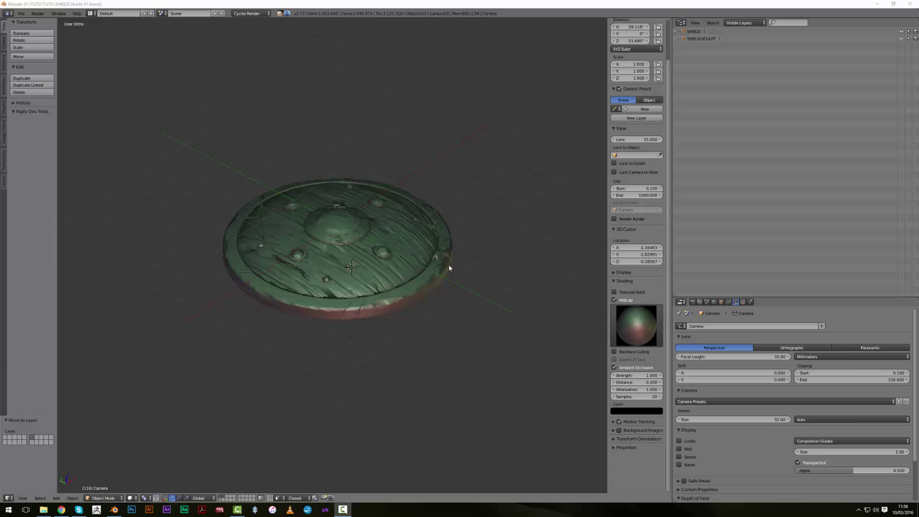
scroll(449, 268, "up", 3)
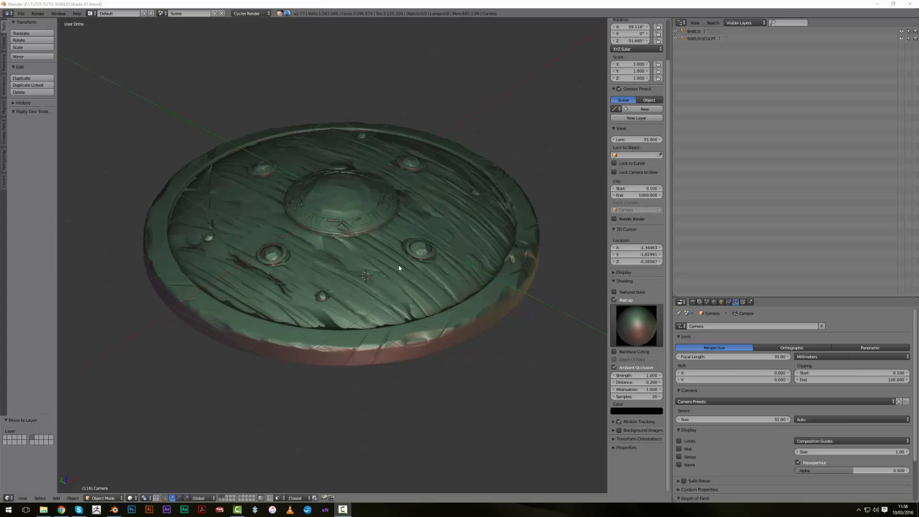
Hide the low-poly shield and orbit around the sculpted shield on its own
middle_click_drag(356, 295, 202, 480)
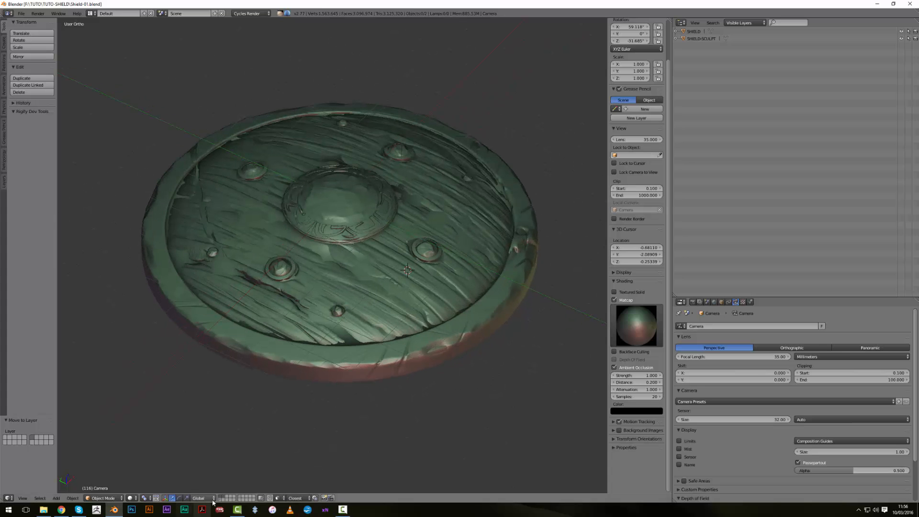
key("2")
scroll(295, 402, "down", 3)
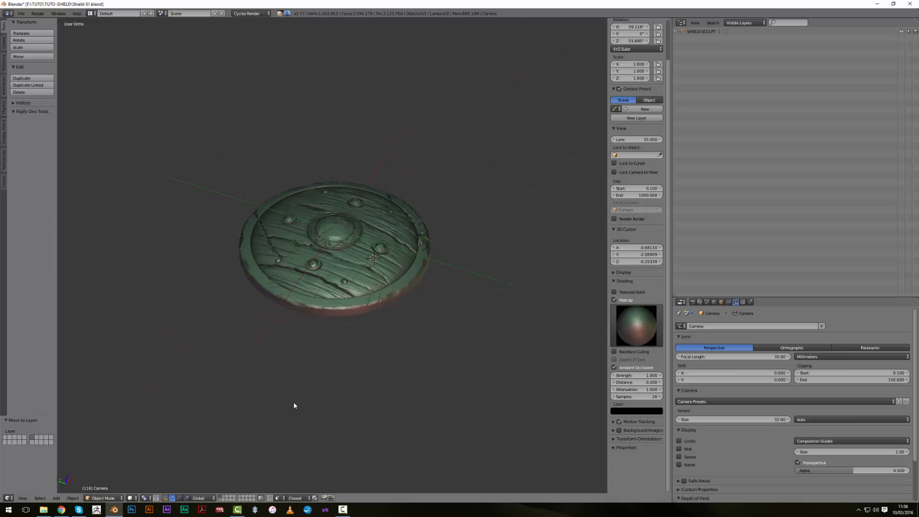
mouse_move(297, 402)
middle_mouse_down()
mouse_move(324, 420)
mouse_move(359, 223)
middle_mouse_up()
scroll(460, 359, "up", 3)
mouse_move(460, 359)
middle_mouse_down()
mouse_move(386, 351)
mouse_move(448, 345)
mouse_move(453, 375)
mouse_move(392, 348)
mouse_move(395, 334)
mouse_move(394, 352)
mouse_move(393, 339)
mouse_move(361, 352)
mouse_move(360, 301)
mouse_move(275, 288)
mouse_move(377, 285)
middle_mouse_up()
scroll(356, 300, "up", 4)
scroll(351, 296, "down", 4)
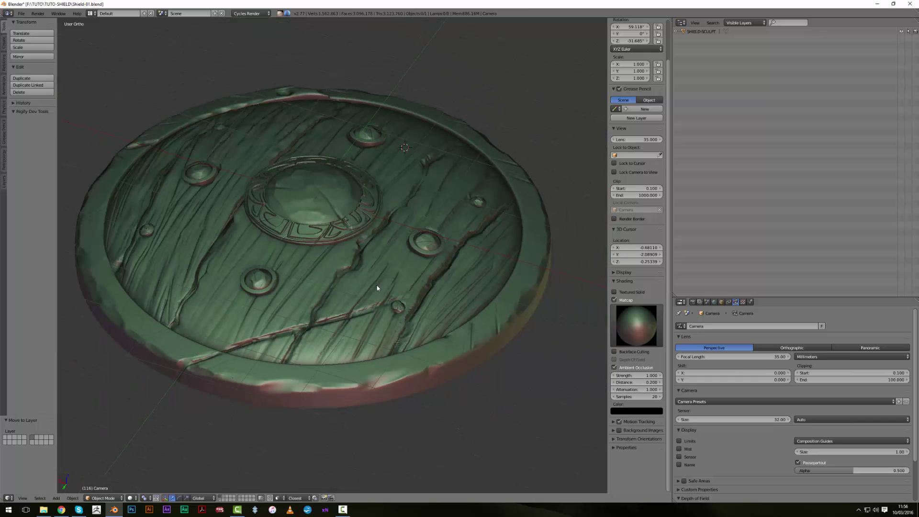
Select SHIELD-SCULPT and review its Modifiers tab without adding a modifier
right_click(439, 289)
left_click(735, 302)
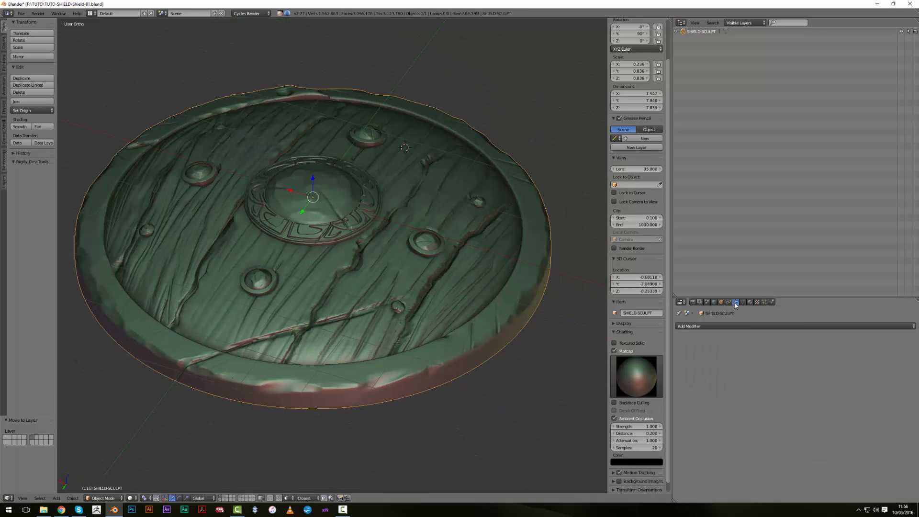
left_click(689, 327)
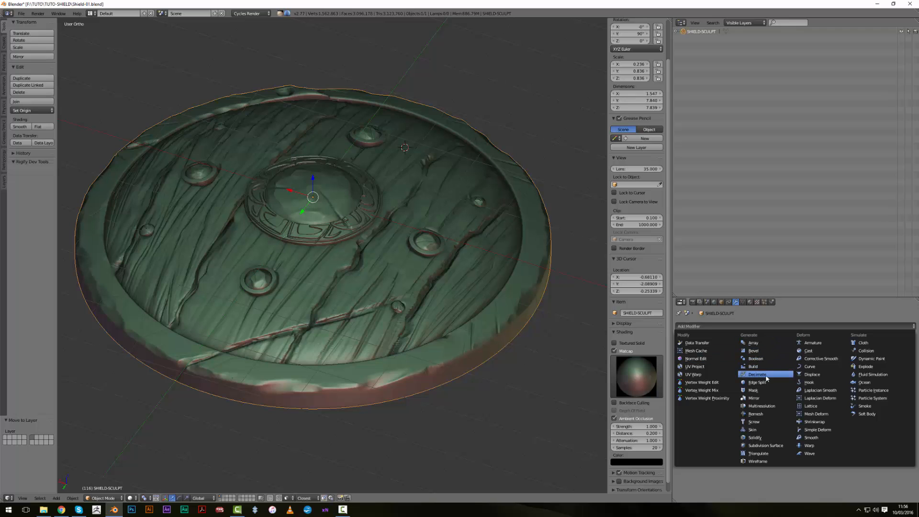
left_click(443, 357)
scroll(448, 315, "down", 4)
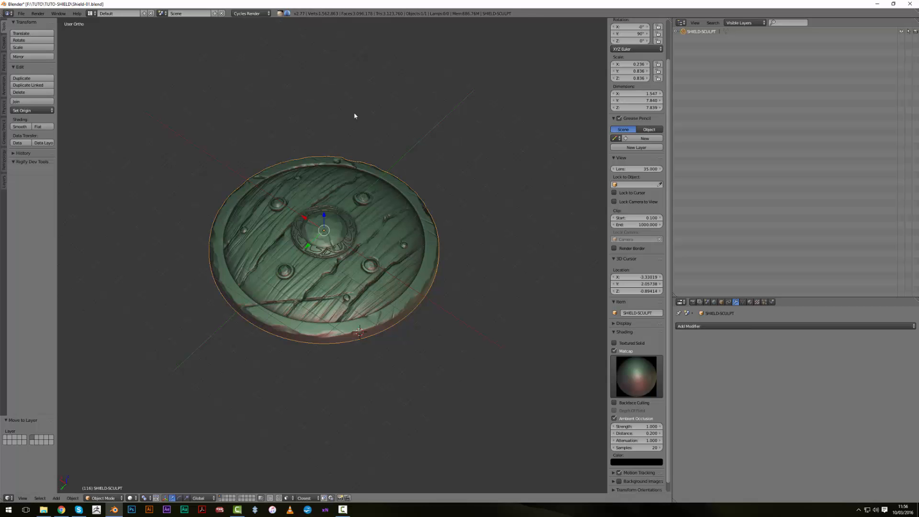
scroll(463, 275, "up", 3)
Deselect the sculpt and orbit to inspect its wood grain, nails and boss from several angles
mouse_move(463, 276)
middle_mouse_down()
mouse_move(450, 269)
mouse_move(442, 291)
mouse_move(470, 283)
mouse_move(234, 197)
mouse_move(287, 237)
mouse_move(308, 283)
mouse_move(335, 283)
middle_mouse_up()
key("a")
scroll(423, 297, "down", 2)
scroll(235, 197, "up", 2)
scroll(322, 304, "up", 1)
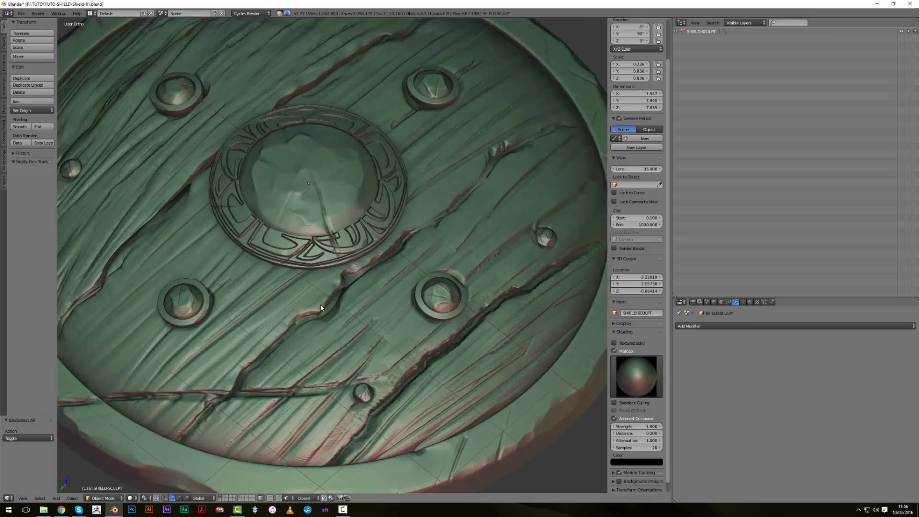
scroll(350, 310, "down", 2)
mouse_move(440, 304)
middle_mouse_down()
mouse_move(273, 404)
mouse_move(285, 378)
mouse_move(240, 398)
mouse_move(270, 338)
mouse_move(368, 233)
middle_mouse_up()
mouse_move(330, 177)
middle_mouse_down()
mouse_move(366, 292)
mouse_move(361, 315)
mouse_move(375, 307)
mouse_move(348, 293)
mouse_move(356, 330)
mouse_move(406, 269)
middle_mouse_up()
scroll(406, 270, "up", 1)
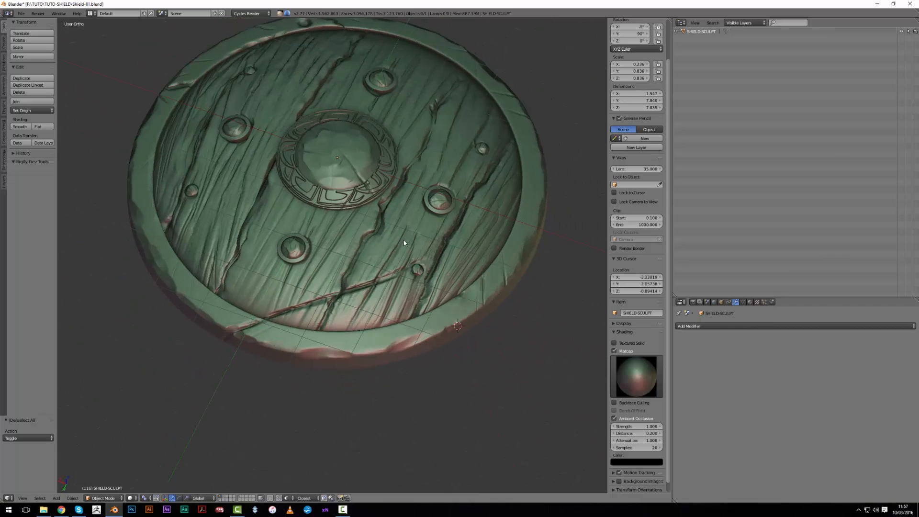
scroll(406, 269, "up", 2)
scroll(220, 411, "up", 1)
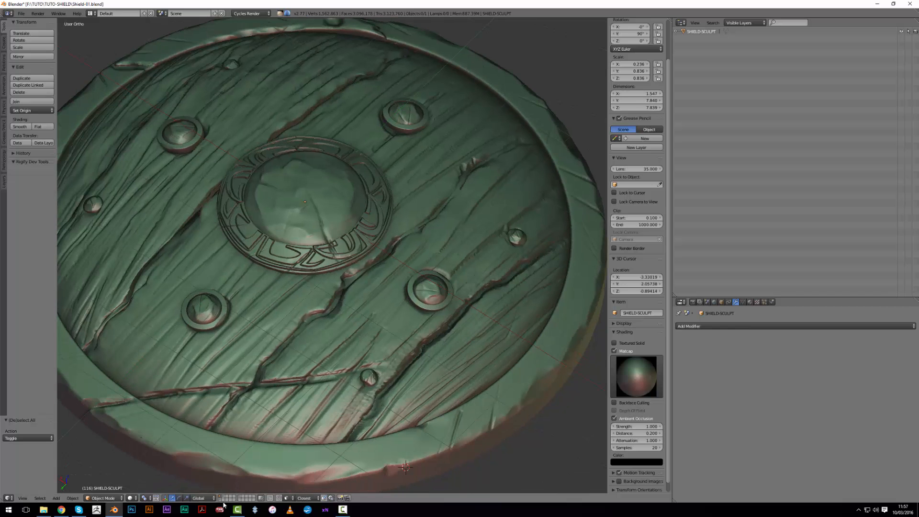
Show the low-poly SHIELD instead, select it and enable its Wire display overlay
key("1")
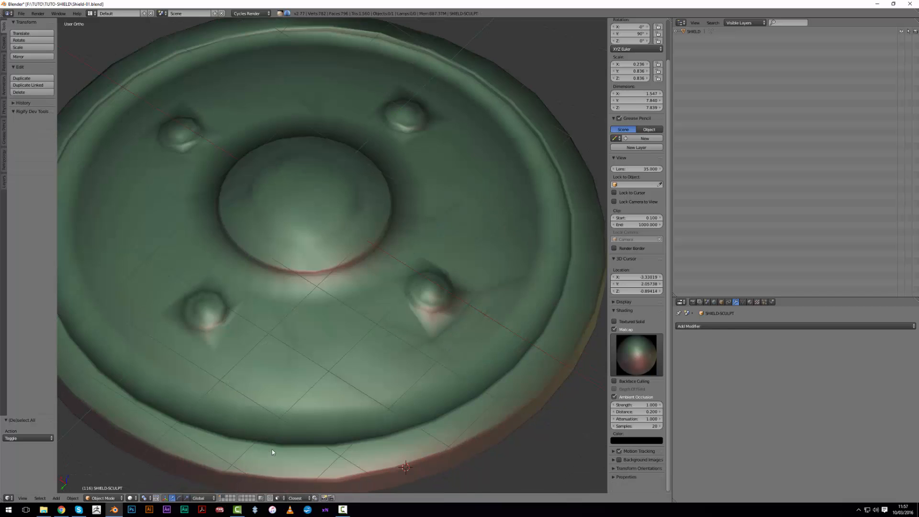
scroll(285, 439, "down", 2)
scroll(285, 438, "down", 1)
right_click(394, 367)
mouse_move(393, 366)
middle_mouse_down()
mouse_move(446, 355)
mouse_move(385, 371)
mouse_move(336, 357)
mouse_move(536, 273)
middle_mouse_up()
left_click(722, 302)
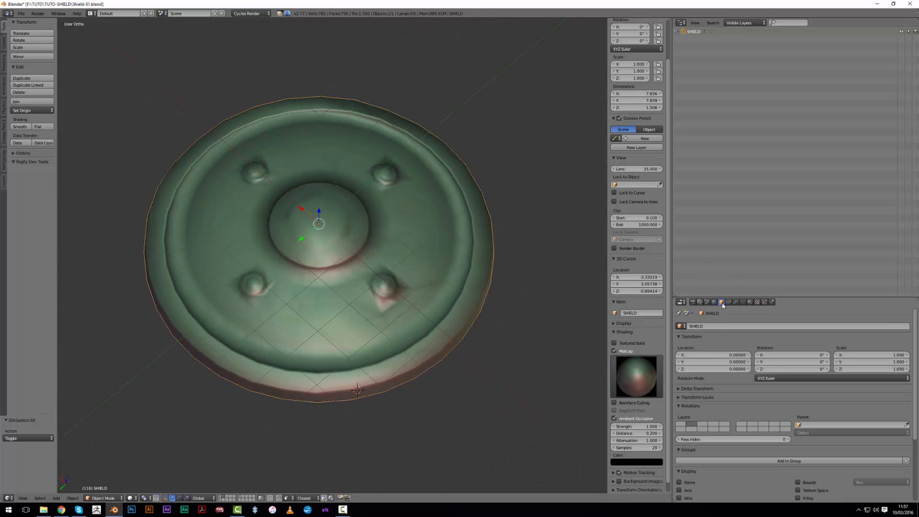
scroll(728, 431, "down", 3)
left_click(679, 407)
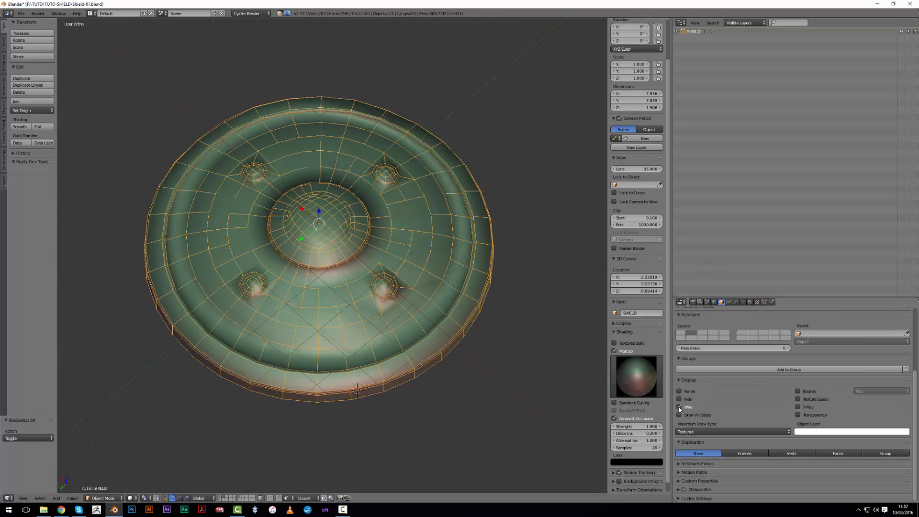
scroll(404, 366, "up", 3)
Enter Edit Mode on the shield and inspect its wireframed mesh from below and above
key("Tab")
mouse_move(401, 359)
middle_mouse_down()
mouse_move(371, 346)
mouse_move(355, 355)
mouse_move(374, 326)
mouse_move(355, 242)
middle_mouse_up()
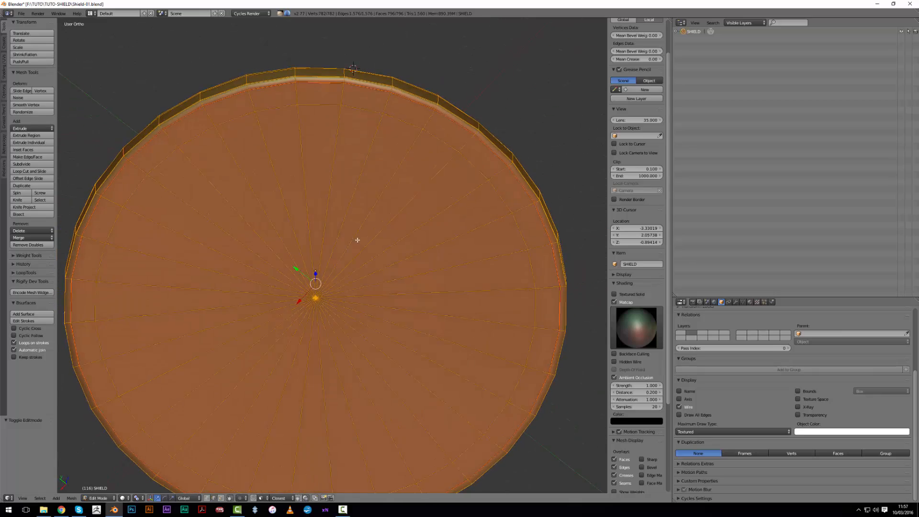
mouse_move(393, 296)
middle_mouse_down()
mouse_move(349, 338)
mouse_move(373, 371)
middle_mouse_up()
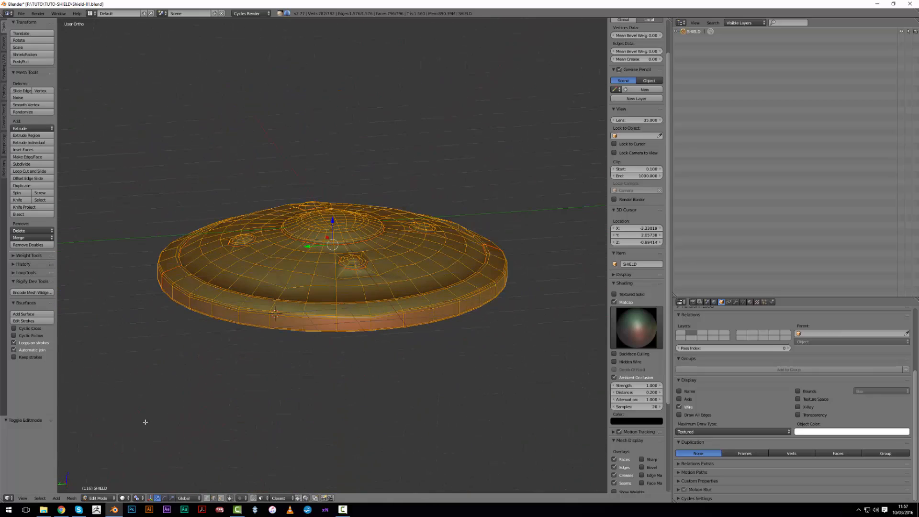
Check the shield's UV layout in the UV/Image Editor, then return to the 3D View
left_click(9, 498)
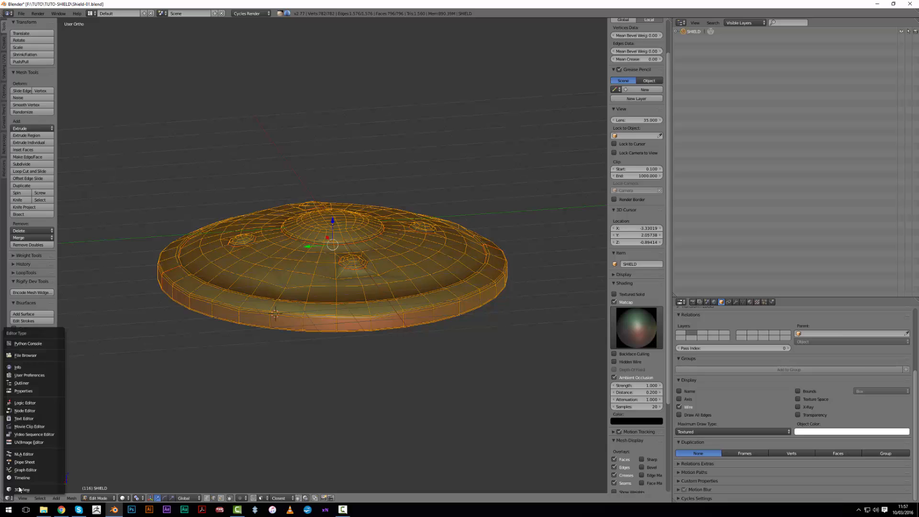
left_click(29, 442)
scroll(336, 358, "down", 2)
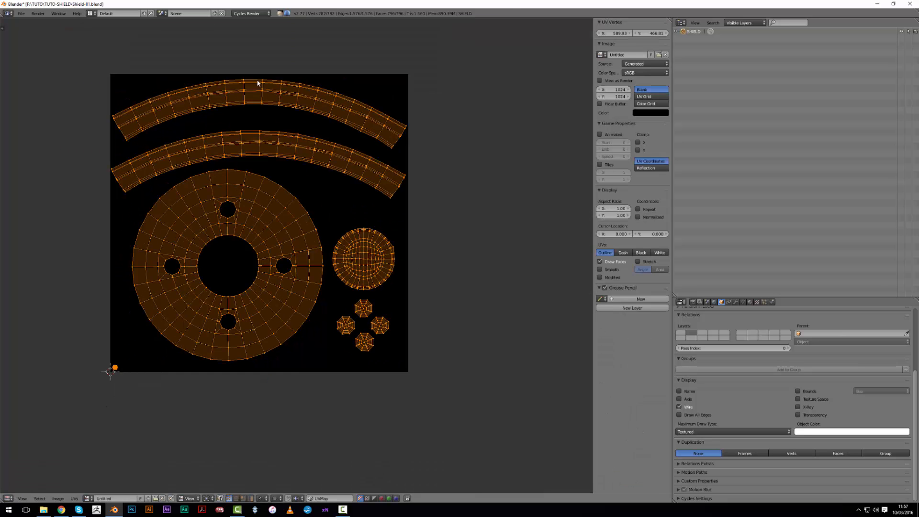
scroll(304, 216, "up", 2)
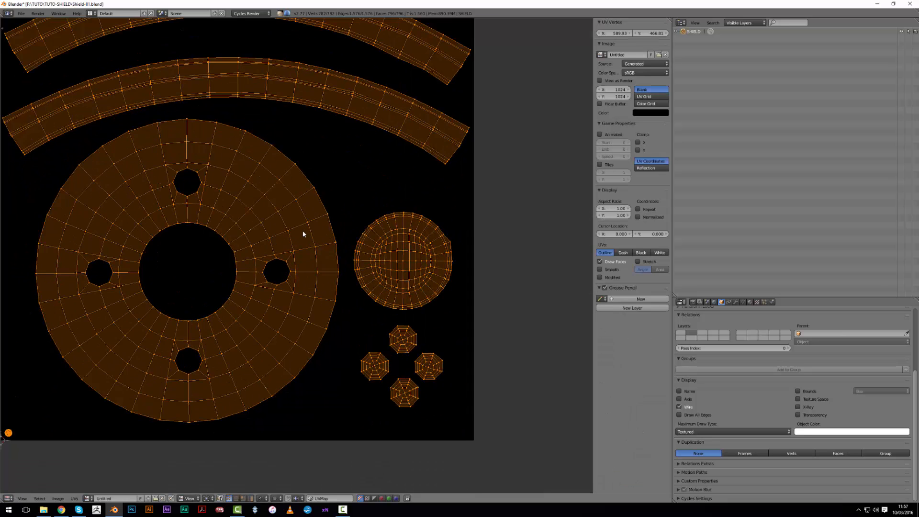
scroll(331, 268, "up", 1)
scroll(331, 269, "down", 1)
scroll(238, 243, "down", 1)
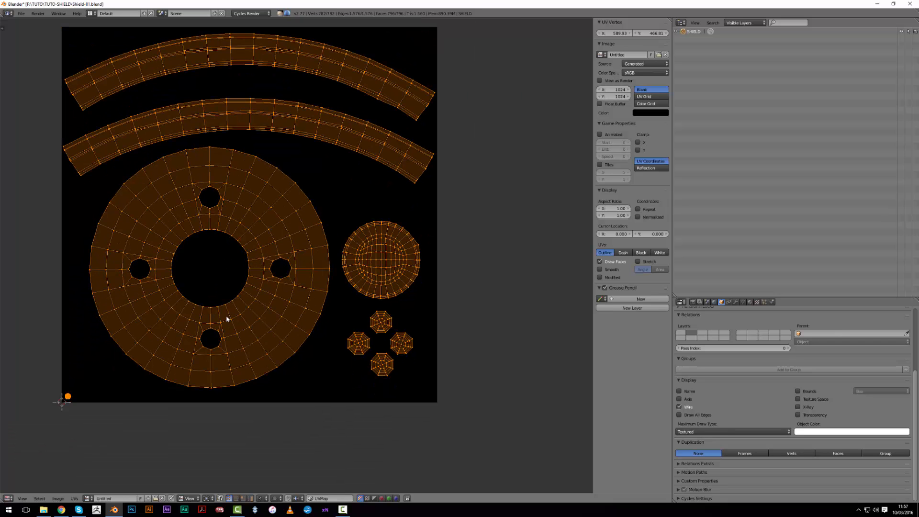
scroll(266, 371, "up", 1)
middle_click_drag(167, 406, 238, 345)
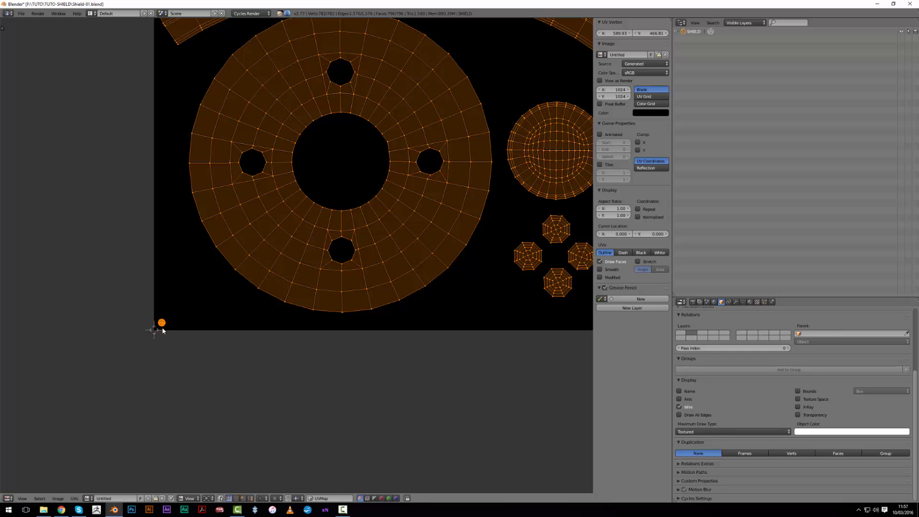
left_click(7, 498)
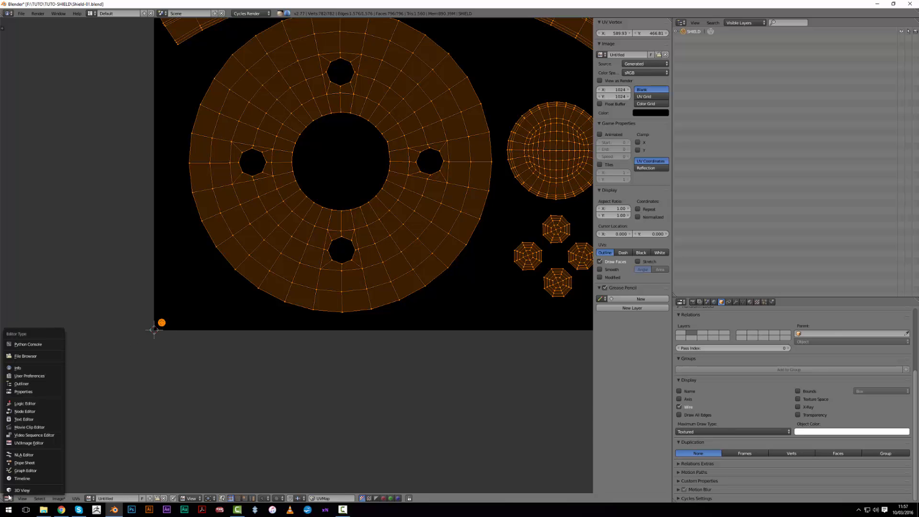
left_click(22, 490)
Return to Object Mode and orbit to inspect the shield's bosses and rim
middle_click_drag(385, 252, 380, 204)
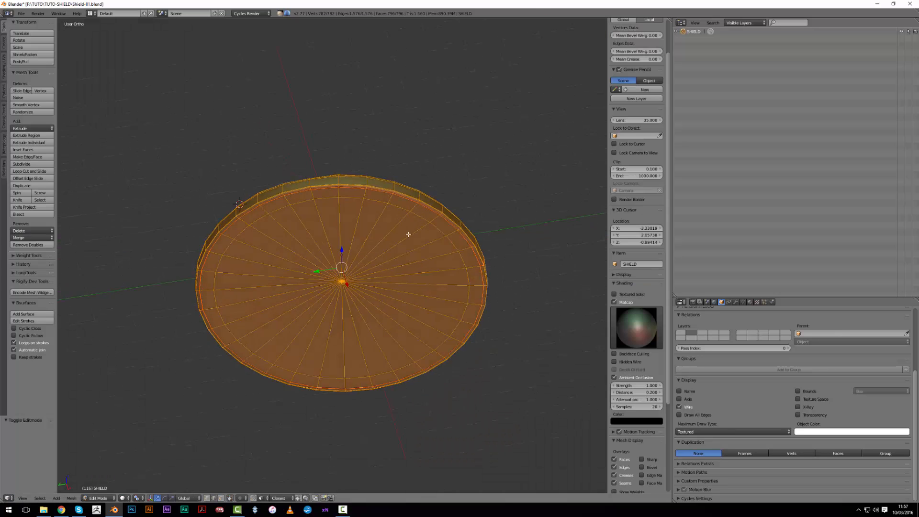
mouse_move(420, 294)
middle_mouse_down()
mouse_move(389, 293)
mouse_move(383, 351)
mouse_move(409, 362)
mouse_move(381, 355)
mouse_move(333, 382)
middle_mouse_up()
key("Tab")
mouse_move(302, 441)
middle_mouse_down()
mouse_move(308, 407)
mouse_move(349, 427)
mouse_move(410, 416)
mouse_move(452, 386)
mouse_move(416, 414)
middle_mouse_up()
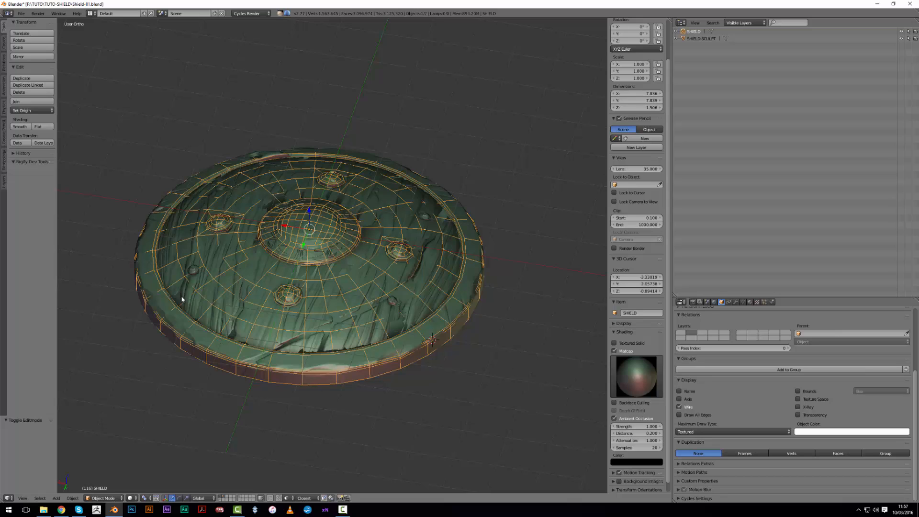
mouse_move(194, 318)
middle_mouse_down()
mouse_move(219, 359)
mouse_move(229, 263)
middle_mouse_up()
scroll(267, 307, "up", 3)
middle_click_drag(267, 307, 283, 249)
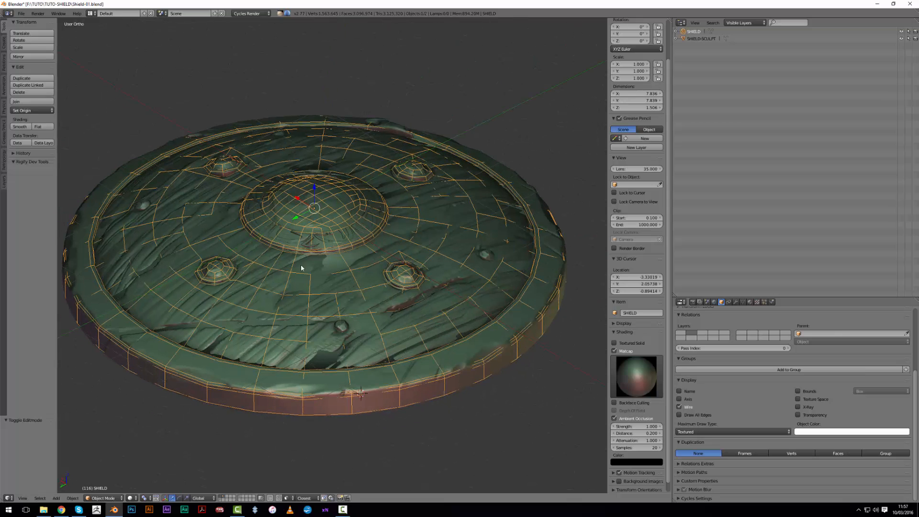
Bring up the Render settings and widen the Properties area
left_click(694, 303)
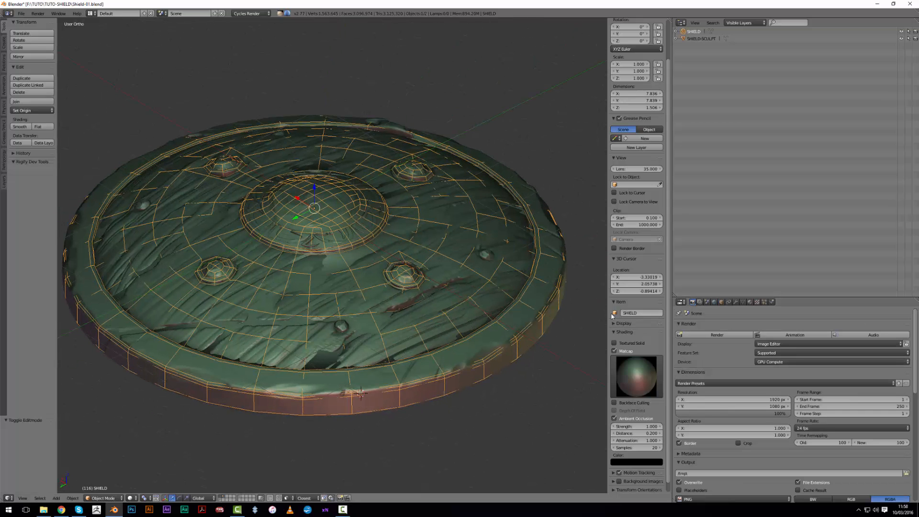
left_click_drag(605, 312, 593, 313)
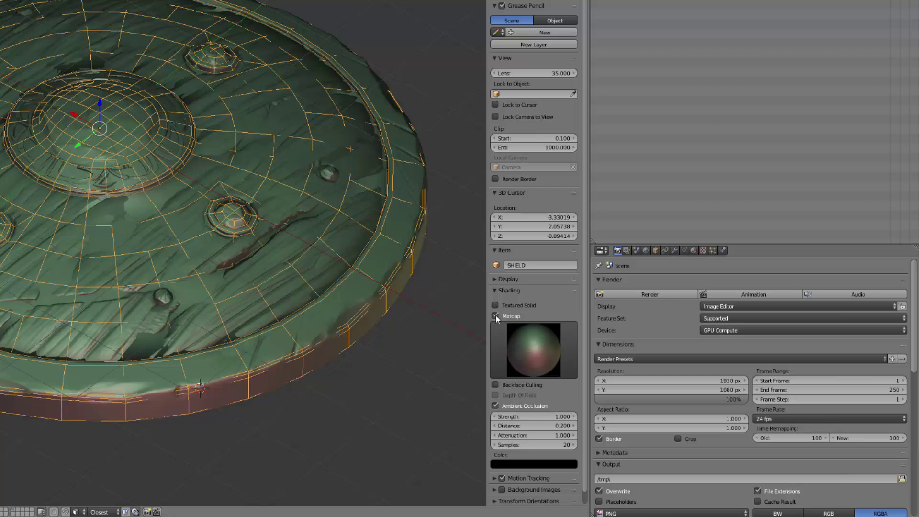
Switch the shield to plain grey solid shading, orbit it, and bring up its Object properties
left_click(495, 316)
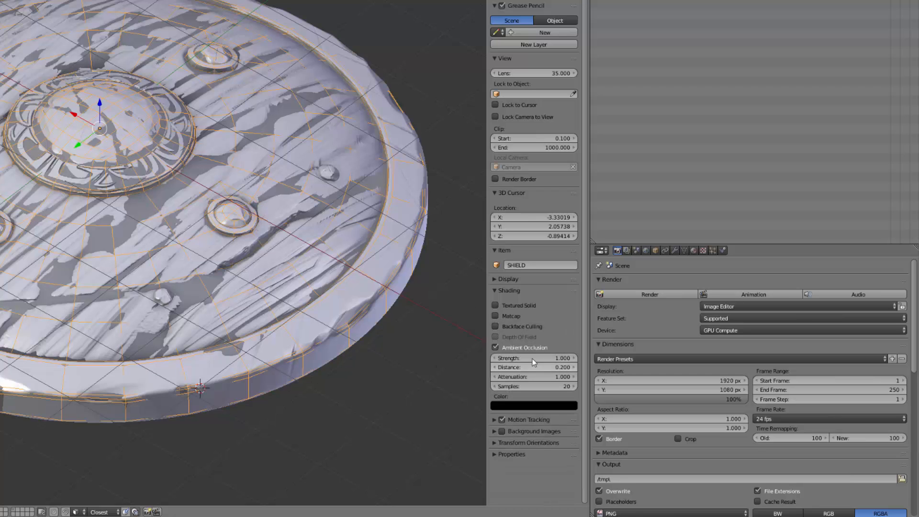
mouse_move(238, 367)
middle_mouse_down()
mouse_move(231, 385)
mouse_move(241, 352)
middle_mouse_up()
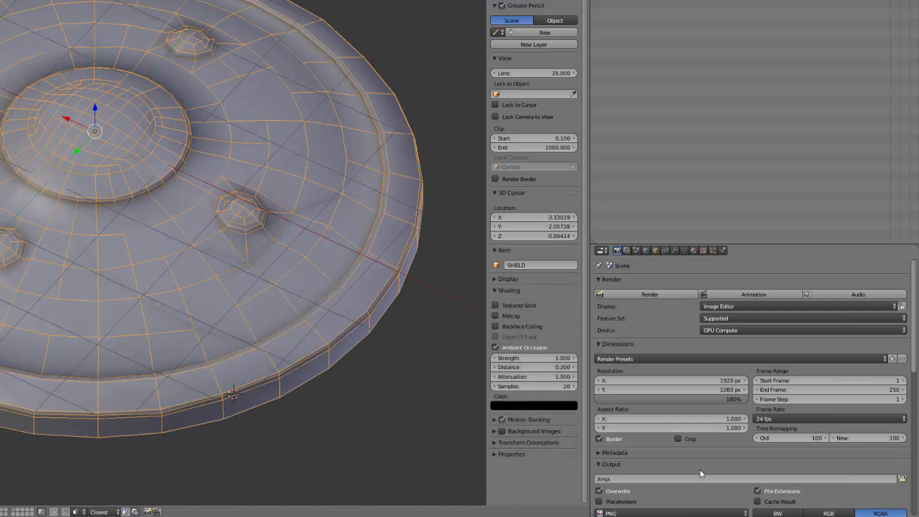
scroll(697, 477, "down", 3)
scroll(696, 477, "down", 4)
scroll(310, 386, "up", 1)
scroll(310, 385, "down", 2)
scroll(308, 385, "down", 2)
scroll(305, 384, "down", 2)
mouse_move(241, 364)
middle_mouse_down()
mouse_move(289, 392)
mouse_move(300, 389)
middle_mouse_up()
mouse_move(199, 362)
middle_mouse_down()
mouse_move(236, 409)
mouse_move(208, 379)
mouse_move(244, 370)
mouse_move(229, 373)
middle_mouse_up()
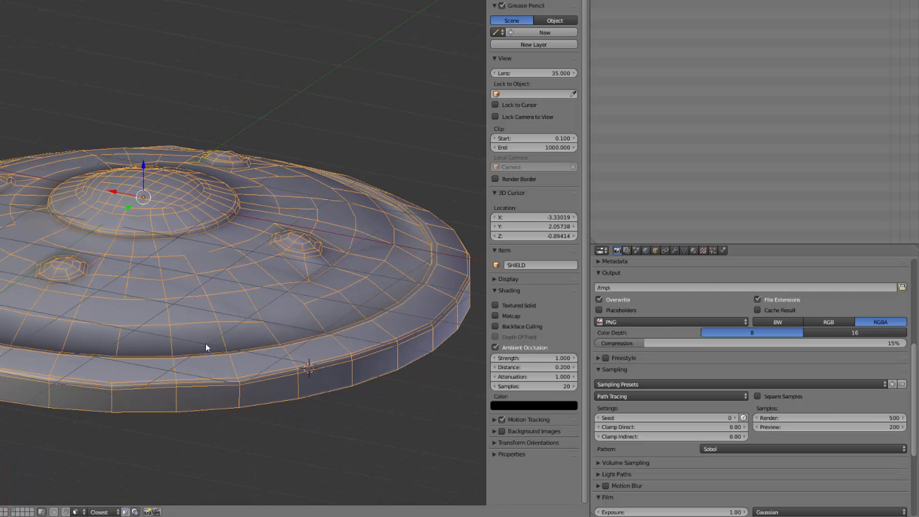
middle_click_drag(207, 343, 208, 382)
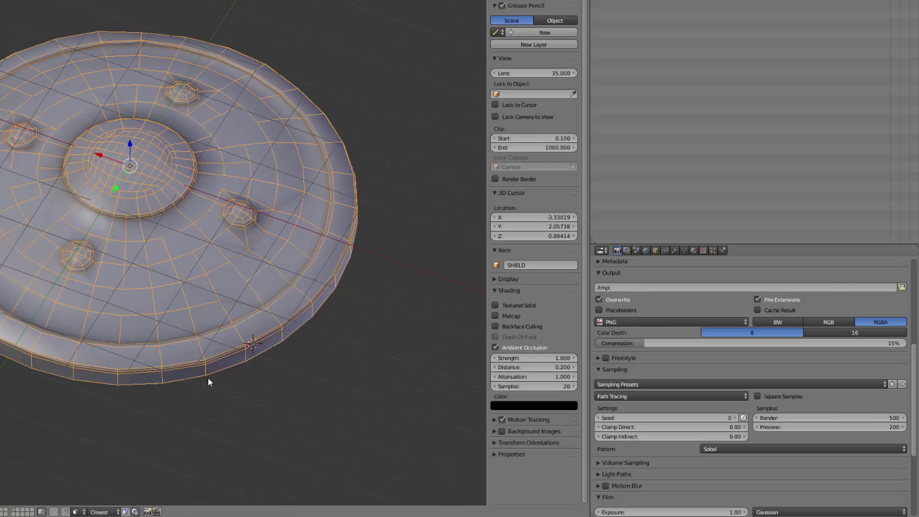
left_click(654, 251)
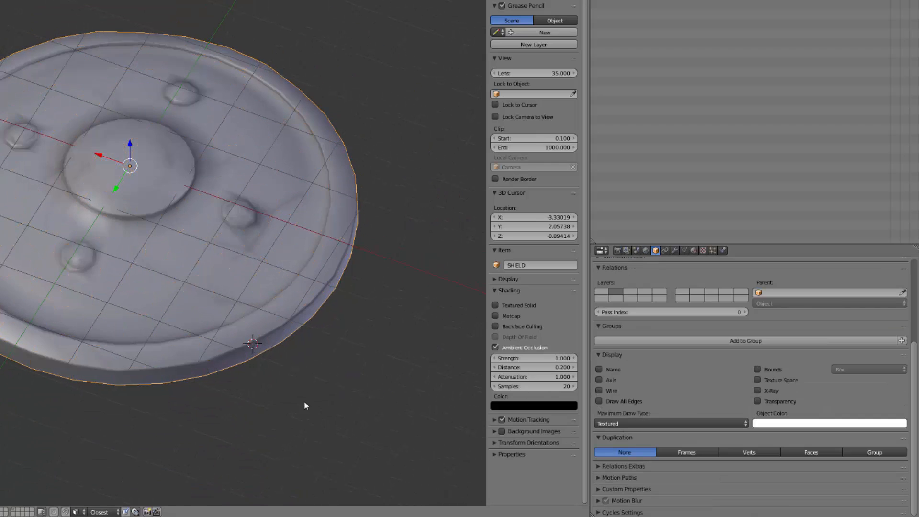
Uncheck Wire so the shield shows without its wireframe overlay, and orbit it
left_click(599, 392)
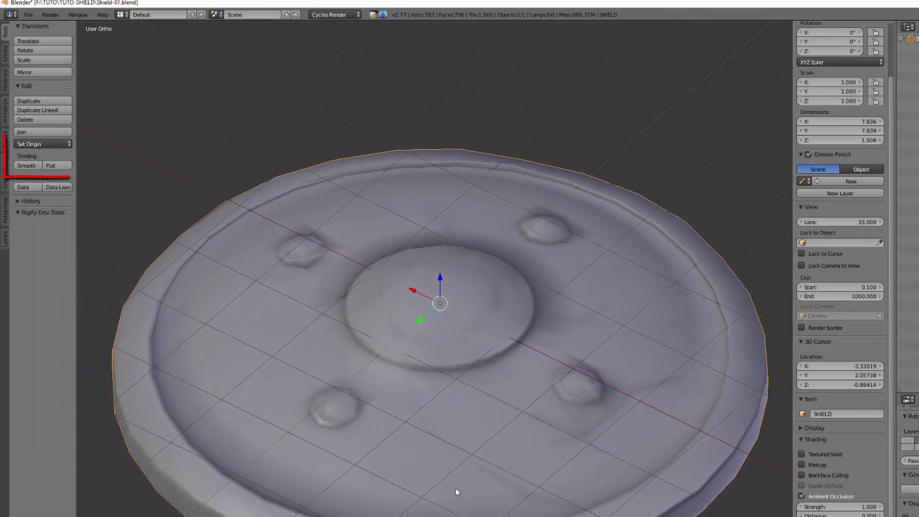
mouse_move(456, 489)
middle_mouse_down()
mouse_move(457, 502)
mouse_move(455, 393)
middle_mouse_up()
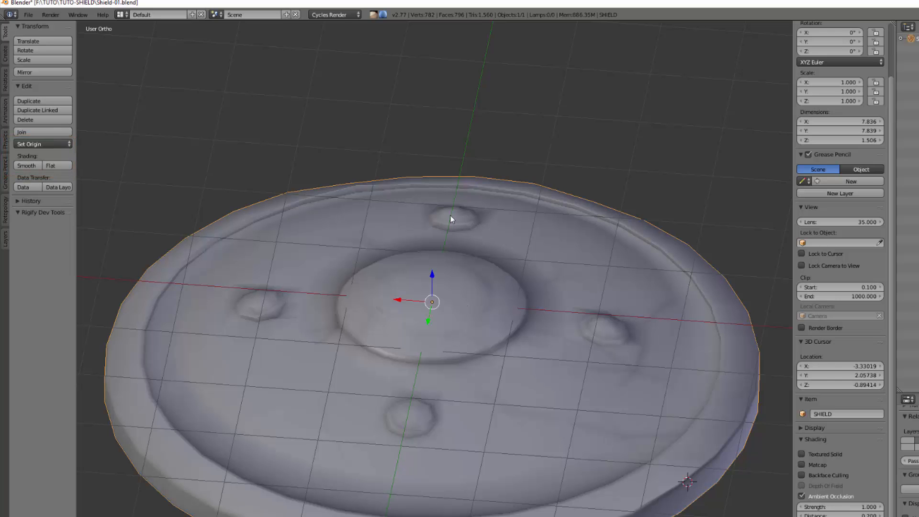
scroll(431, 403, "down", 2)
middle_click_drag(507, 404, 480, 431)
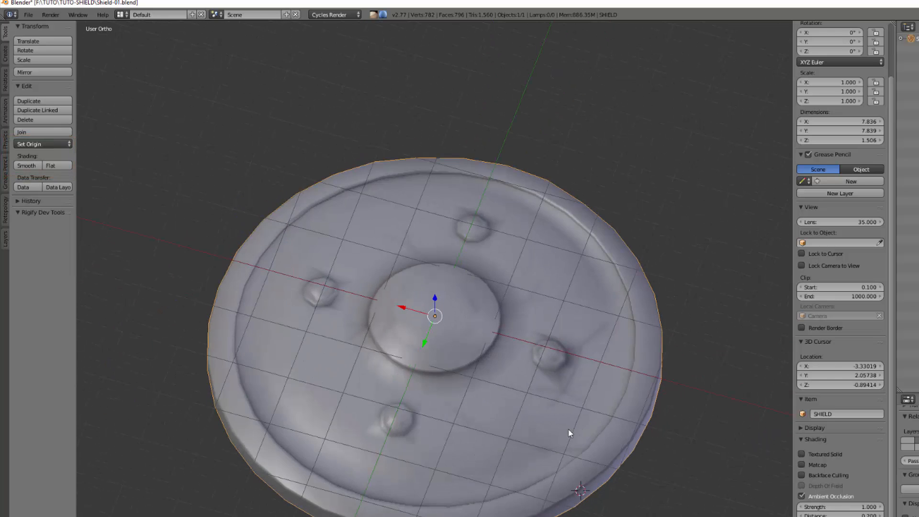
Switch to the sculpt's layer, select it, and shift-add the low-poly layer so both shields overlap
key("2")
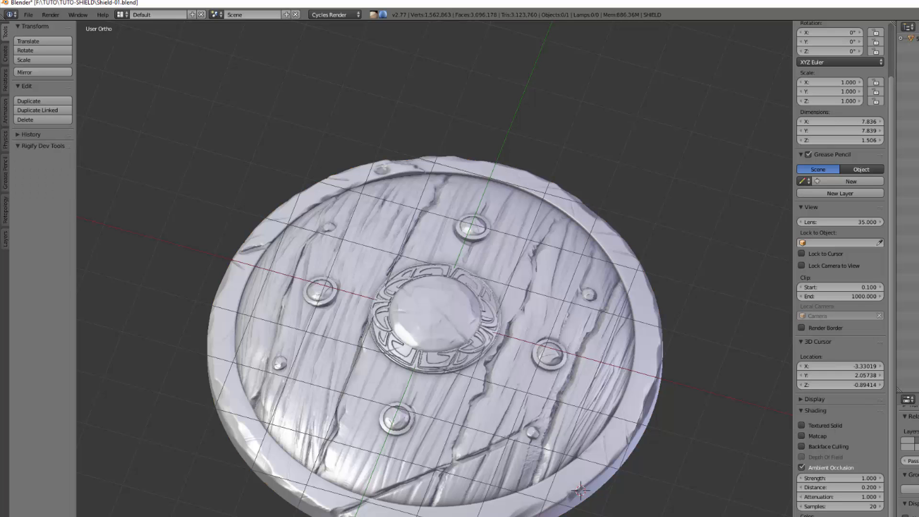
key("a")
scroll(435, 287, "up", 3)
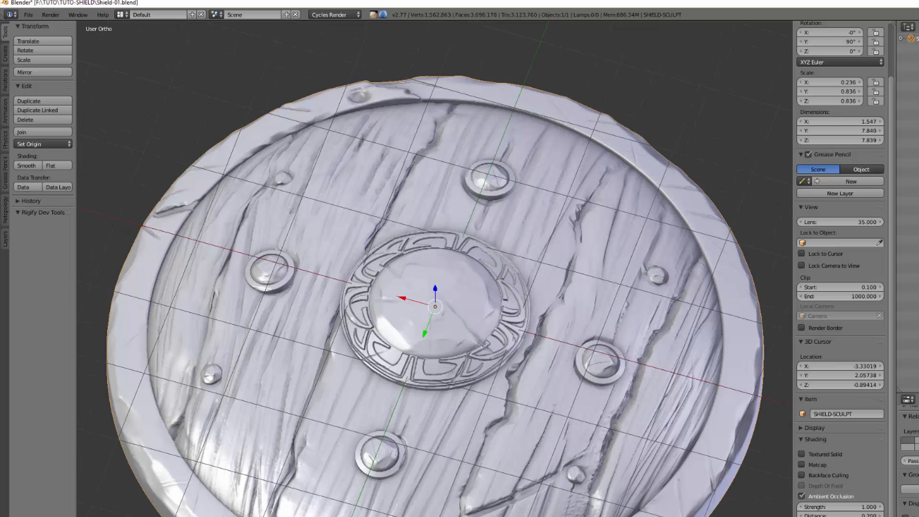
middle_click_drag(719, 402, 721, 449)
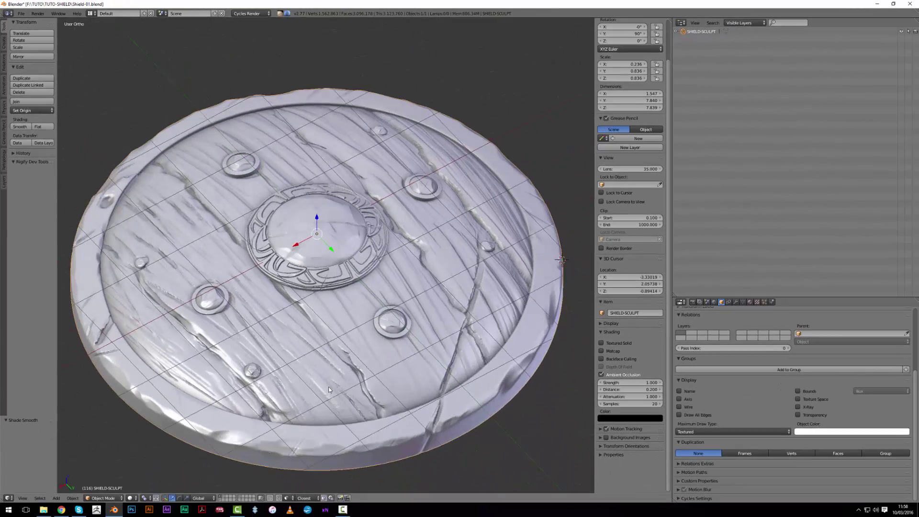
mouse_move(328, 387)
middle_mouse_down()
mouse_move(291, 392)
mouse_move(317, 330)
mouse_move(84, 243)
middle_mouse_up()
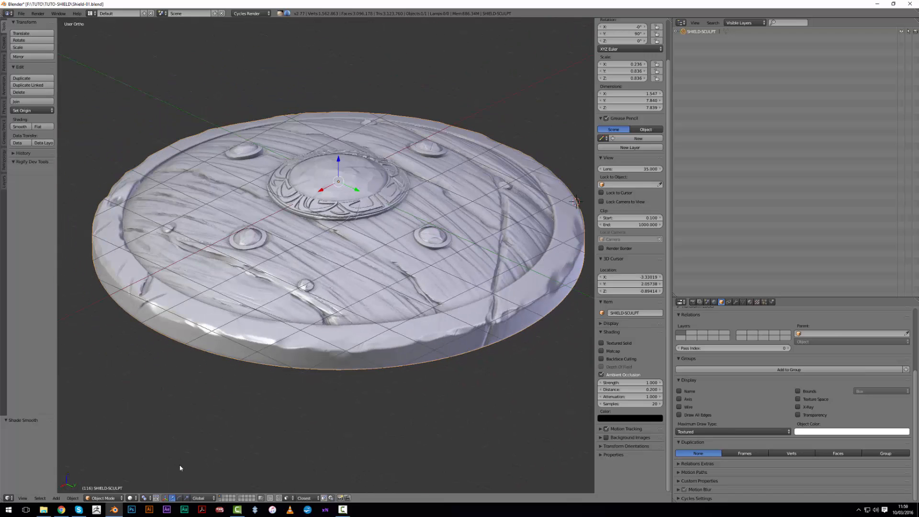
key("shift+2")
scroll(388, 412, "down", 3)
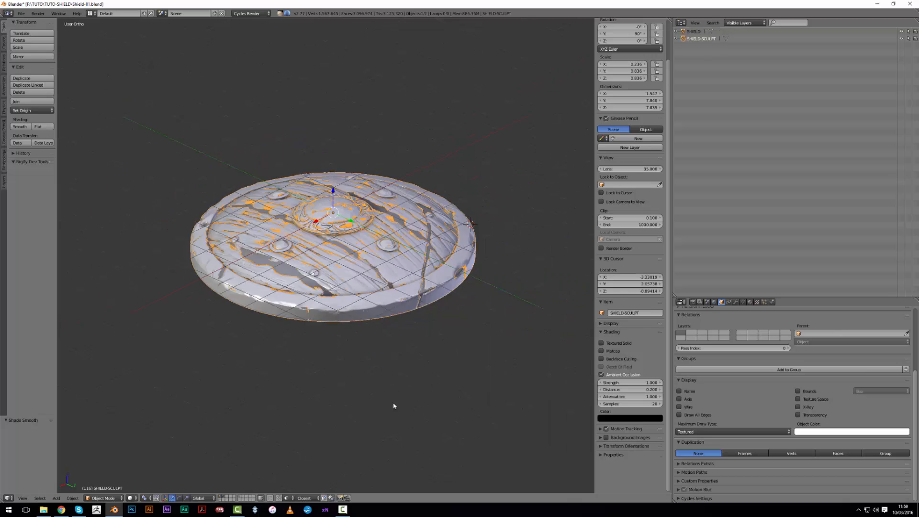
scroll(490, 368, "up", 2)
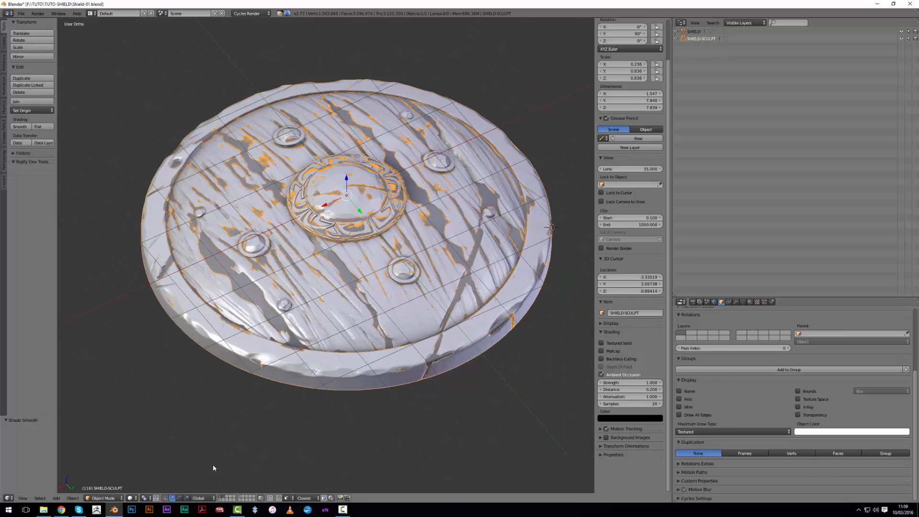
Select SHIELD in the Outliner and hide SHIELD-SCULPT
mouse_move(445, 388)
middle_mouse_down()
mouse_move(458, 376)
mouse_move(478, 383)
mouse_move(466, 382)
middle_mouse_up()
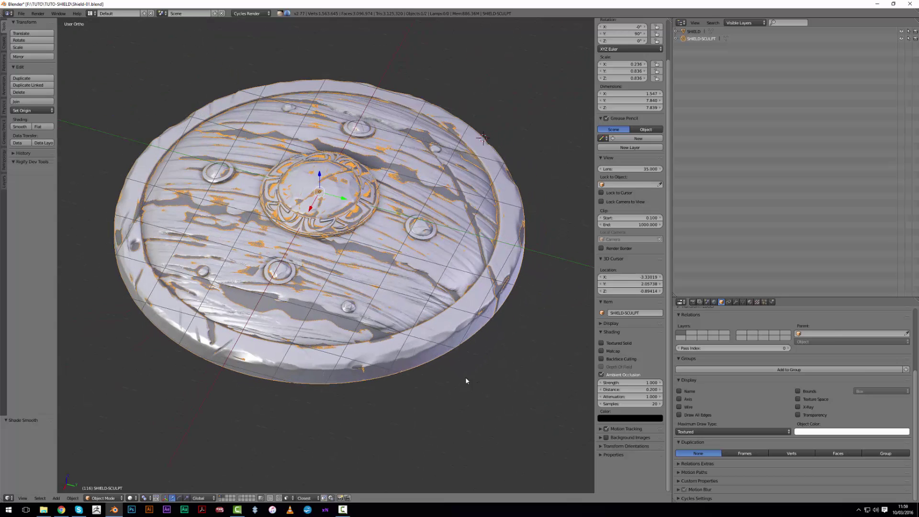
left_click(694, 32)
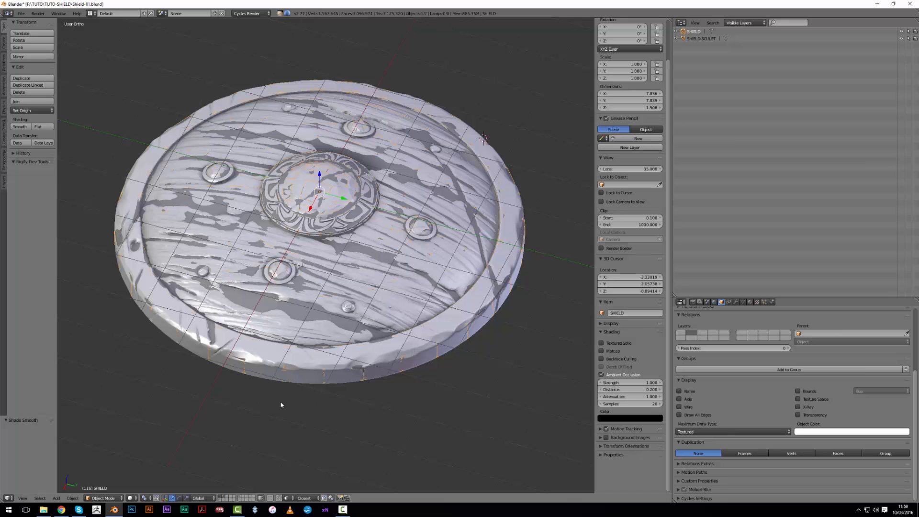
left_click(221, 498)
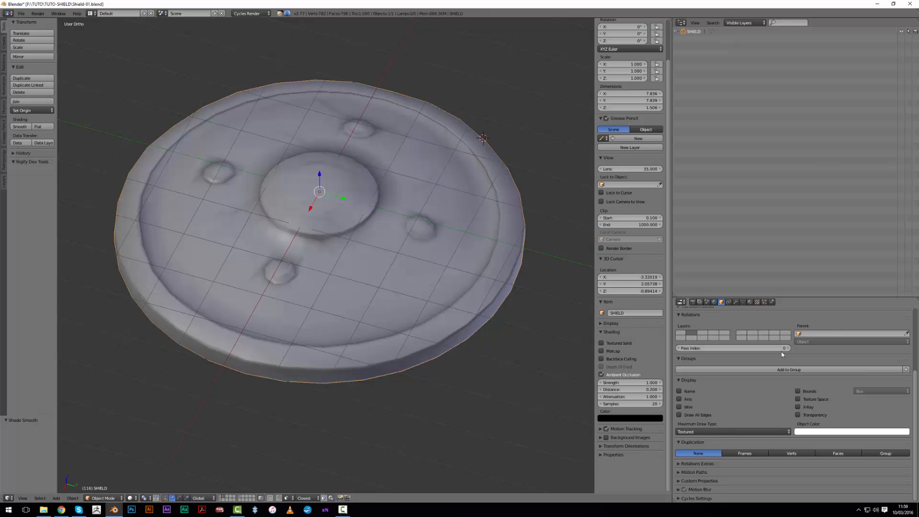
Give SHIELD a new material and rename it BAKER
left_click(749, 302)
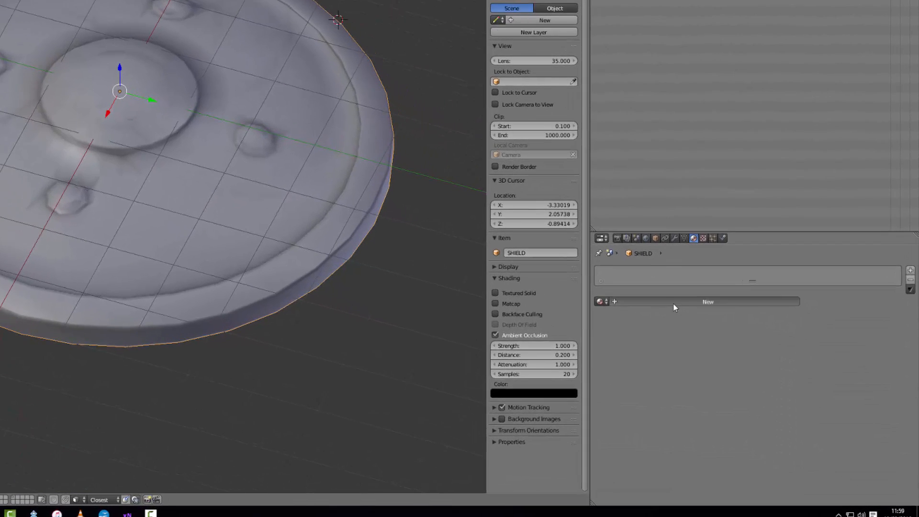
left_click(728, 351)
double_click(652, 301)
type("BAKER")
key("Return")
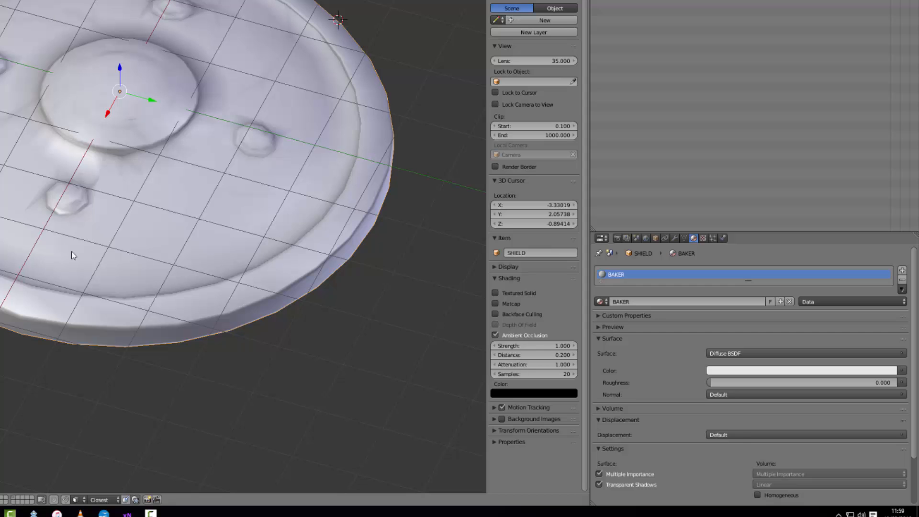
scroll(185, 317, "down", 2)
scroll(199, 323, "up", 2)
scroll(205, 312, "down", 1)
scroll(205, 308, "up", 2)
scroll(161, 322, "up", 1)
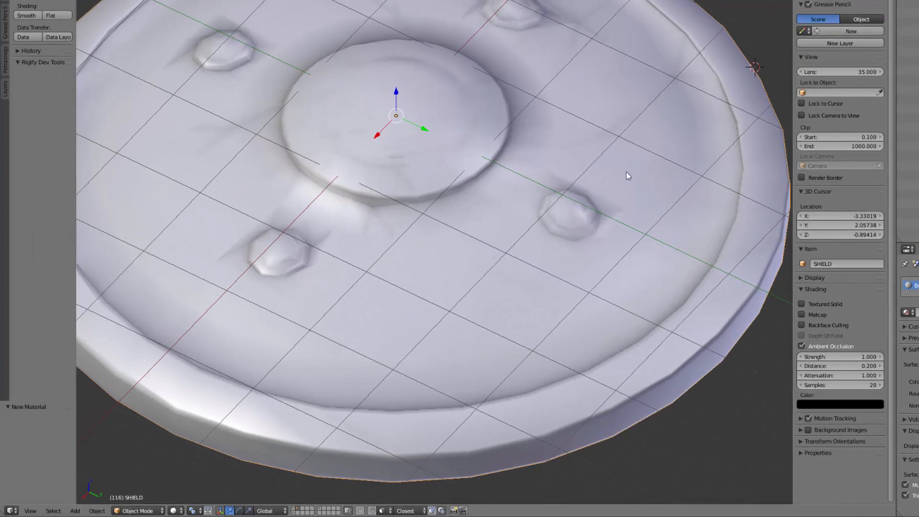
left_click(12, 511)
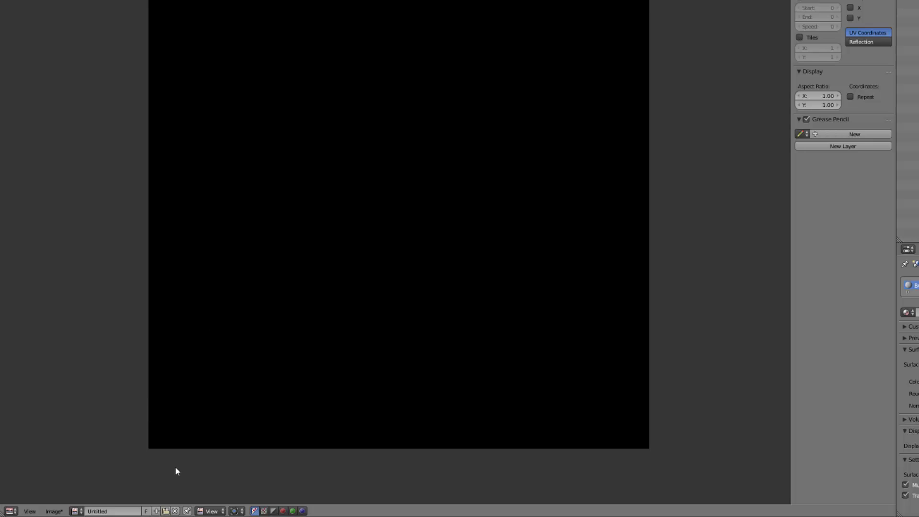
Create a new 2048×2048 UV Grid image named BAKER in the image editor
left_click(156, 511)
left_click(181, 430)
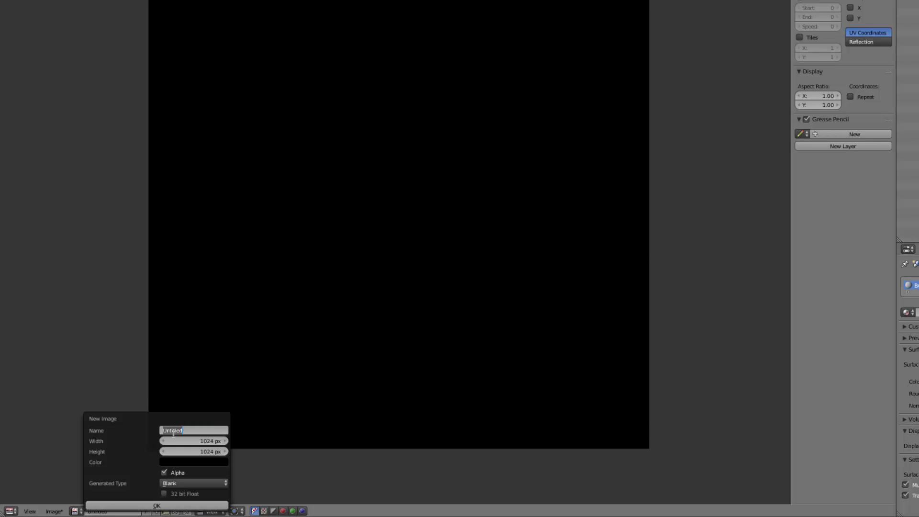
type("BAKER")
key("Tab")
type("2")
key("Tab")
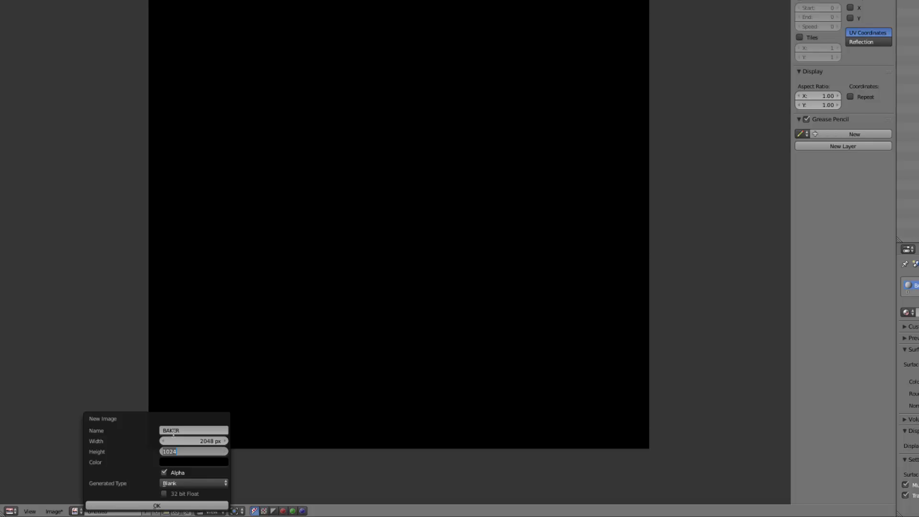
type("2048")
key("Return")
left_click(196, 483)
left_click(192, 463)
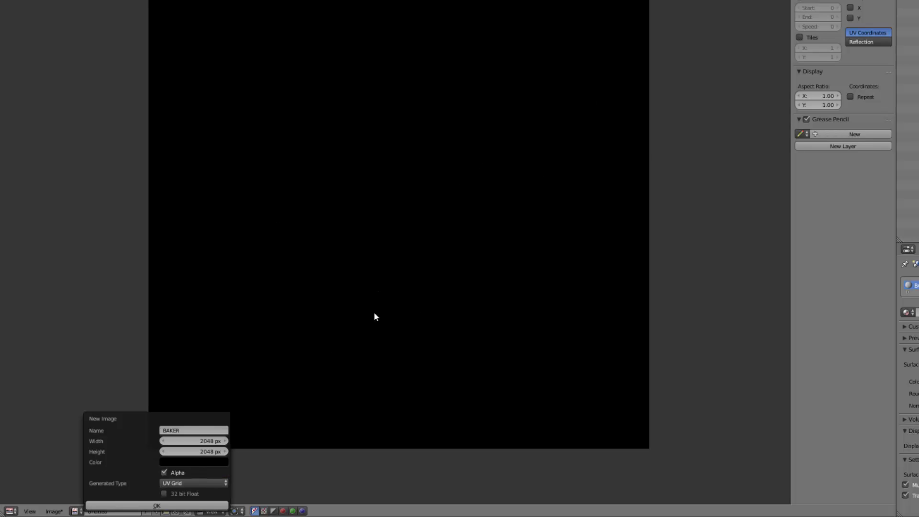
left_click(155, 506)
middle_click_drag(465, 263, 457, 220)
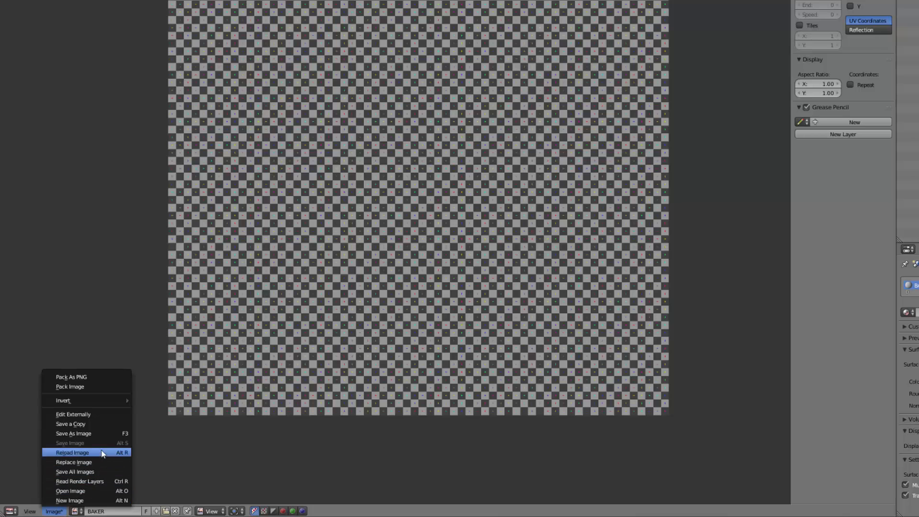
Save the BAKER image into a new SHIELD-MAPS folder and return to the 3D View
left_click(104, 435)
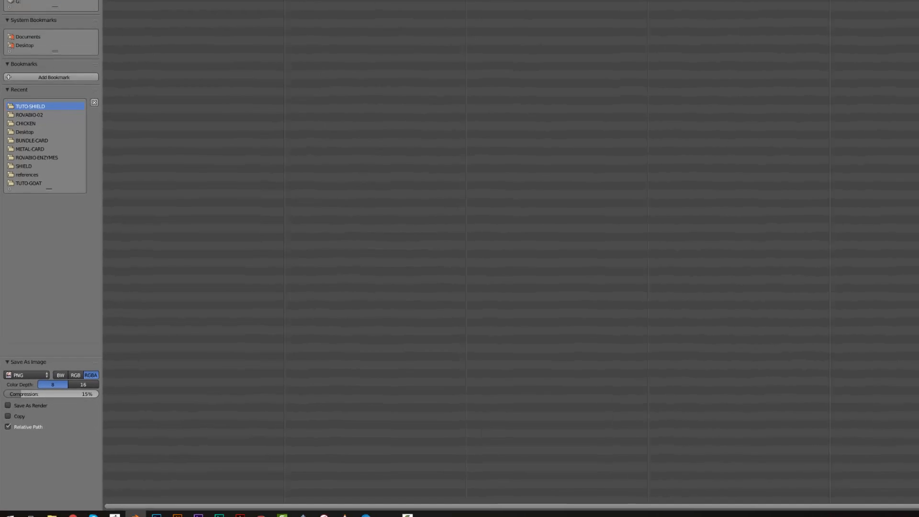
left_click(57, 22)
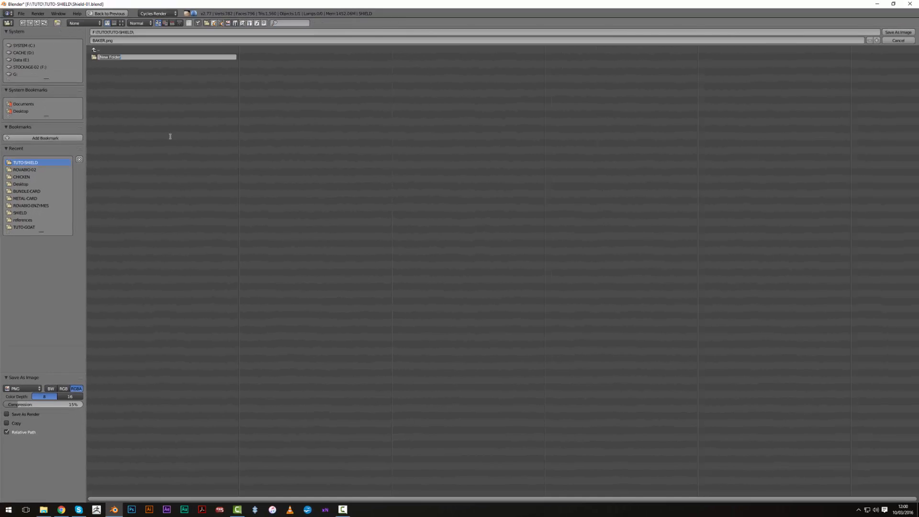
type("SHIELD-MA")
key("Return")
left_click(109, 57)
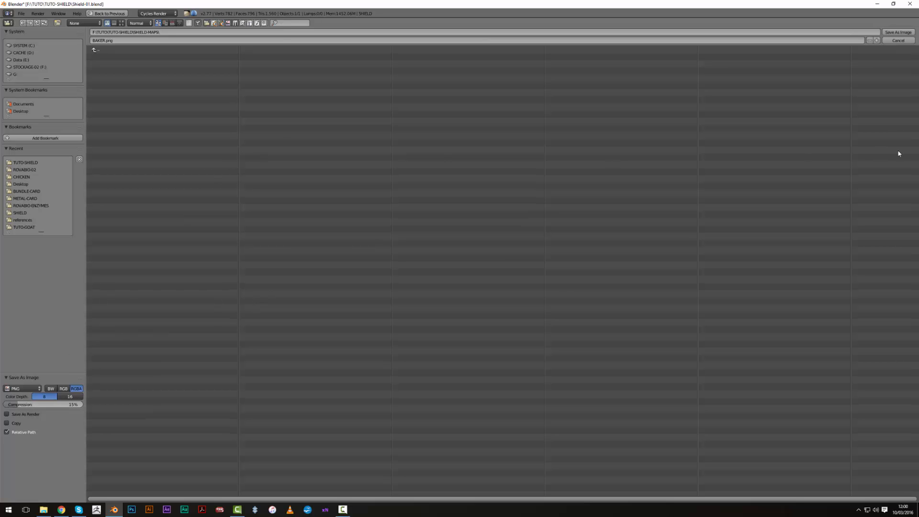
left_click(898, 32)
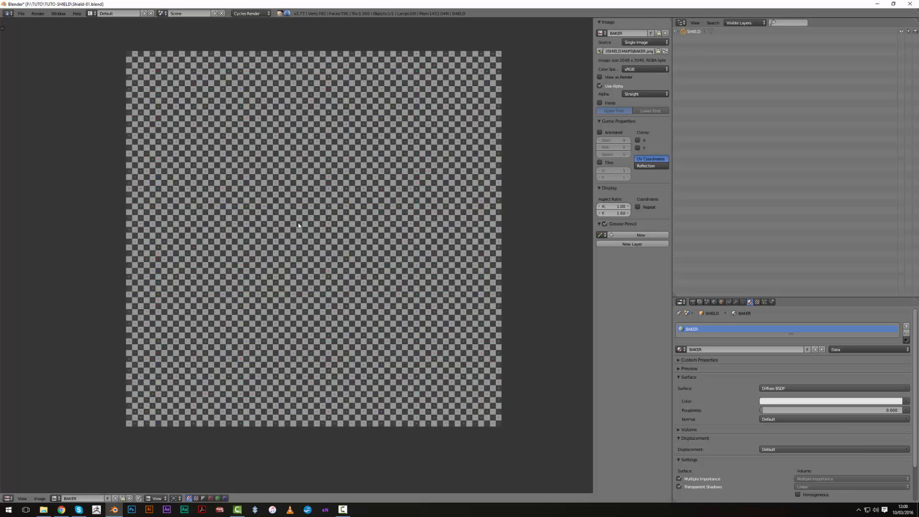
left_click(10, 498)
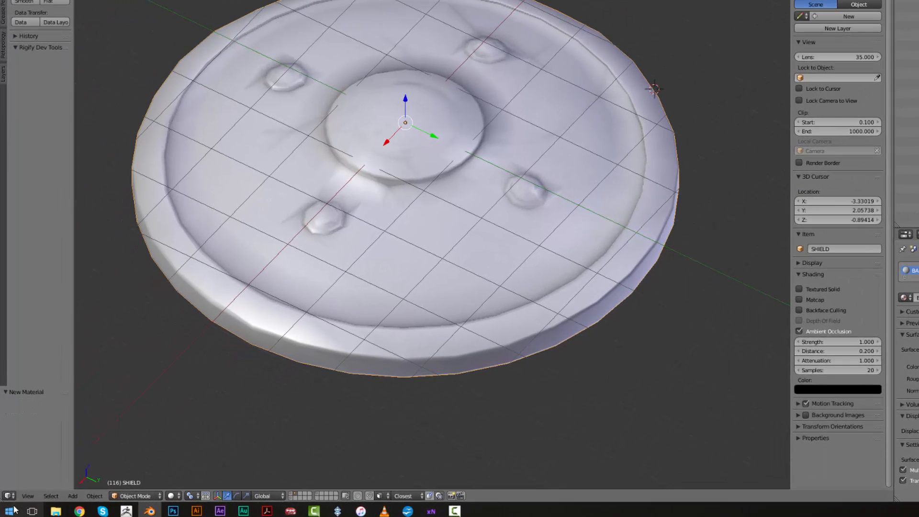
Switch the area to the Node Editor and move Material Output next to Diffuse BSDF
left_click(9, 496)
left_click(36, 379)
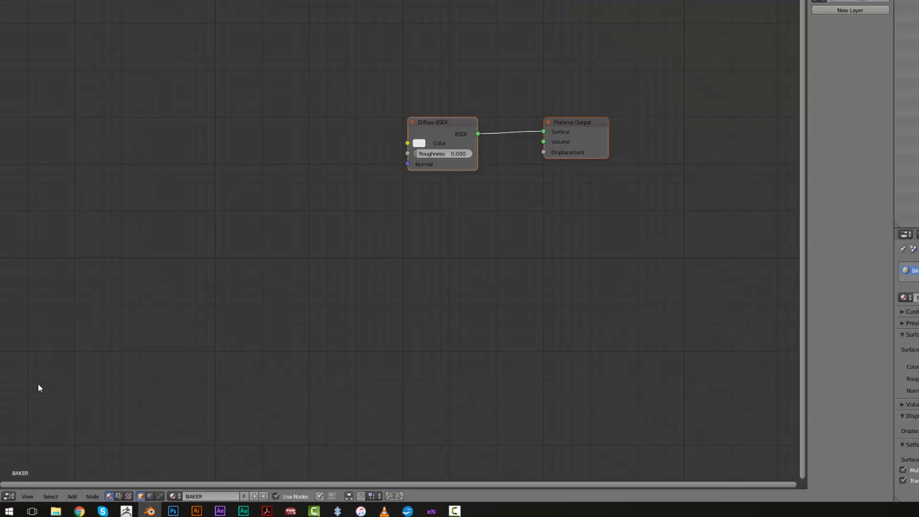
left_click_drag(416, 180, 409, 170)
mouse_move(549, 166)
left_mouse_down()
mouse_move(532, 150)
mouse_move(502, 174)
left_mouse_up()
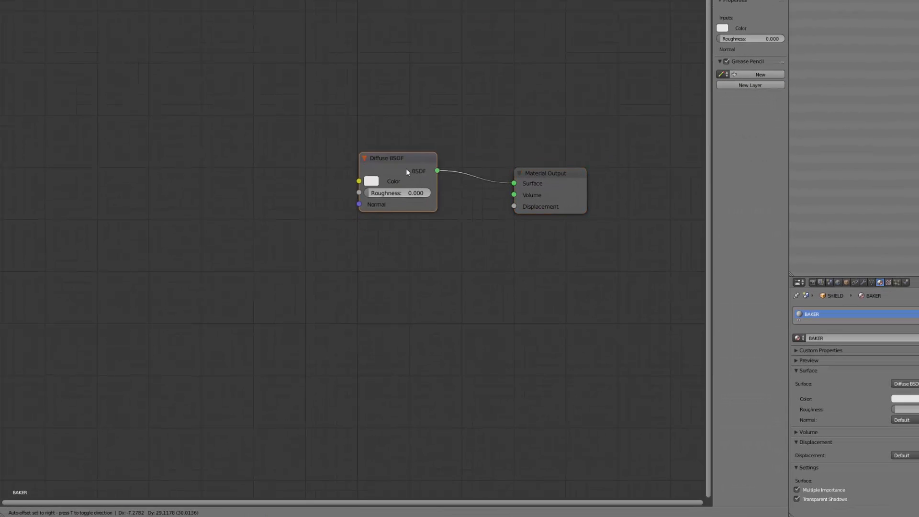
scroll(419, 185, "down", 1)
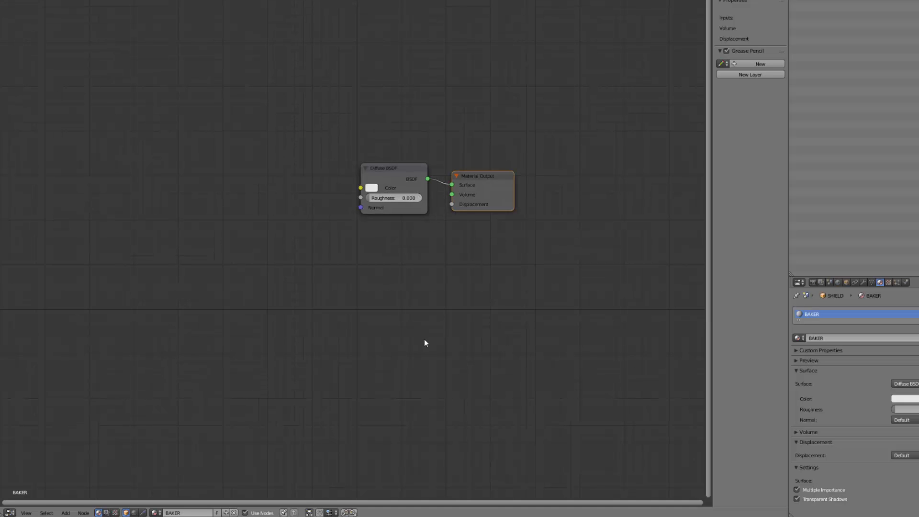
middle_click_drag(406, 338, 356, 319)
Add an Image Texture node below Diffuse BSDF and load the BAKER image into it
key("shift+a")
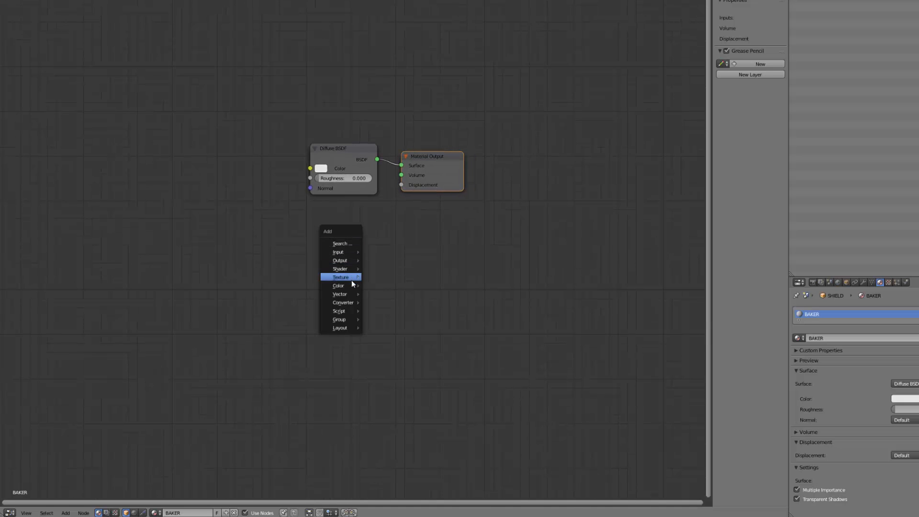
left_click(395, 297)
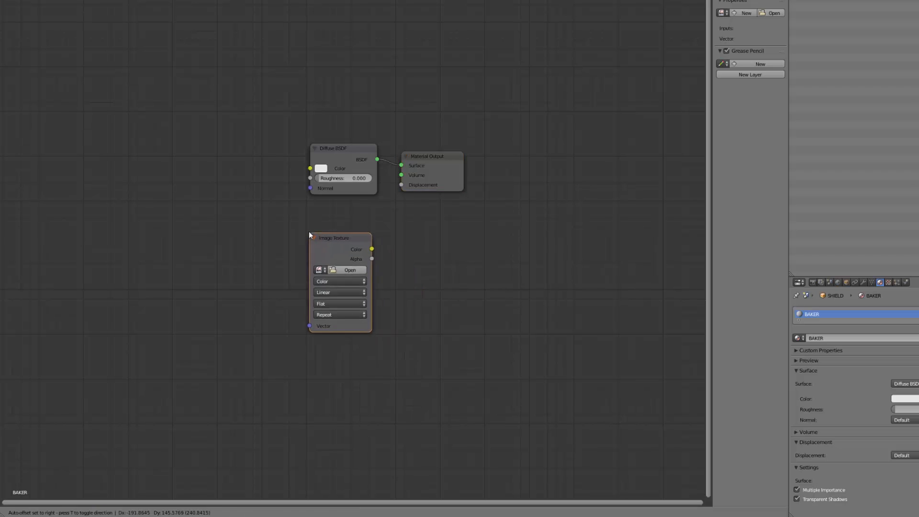
left_click(320, 279)
left_click(320, 270)
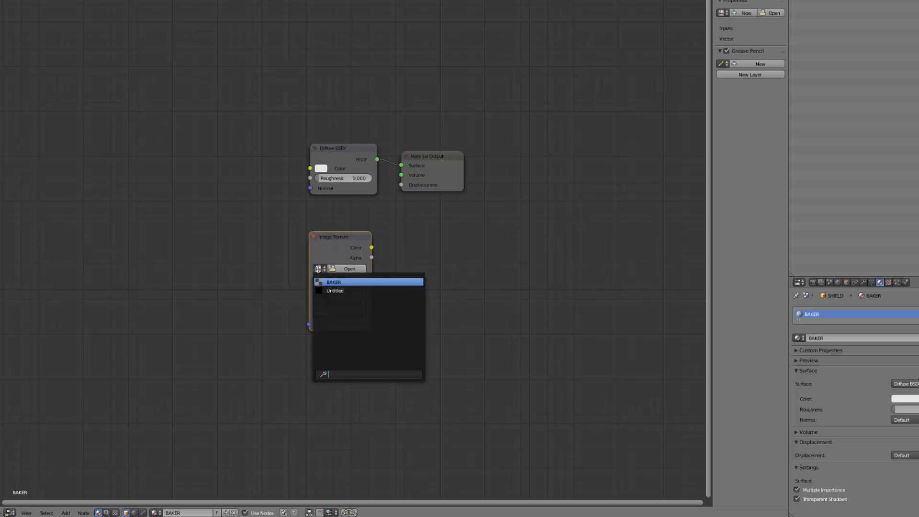
left_click(346, 282)
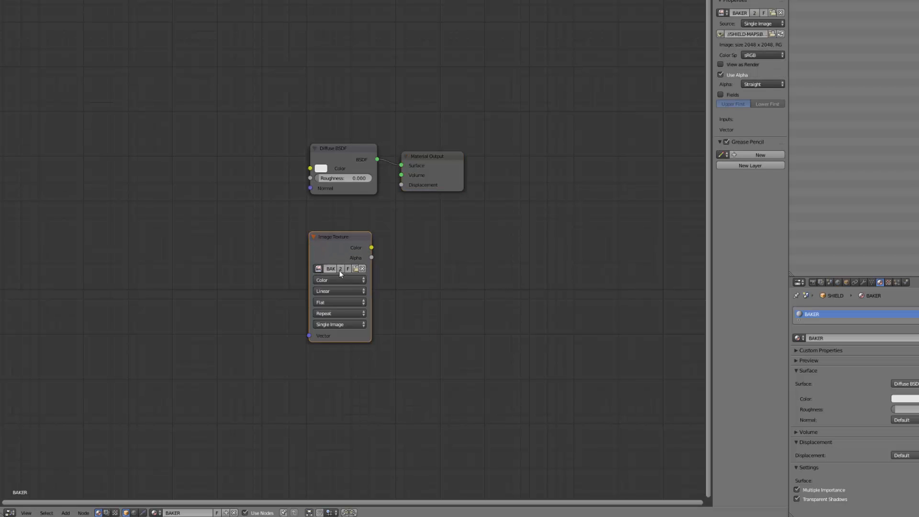
left_click(10, 513)
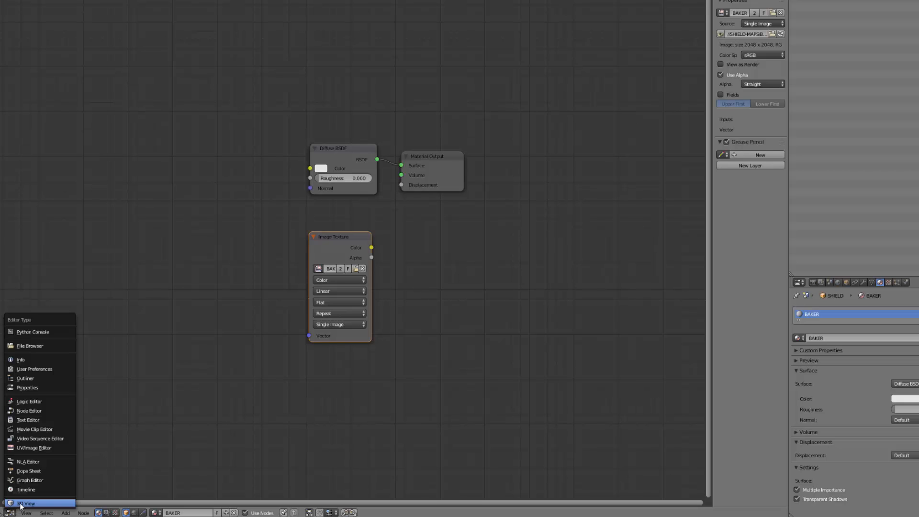
left_click(25, 505)
scroll(264, 405, "down", 3)
scroll(300, 382, "down", 2)
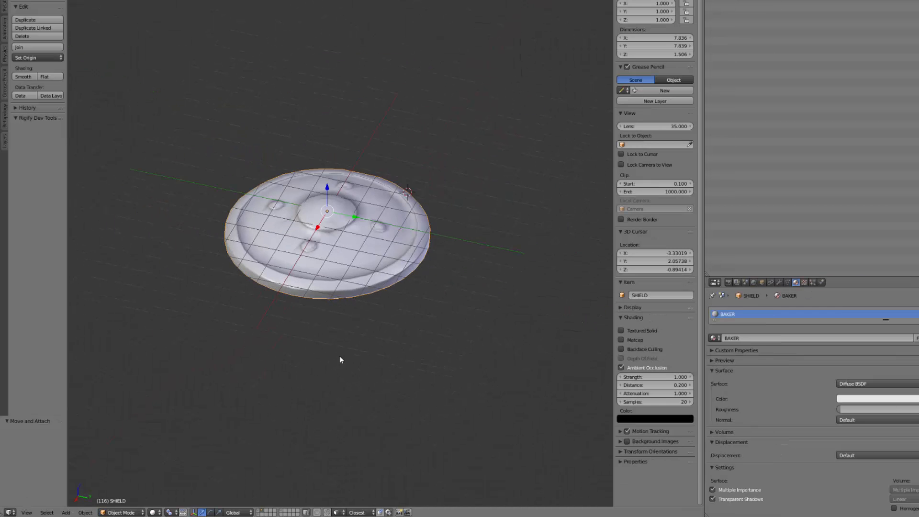
scroll(220, 415, "up", 5)
key("alt+z")
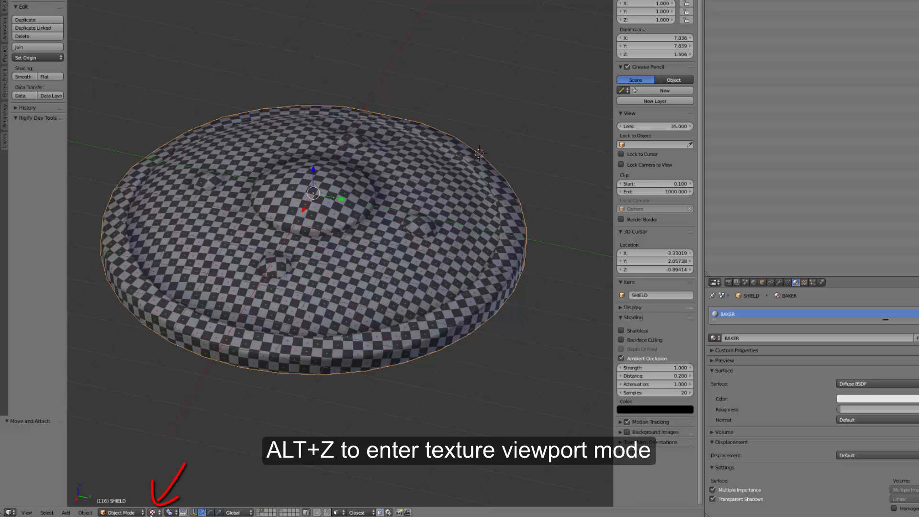
mouse_move(489, 431)
middle_mouse_down()
mouse_move(405, 400)
mouse_move(473, 413)
mouse_move(474, 438)
middle_mouse_up()
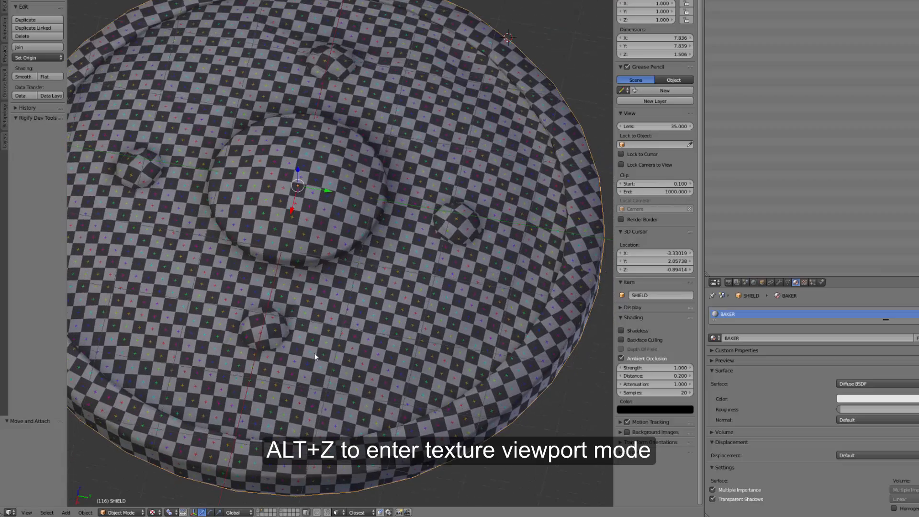
scroll(319, 358, "down", 3)
mouse_move(319, 361)
middle_mouse_down()
mouse_move(376, 351)
mouse_move(347, 338)
mouse_move(365, 348)
mouse_move(289, 367)
mouse_move(333, 376)
mouse_move(297, 382)
mouse_move(231, 425)
middle_mouse_up()
scroll(301, 379, "up", 2)
mouse_move(259, 254)
middle_mouse_down()
mouse_move(271, 352)
mouse_move(308, 263)
mouse_move(304, 201)
mouse_move(450, 143)
middle_mouse_up()
scroll(376, 347, "down", 3)
mouse_move(375, 347)
middle_mouse_down()
mouse_move(376, 367)
mouse_move(485, 205)
middle_mouse_up()
scroll(367, 338, "up", 3)
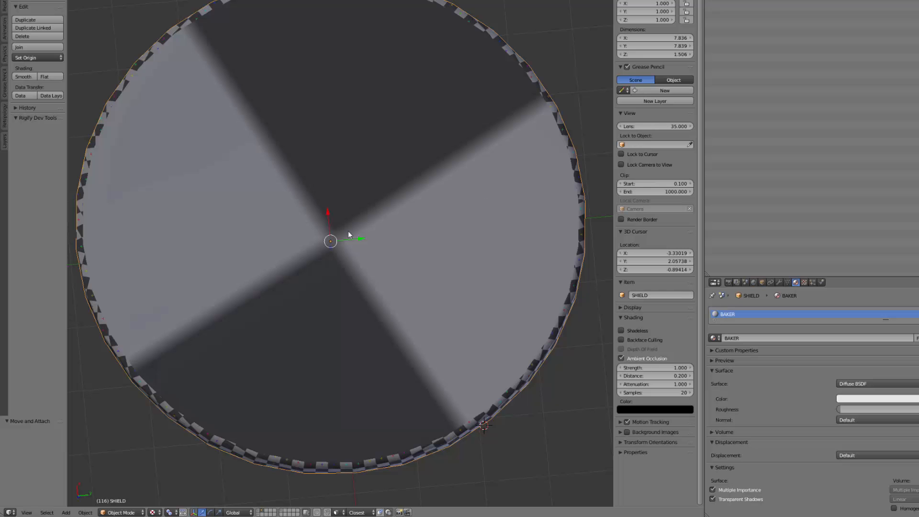
scroll(377, 393, "down", 2)
middle_click_drag(209, 263, 300, 276)
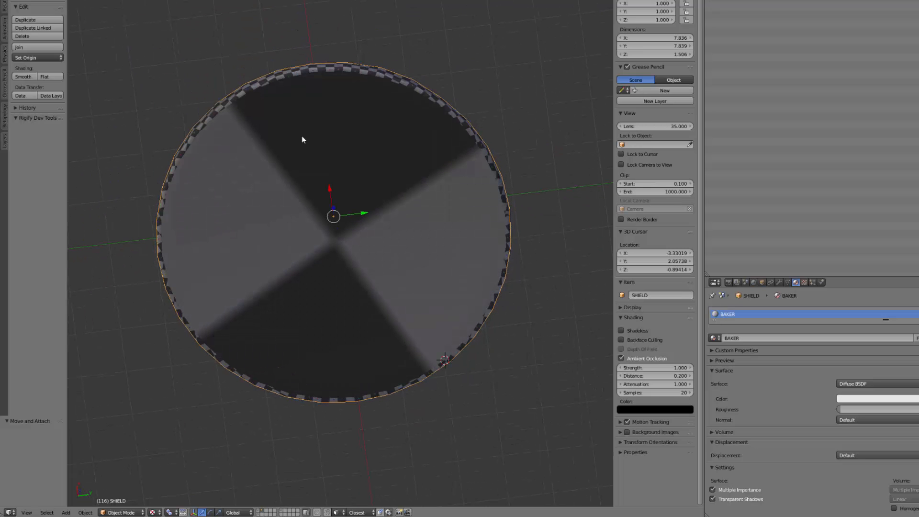
scroll(273, 271, "up", 2)
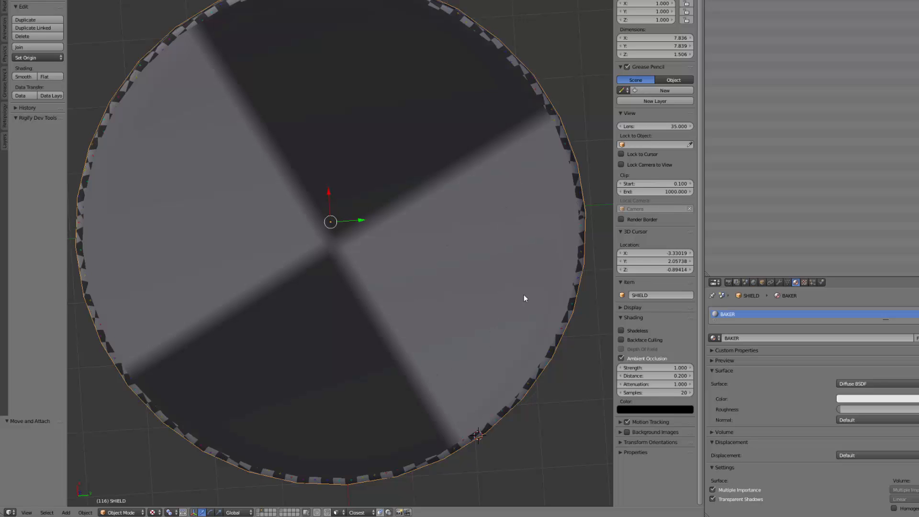
scroll(314, 235, "down", 2)
mouse_move(314, 234)
middle_mouse_down()
mouse_move(284, 283)
mouse_move(294, 359)
middle_mouse_up()
scroll(293, 359, "up", 2)
left_click(11, 512)
left_click(29, 409)
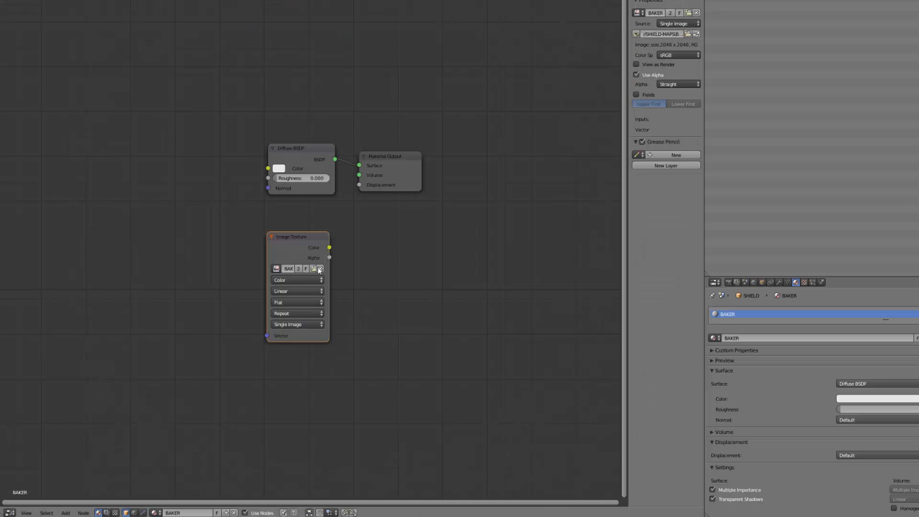
scroll(144, 187, "down", 2)
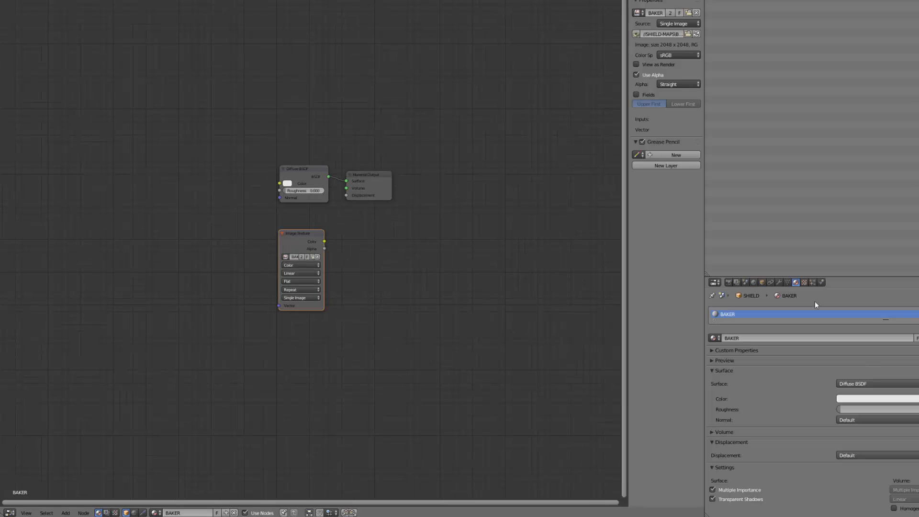
Move the Image Texture node left and widen it so the BAKER name reads fully
middle_click_drag(16, 164, 102, 153)
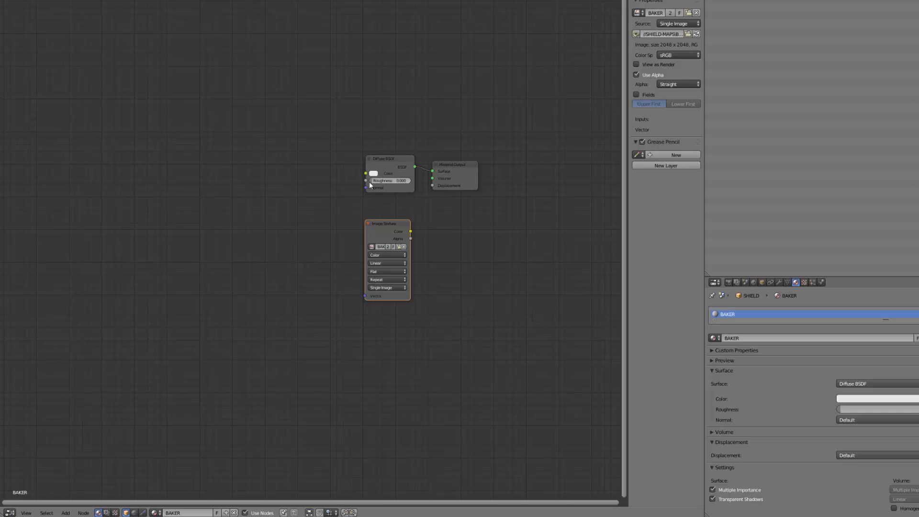
left_click(387, 168)
left_click(449, 173)
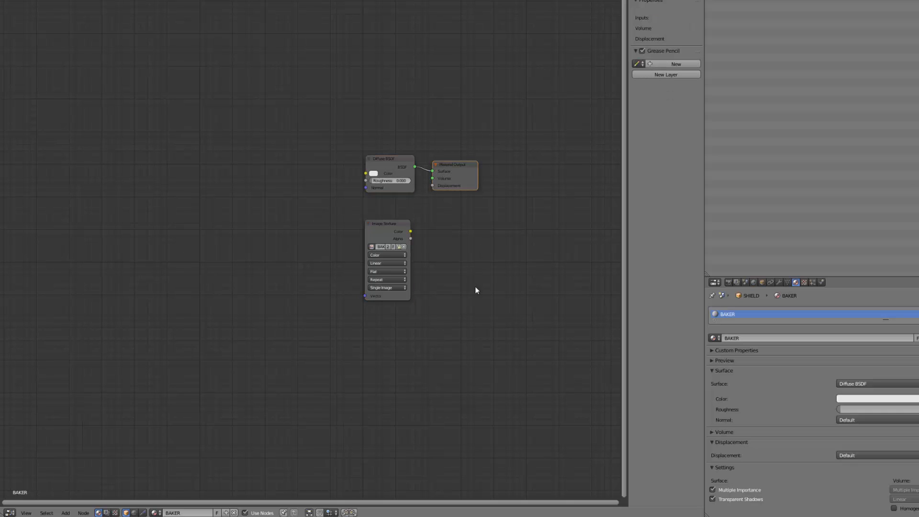
scroll(474, 302, "up", 3)
left_click(359, 215)
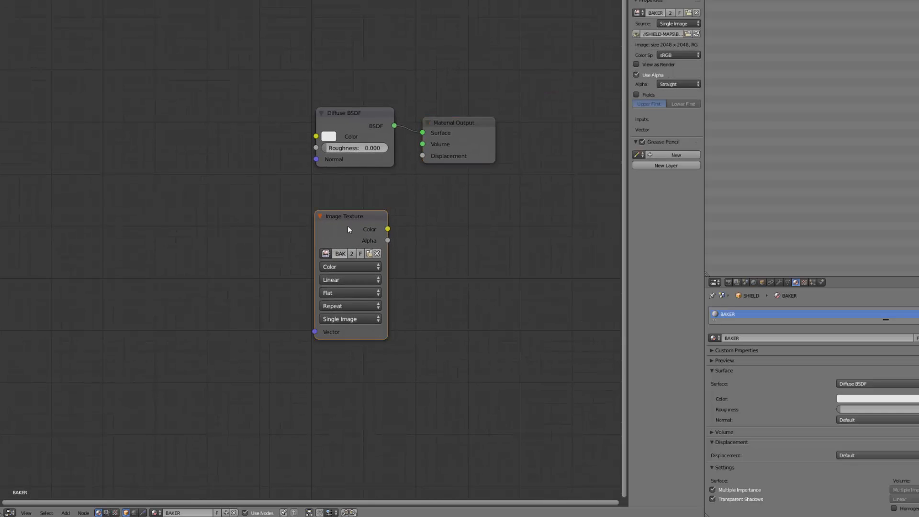
left_click_drag(349, 222, 276, 233)
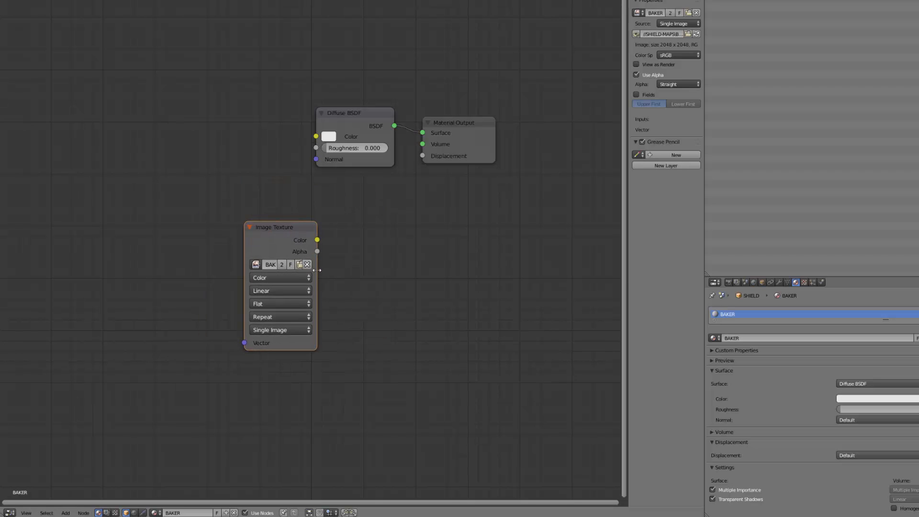
left_click_drag(318, 271, 411, 273)
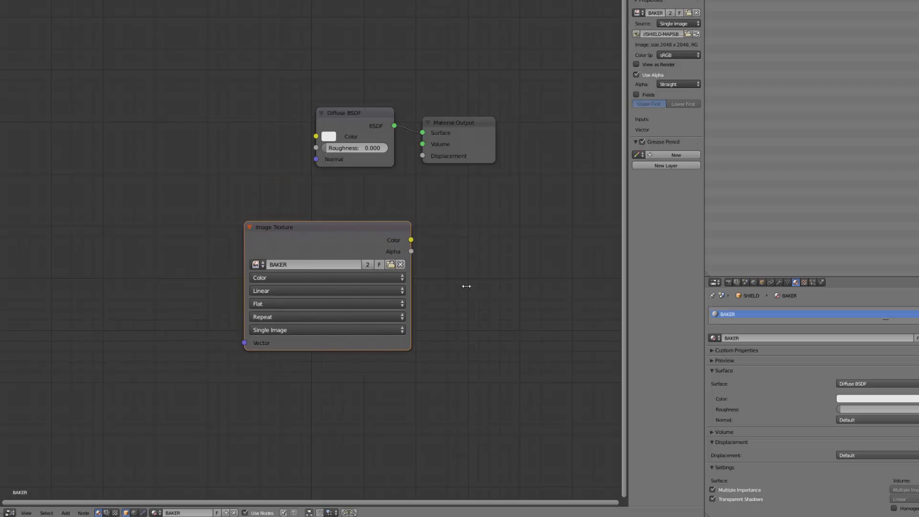
Move the Diffuse BSDF node left to line up, then head to the UV/Image Editor
left_click(340, 113)
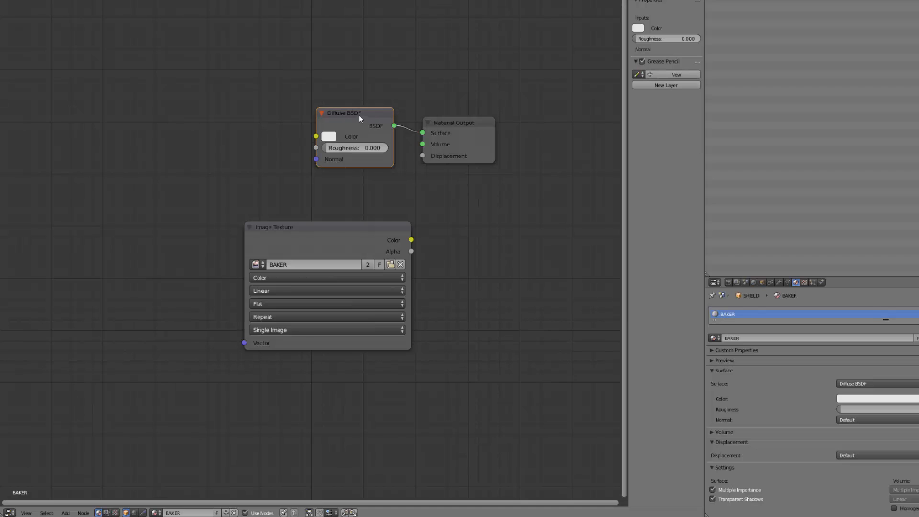
left_click_drag(352, 114, 279, 116)
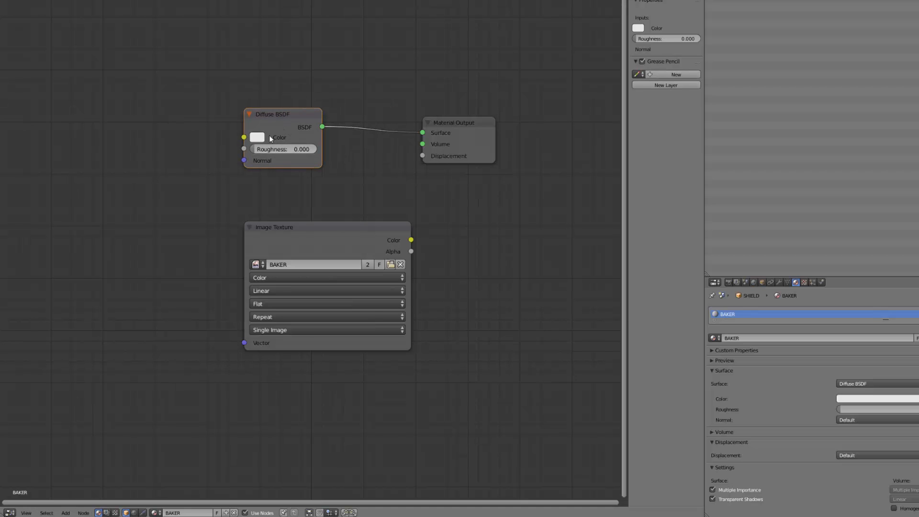
left_click(475, 123)
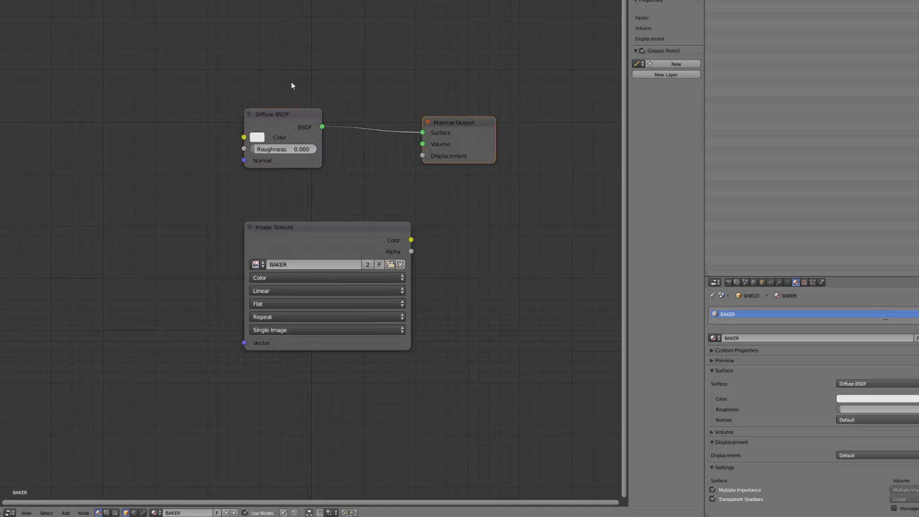
left_click(321, 228)
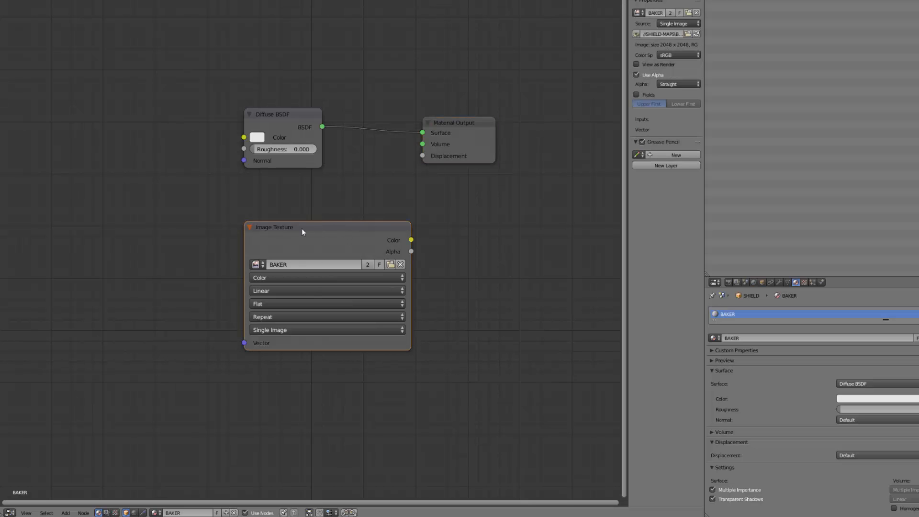
scroll(269, 248, "down", 2)
left_click(9, 512)
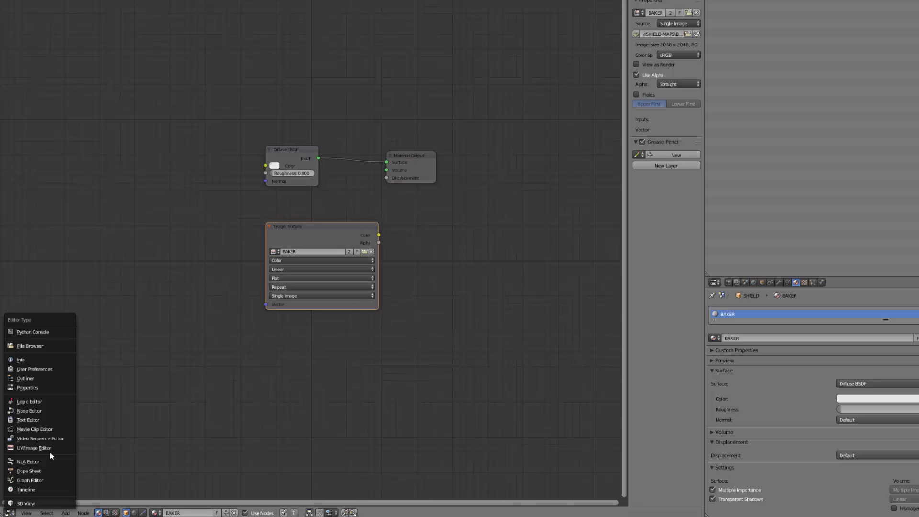
Create a new 512×512 UV Grid image named TMP in the image editor
left_click(35, 448)
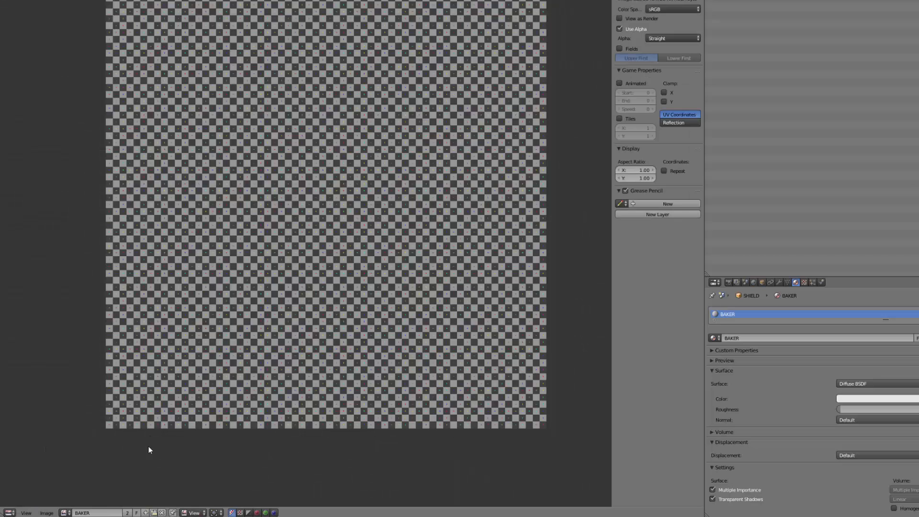
left_click(146, 514)
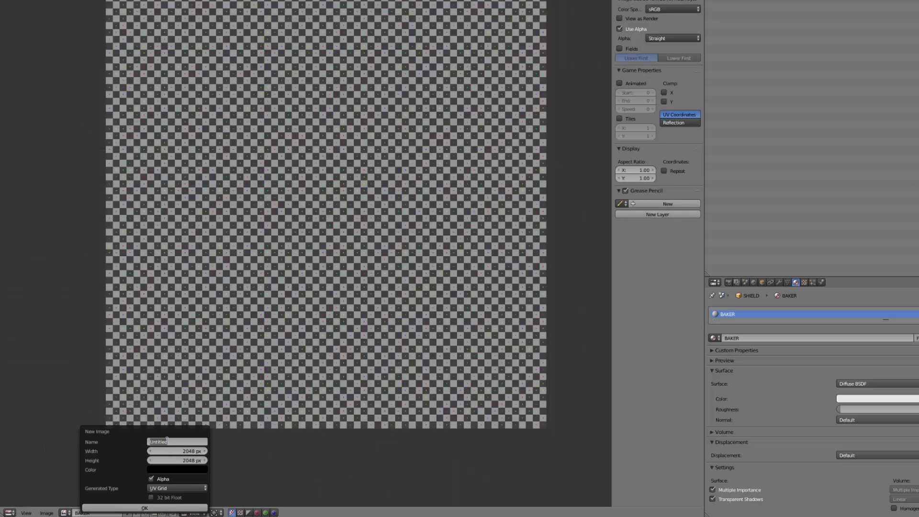
type("TMP")
left_click(178, 451)
key("BackSpace")
type("5")
key("Tab")
type("512")
left_click(125, 509)
scroll(359, 299, "up", 1)
scroll(352, 237, "up", 3)
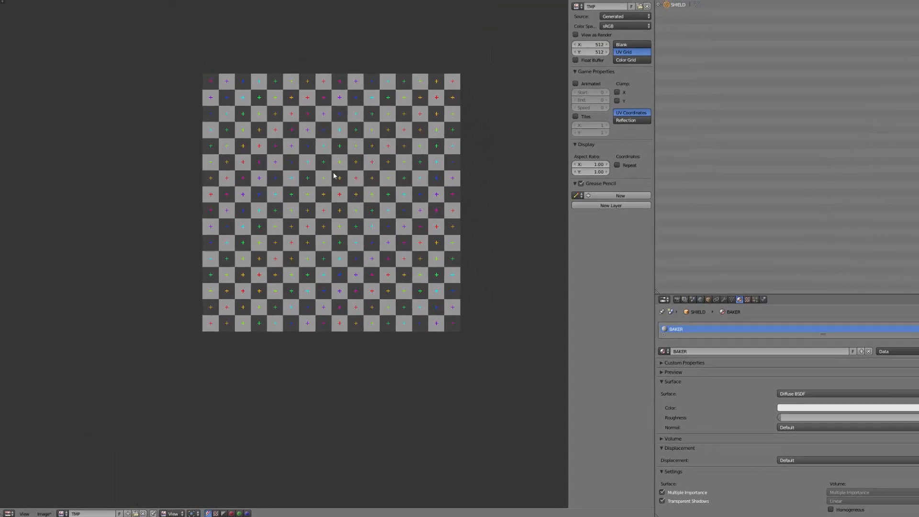
Turn the outliner area into a 3D view and begin changing the image area's editor type
key("Home")
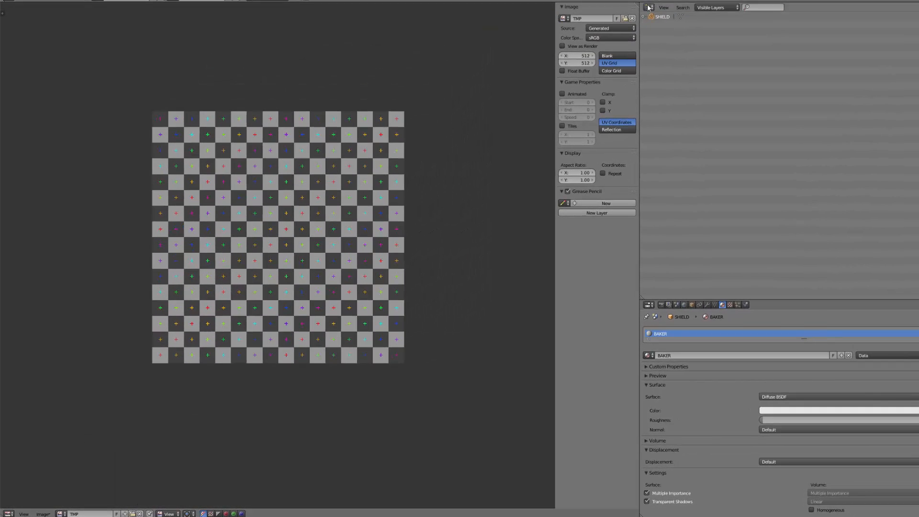
left_click(649, 7)
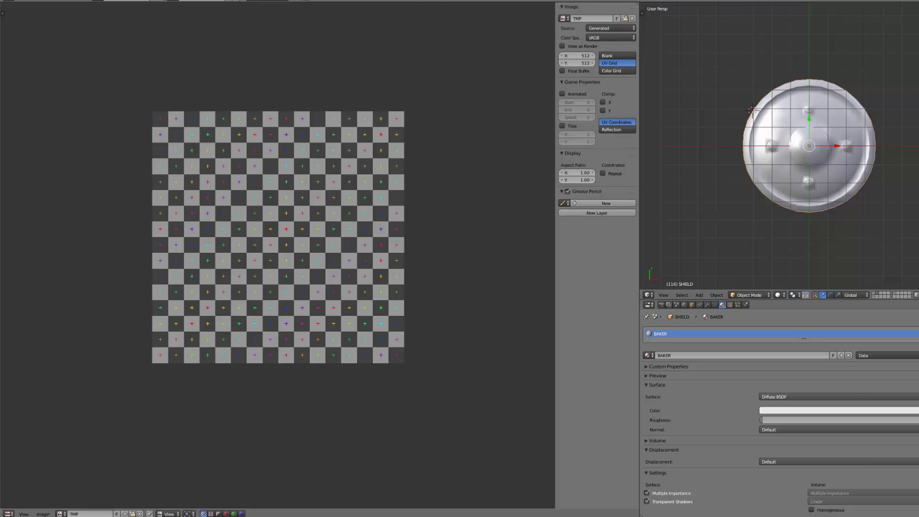
left_click(9, 514)
In the node graph, duplicate the BAKER Image Texture node and assign TMP to the copy
left_click(33, 422)
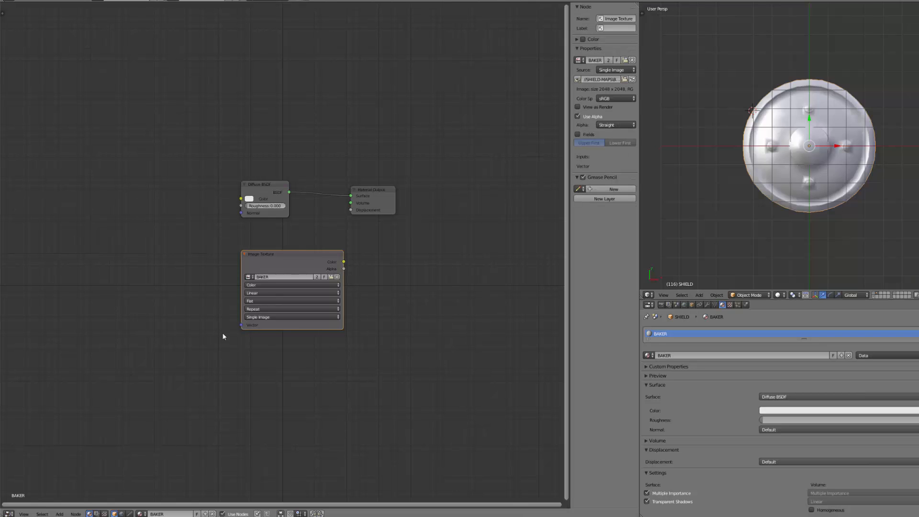
left_click(290, 254)
key("shift+d")
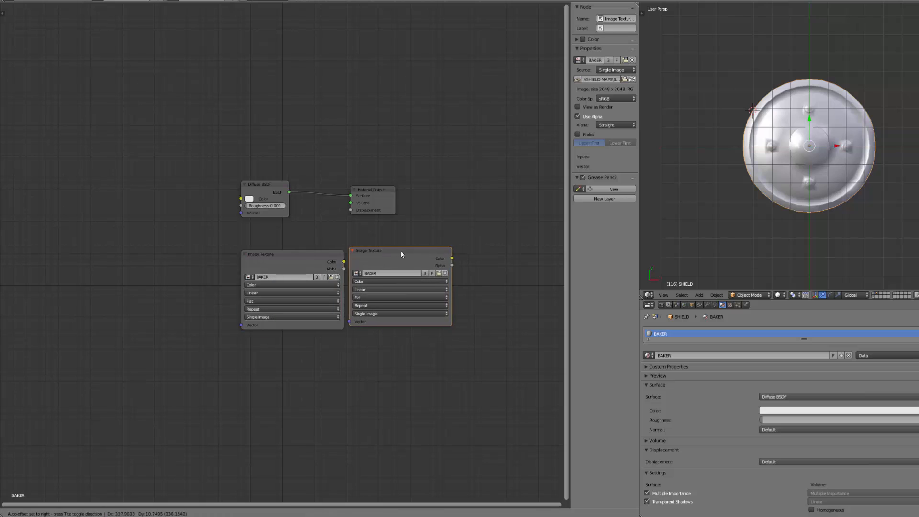
left_click(400, 256)
left_click(361, 273)
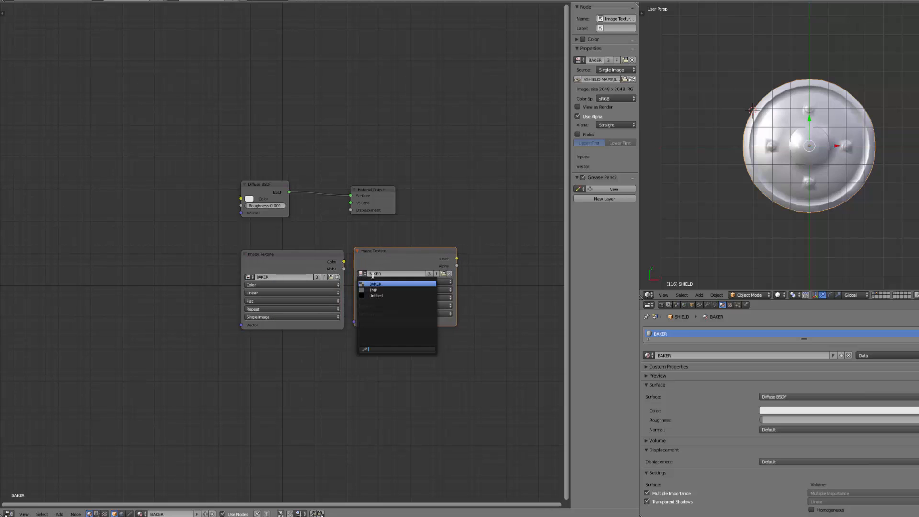
left_click(374, 290)
scroll(883, 236, "up", 3)
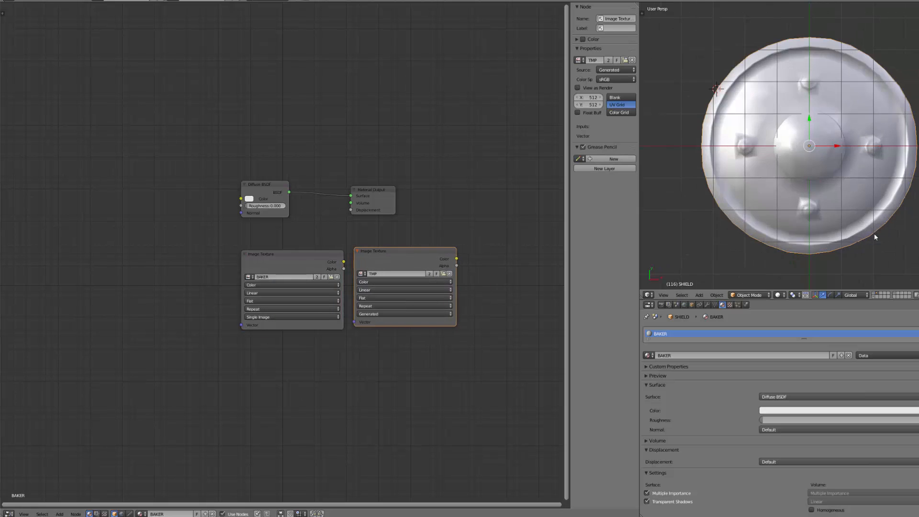
Show the shield textured (Alt+Z) and preview BAKER, then the TMP grid, on it
mouse_move(857, 243)
middle_mouse_down()
mouse_move(834, 167)
mouse_move(852, 228)
middle_mouse_up()
key("alt+z")
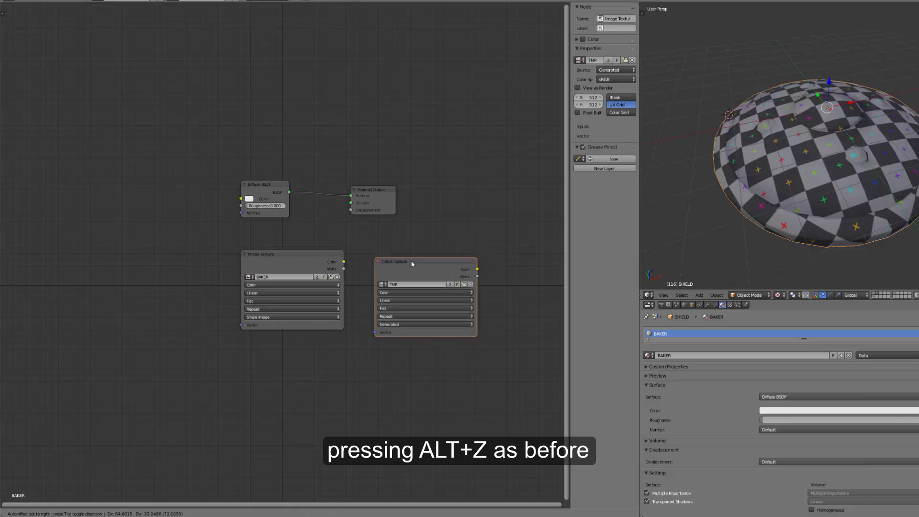
left_click_drag(383, 257, 397, 260)
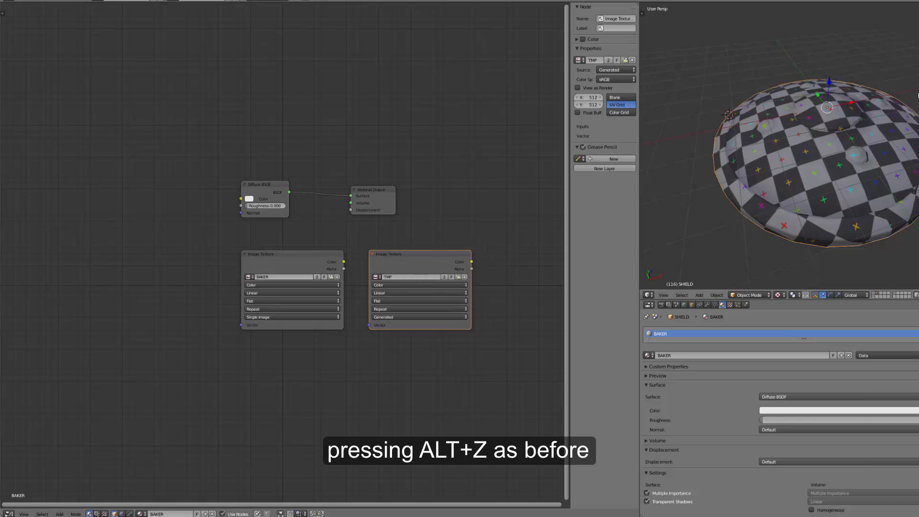
left_click(296, 269)
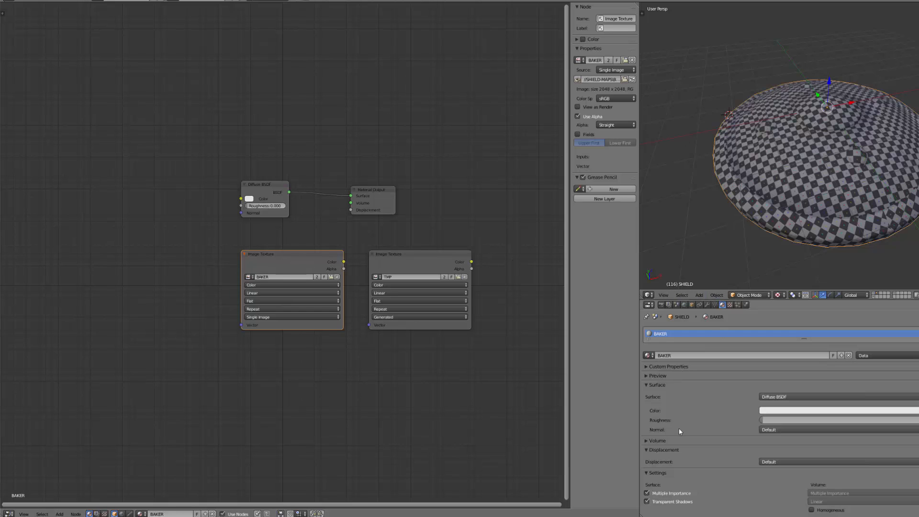
left_click(412, 262)
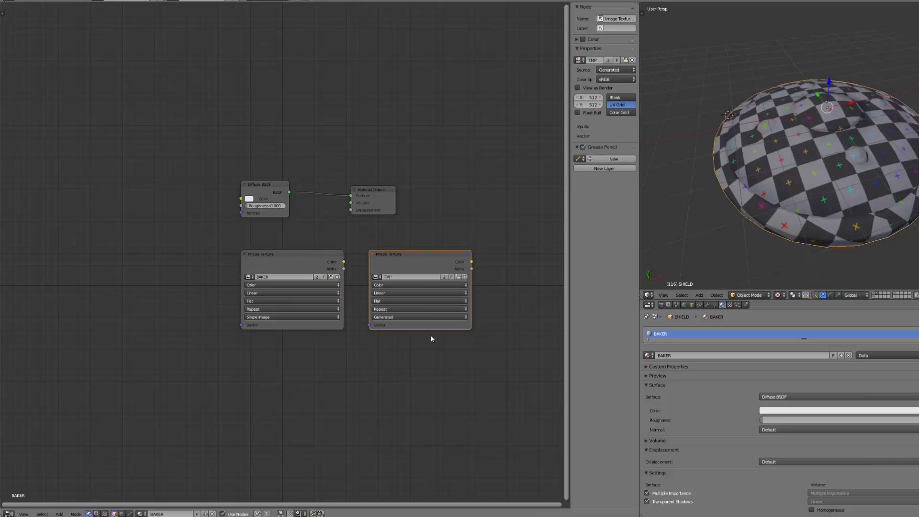
Delete the TMP texture node, keep BAKER selected and turn the node area into a 3D view
key("x")
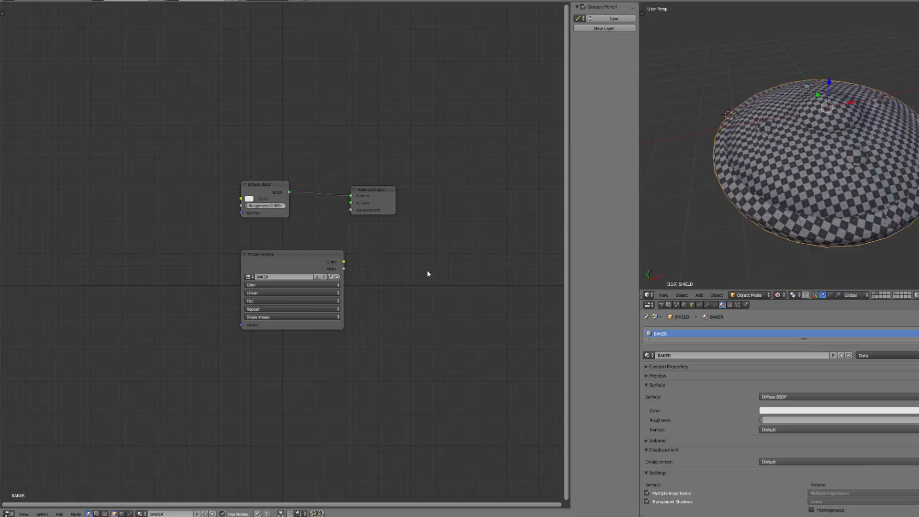
left_click(276, 260)
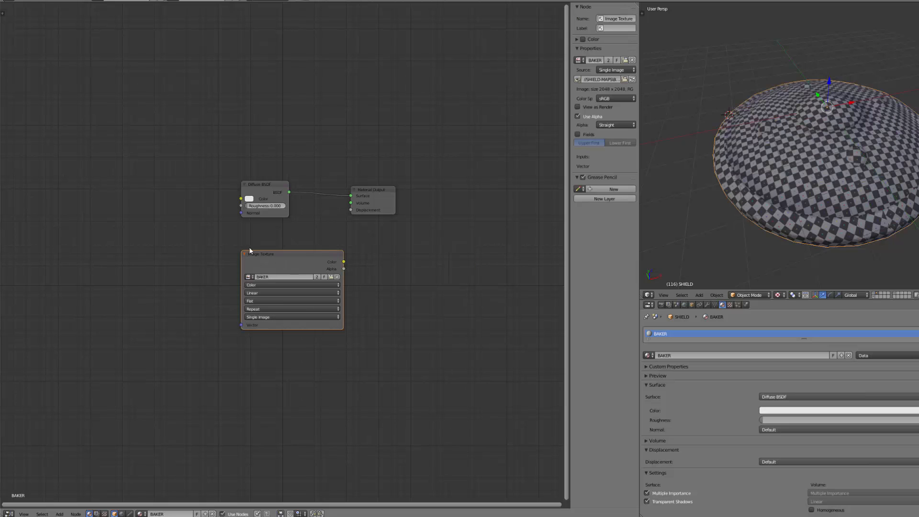
left_click(10, 513)
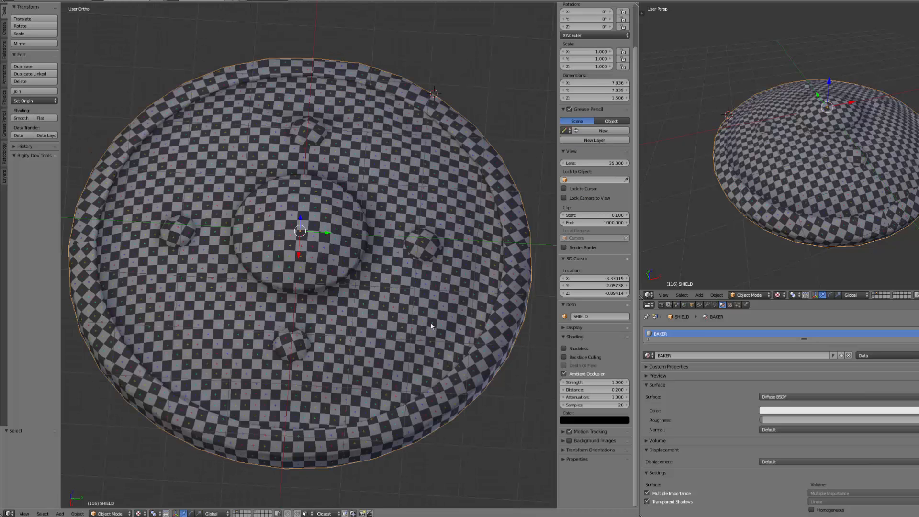
Switch the small 3D view back to the Outliner and look at its display filter choices
left_click(649, 295)
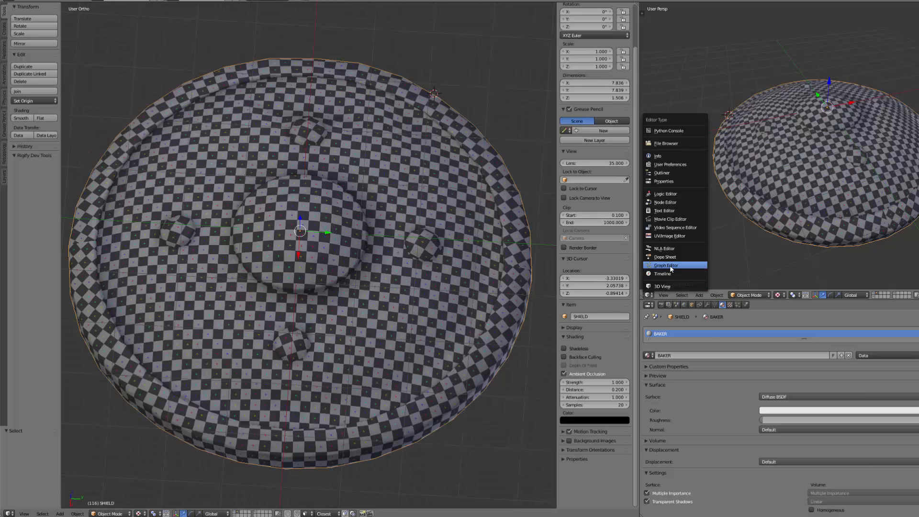
left_click(667, 173)
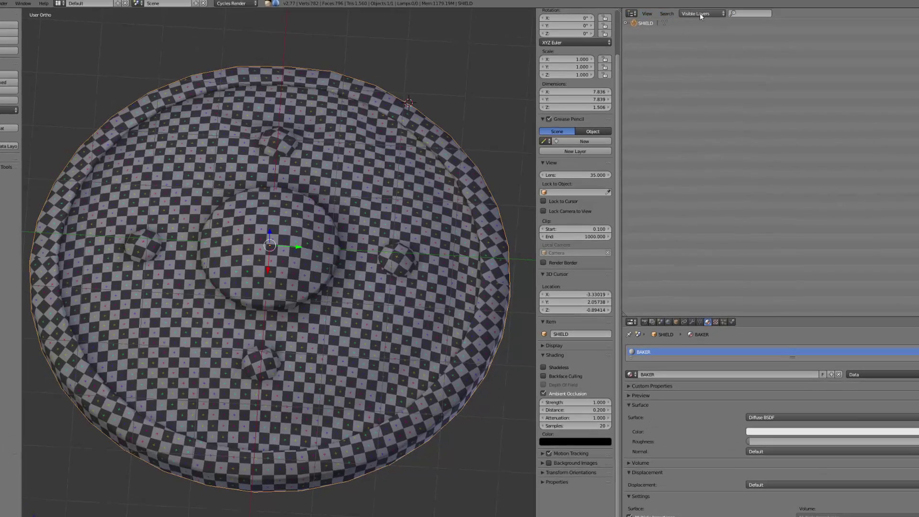
left_click(710, 7)
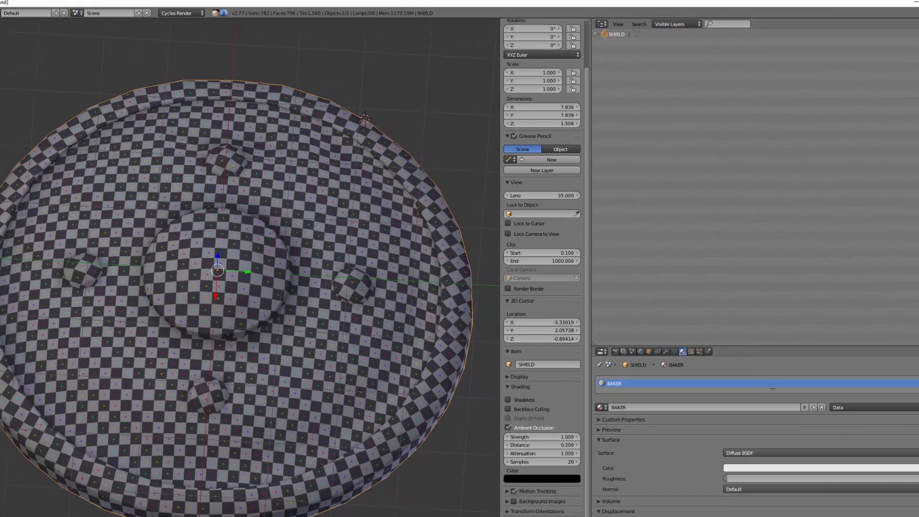
scroll(230, 480, "down", 3)
scroll(231, 480, "up", 2)
Orbit to view the shield's top face and enlarge the Properties area
mouse_move(231, 511)
middle_mouse_down()
mouse_move(230, 480)
mouse_move(270, 481)
mouse_move(216, 484)
mouse_move(209, 496)
middle_mouse_up()
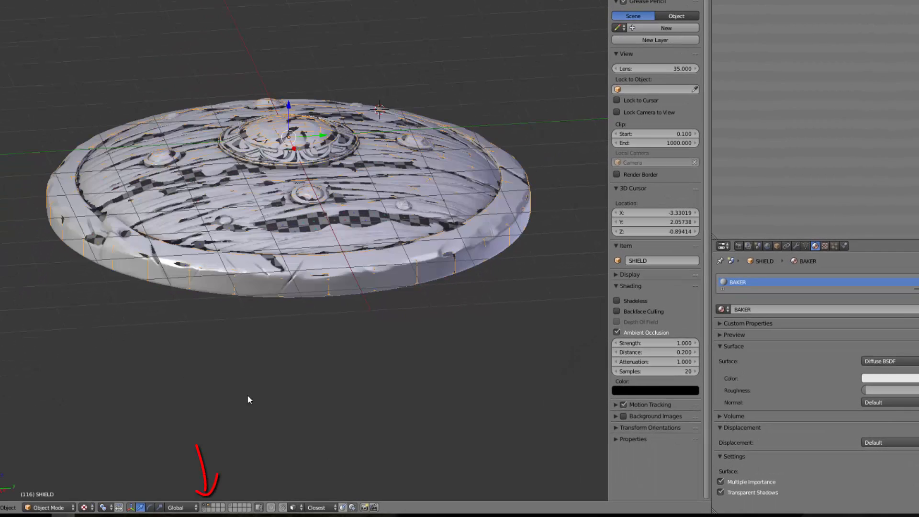
middle_click_drag(271, 349, 423, 182)
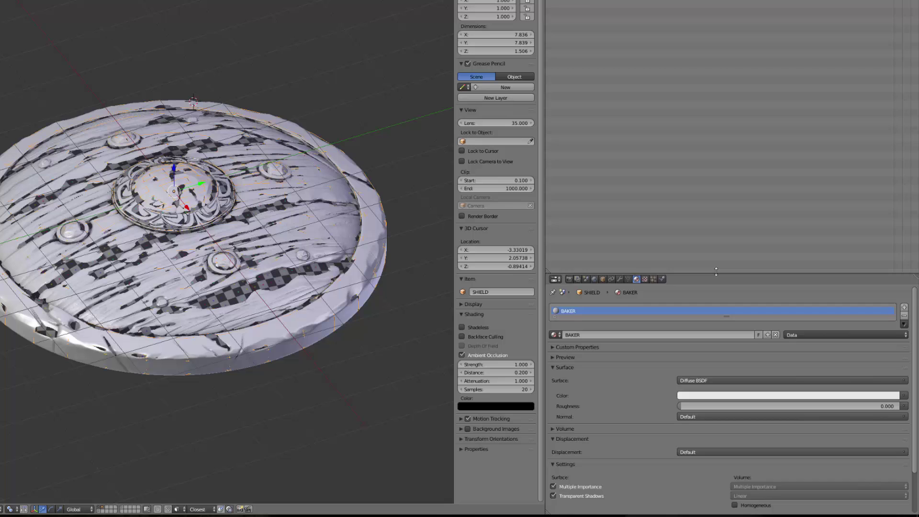
left_click_drag(716, 272, 716, 86)
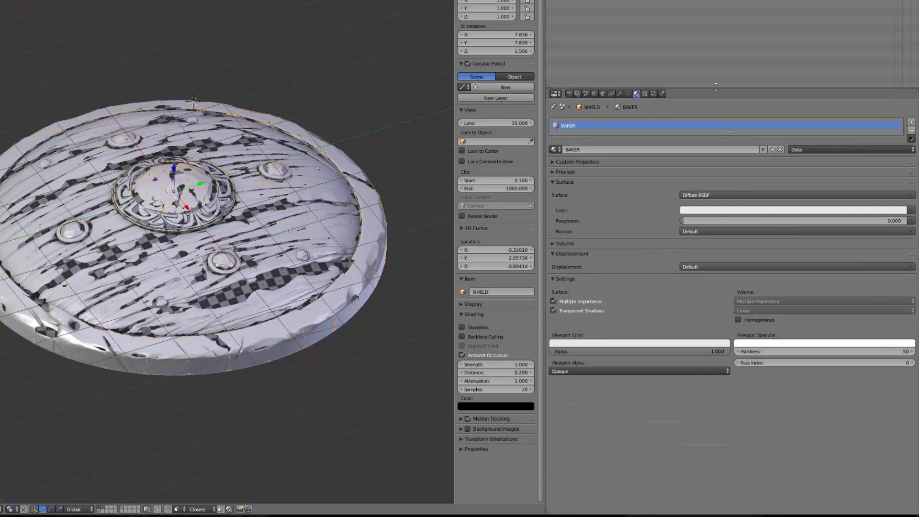
Show the Render properties with the Bake panel, keeping Cycles Render as engine
left_click(555, 93)
left_click(570, 94)
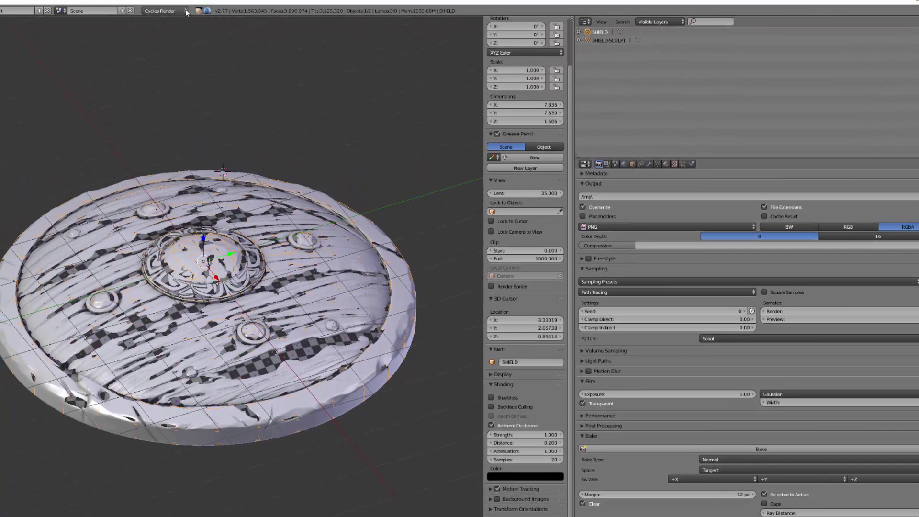
left_click(186, 12)
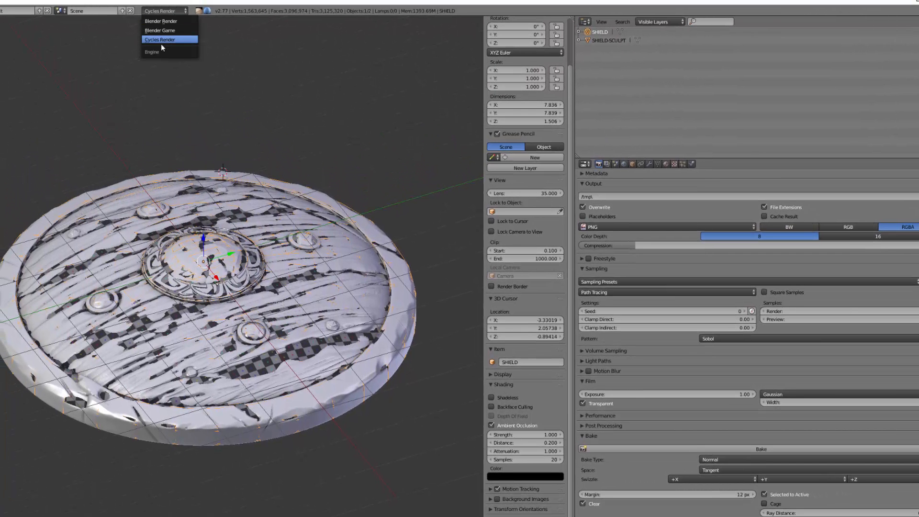
left_click(180, 39)
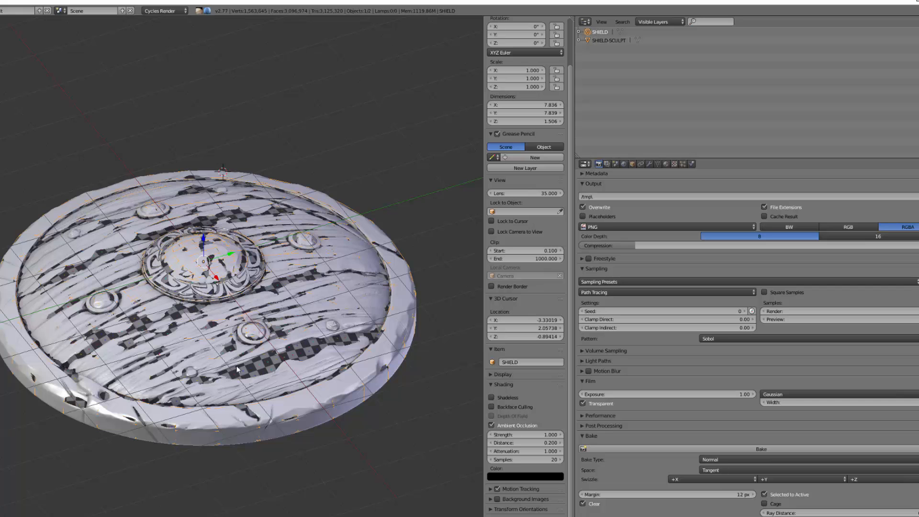
scroll(198, 429, "up", 2)
scroll(180, 444, "up", 2)
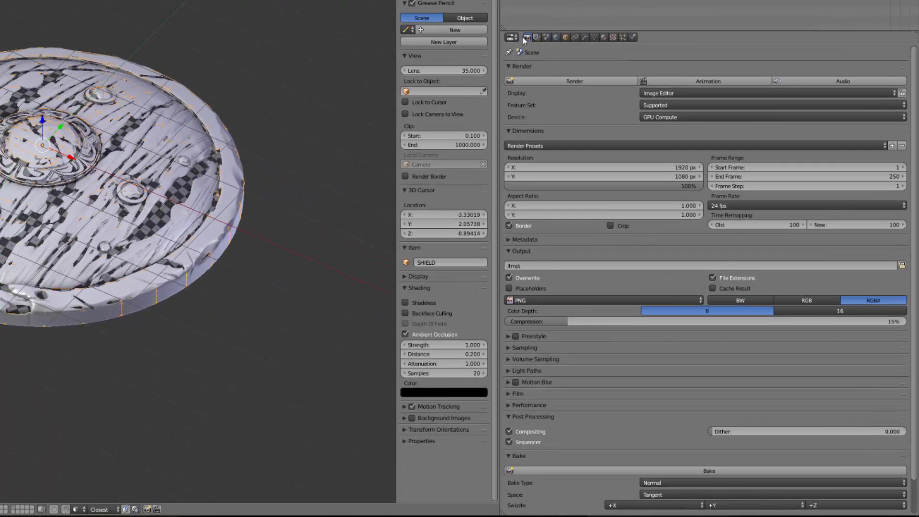
Keep GPU Compute, collapse Dimensions and Output, and expand the Sampling panel
left_click(657, 117)
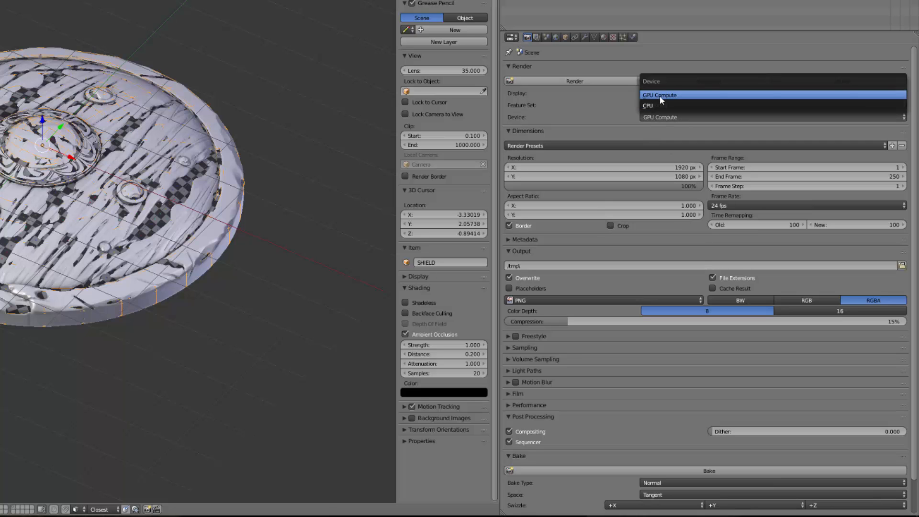
left_click(661, 95)
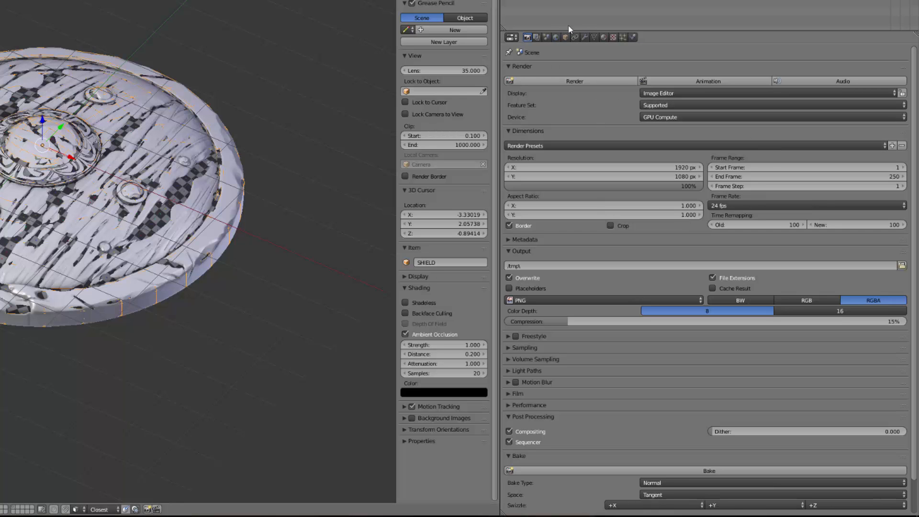
scroll(647, 87, "down", 2)
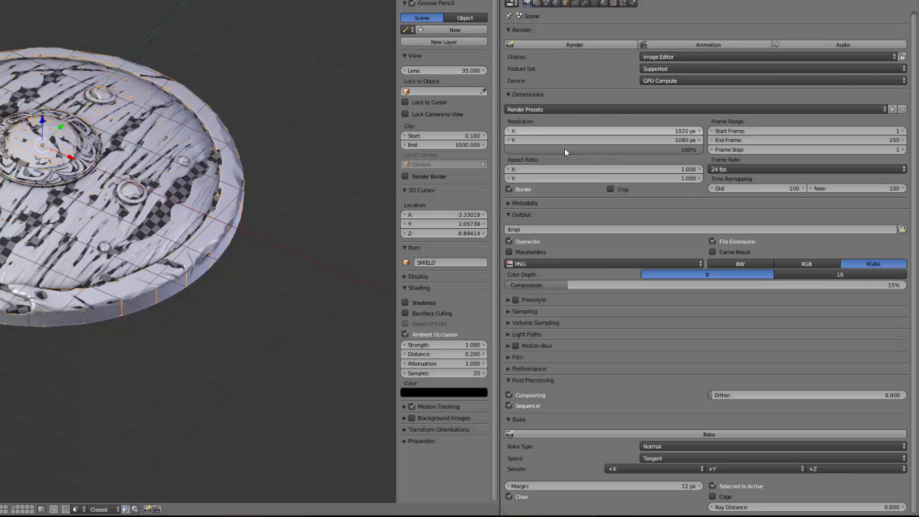
left_click(510, 94)
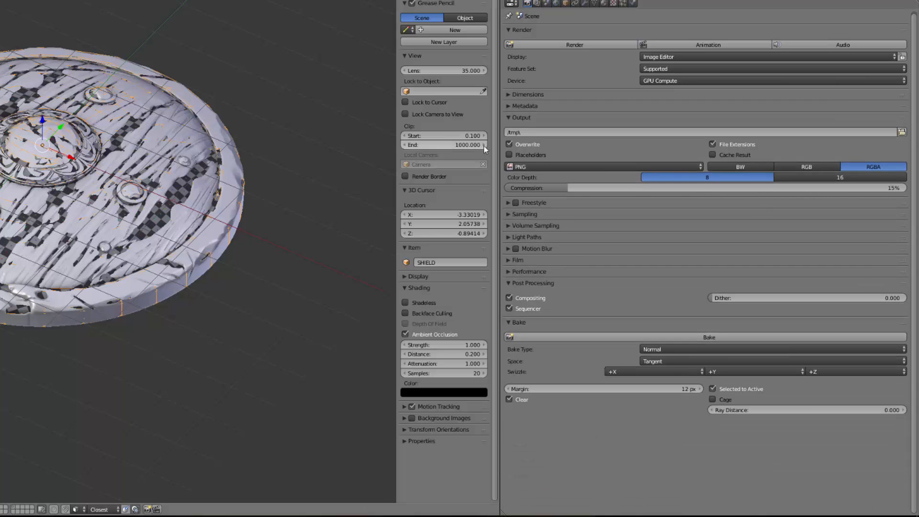
left_click(514, 117)
left_click(512, 140)
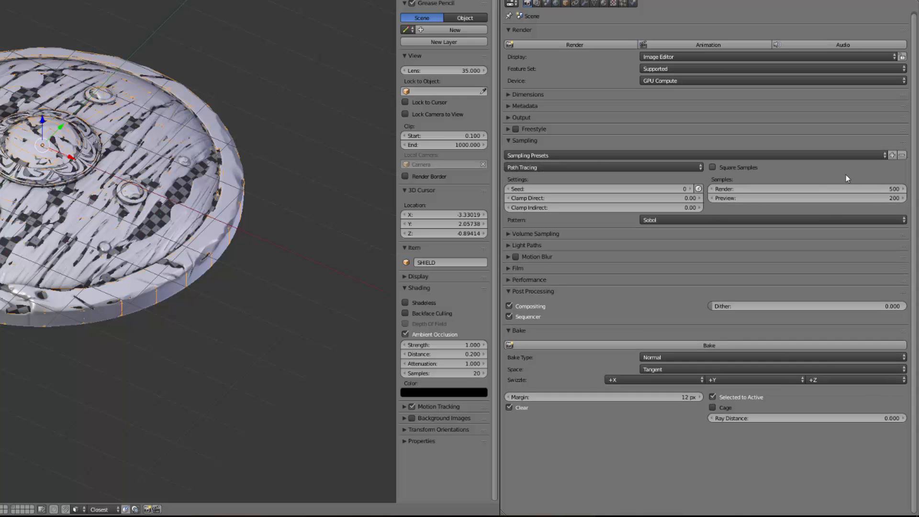
scroll(262, 301, "up", 1)
scroll(246, 296, "up", 1)
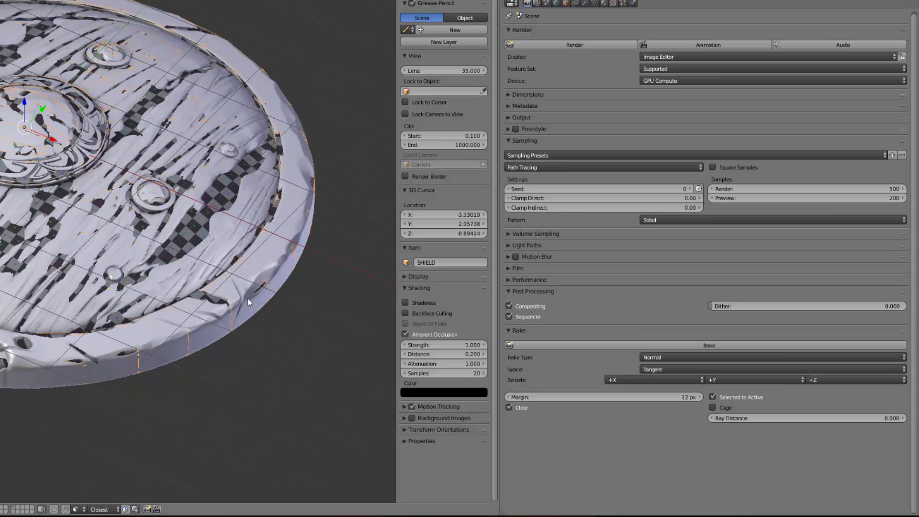
scroll(189, 308, "up", 1)
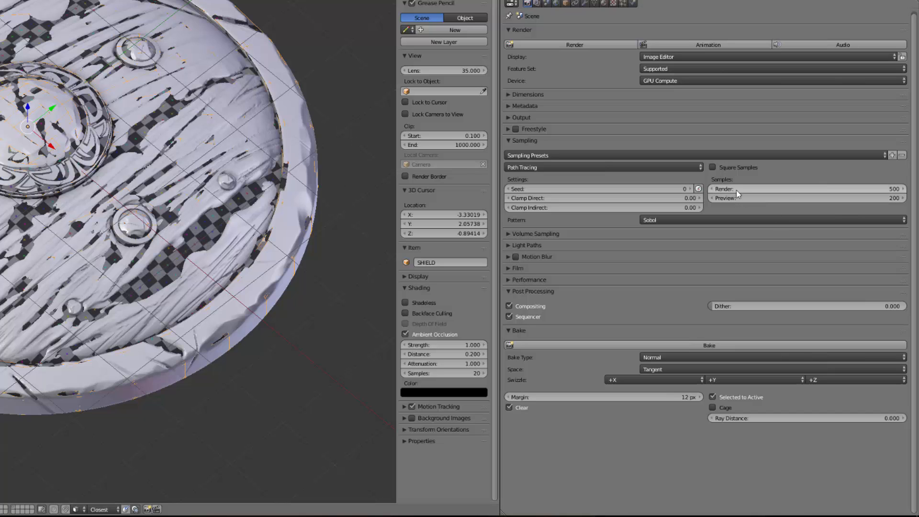
Keep Normal as the bake type and lower render samples from 500 to 5
left_click(658, 357)
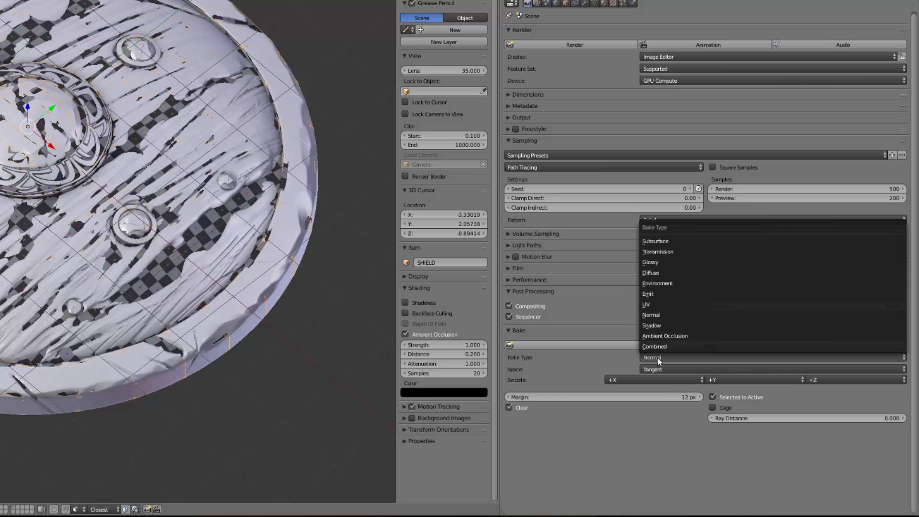
left_click(667, 358)
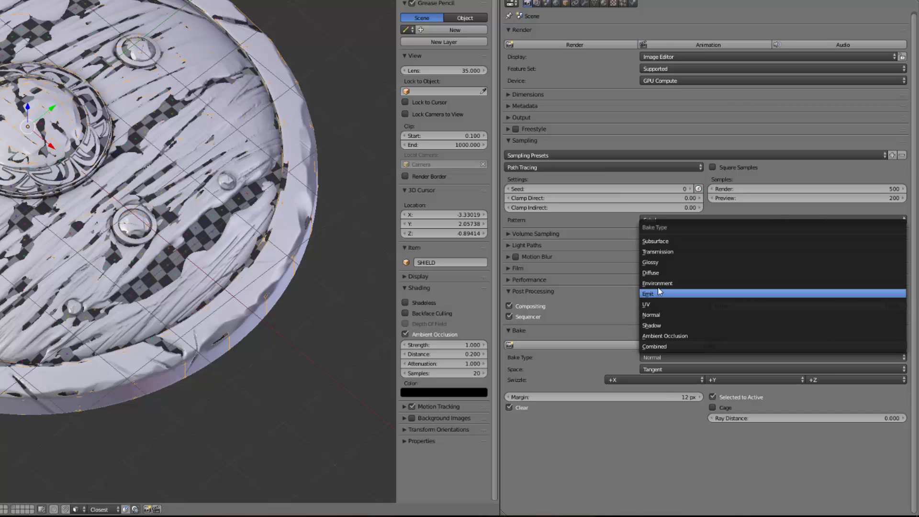
left_click(627, 305)
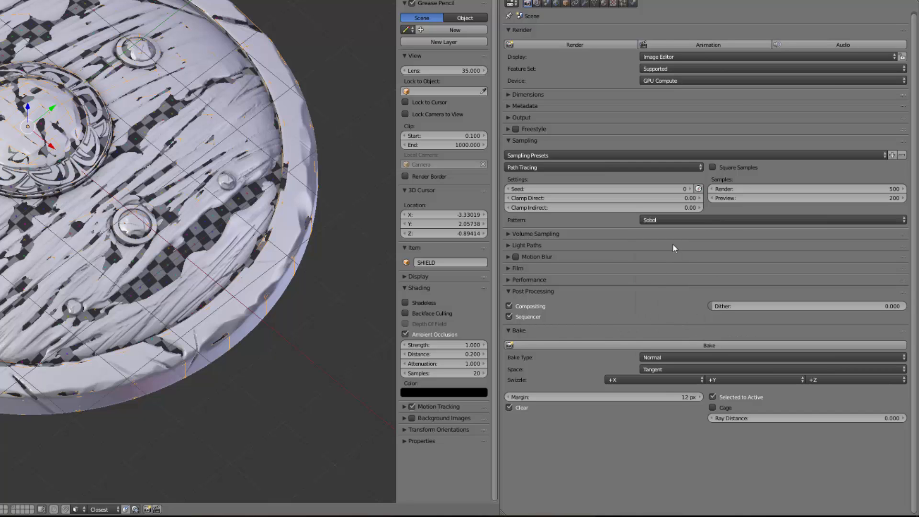
left_click(796, 188)
type("5")
key("Return")
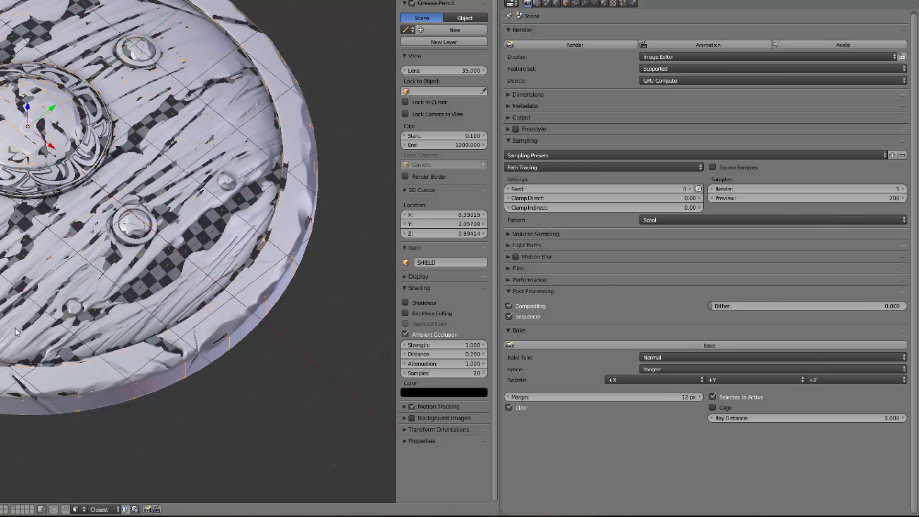
middle_click_drag(12, 331, 80, 305, "shift")
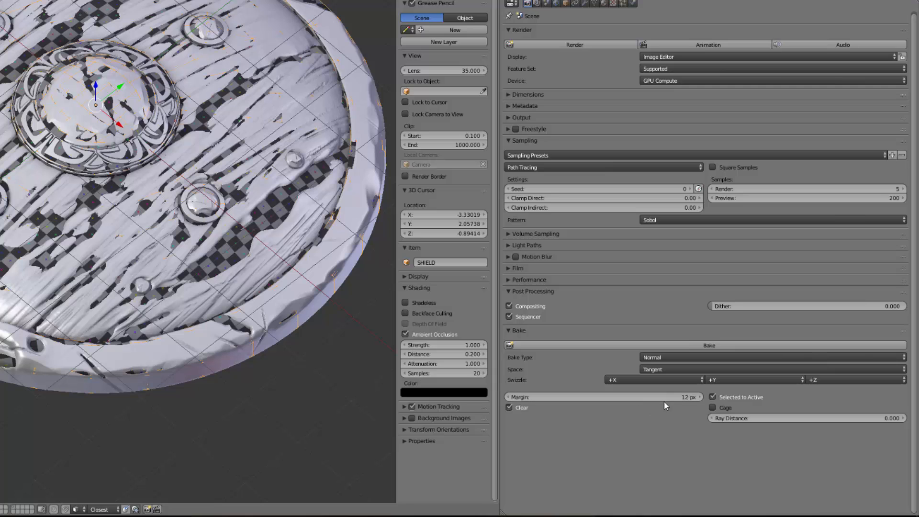
key("Tab")
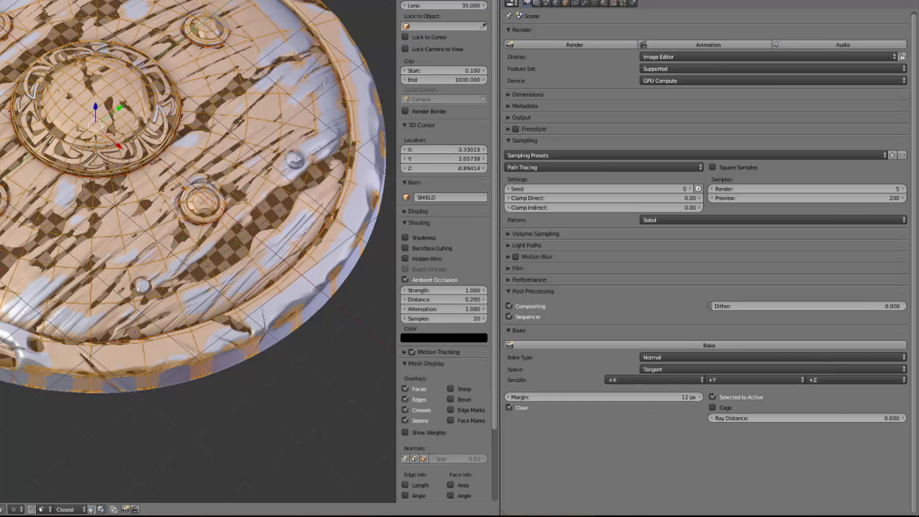
key("shift+F10")
scroll(176, 233, "up", 3)
scroll(176, 234, "up", 3)
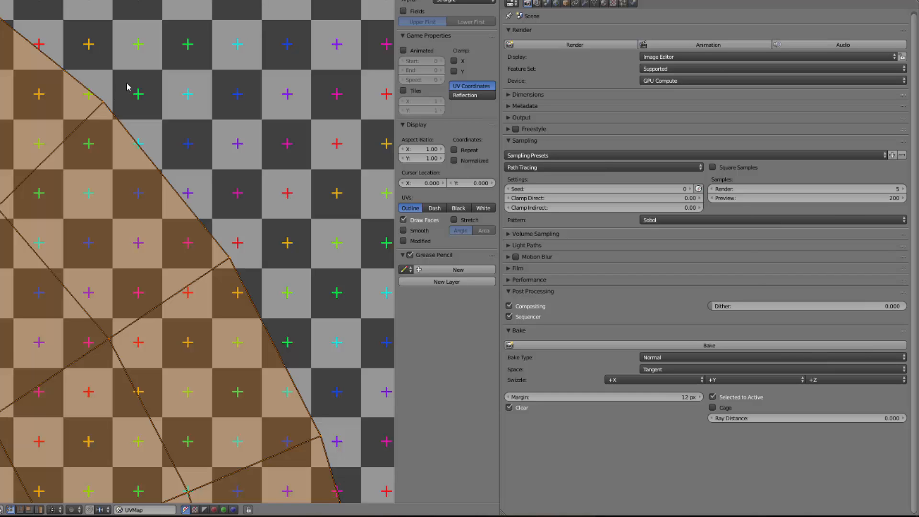
scroll(200, 154, "down", 5)
scroll(141, 150, "down", 1)
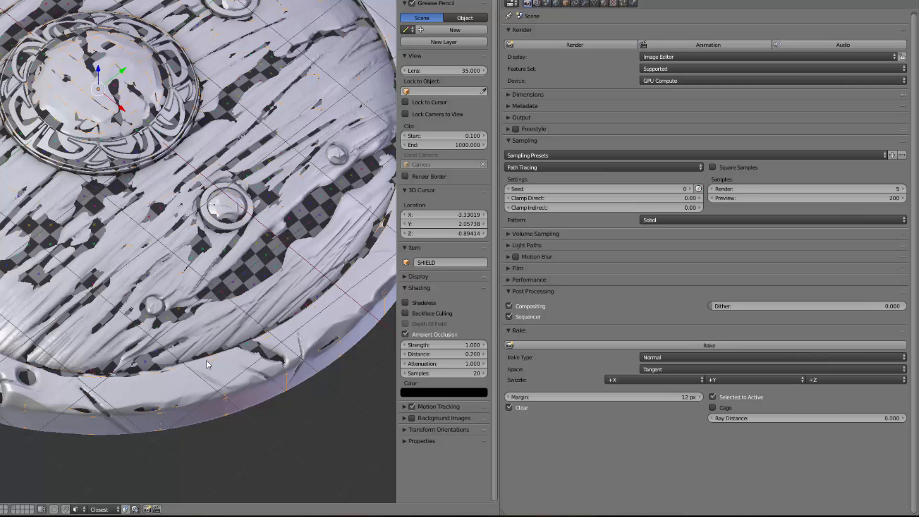
middle_click_drag(232, 329, 186, 351, "shift")
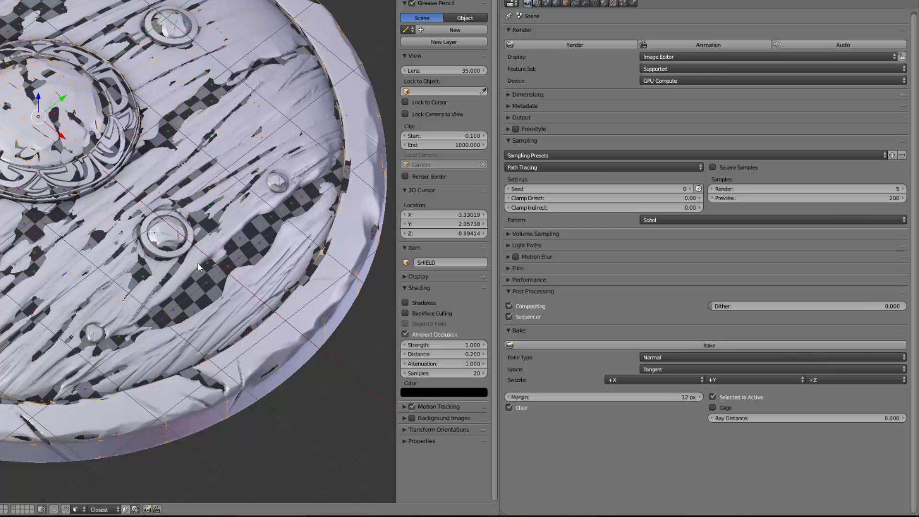
scroll(99, 279, "down", 2)
scroll(20, 268, "up", 2)
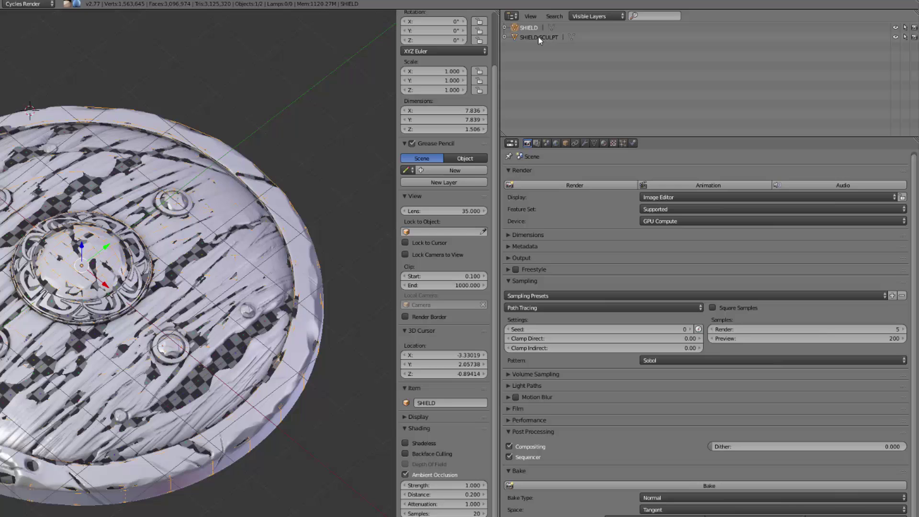
Select SHIELD-SCULPT with SHIELD active and bake the normal map into BAKER
left_click(538, 37)
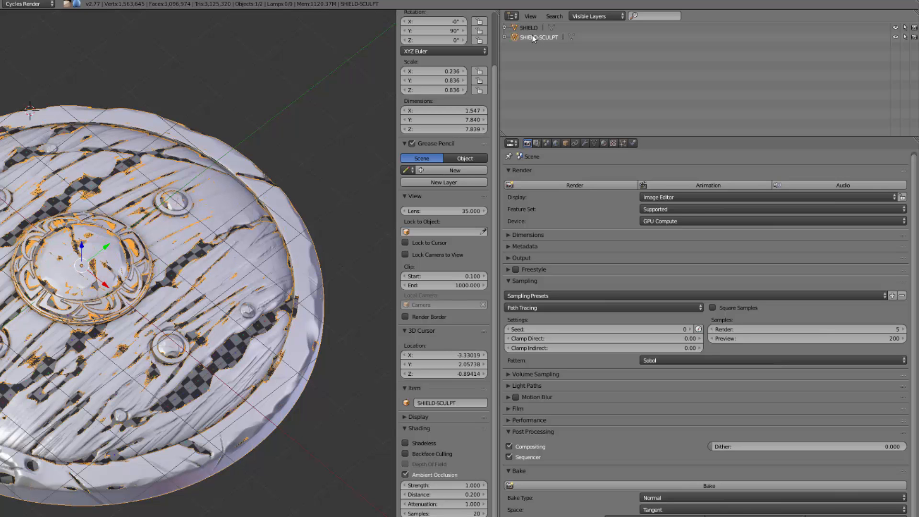
left_click(531, 24)
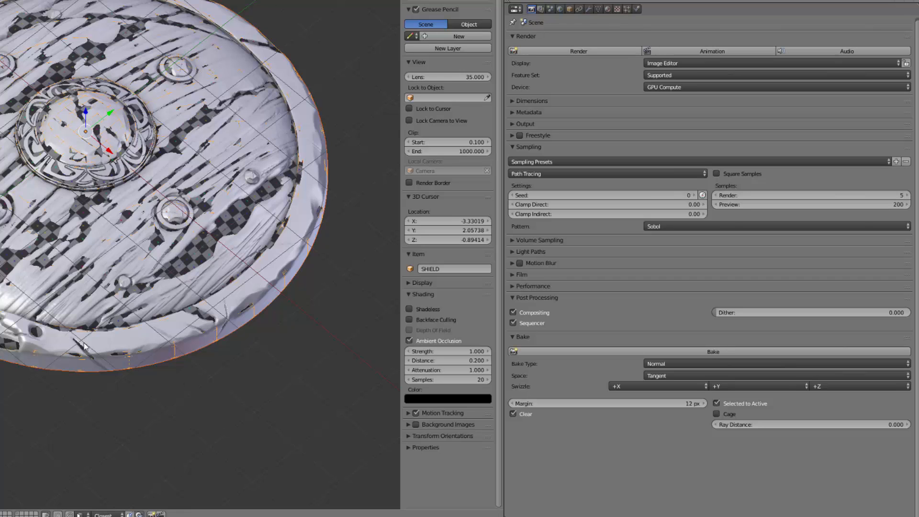
left_click(711, 351)
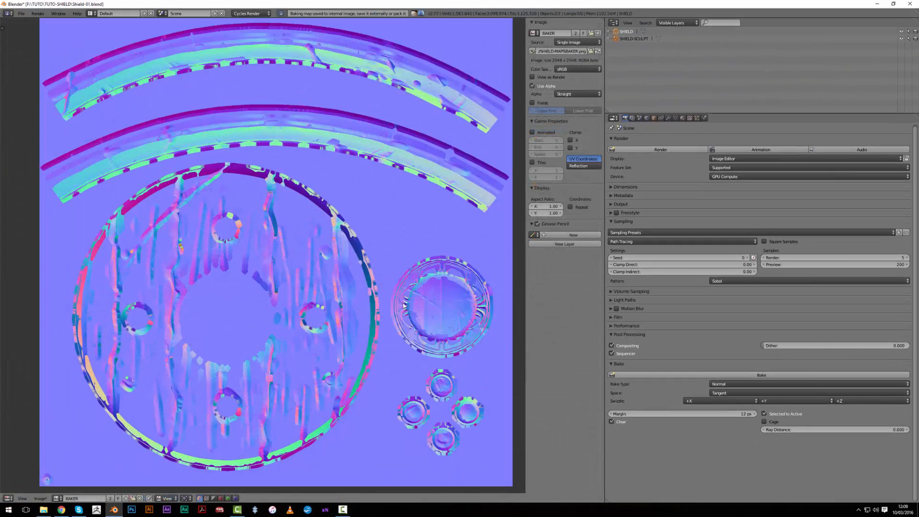
scroll(406, 307, "up", 2)
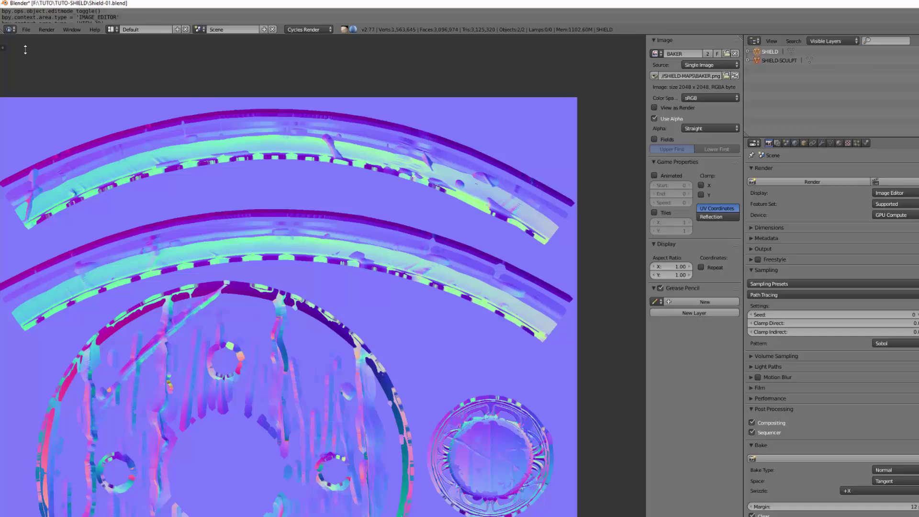
Glance at the operations log, then pan the baked BAKER normal map to examine rims, ring and boss caps
left_click_drag(21, 17, 34, 83)
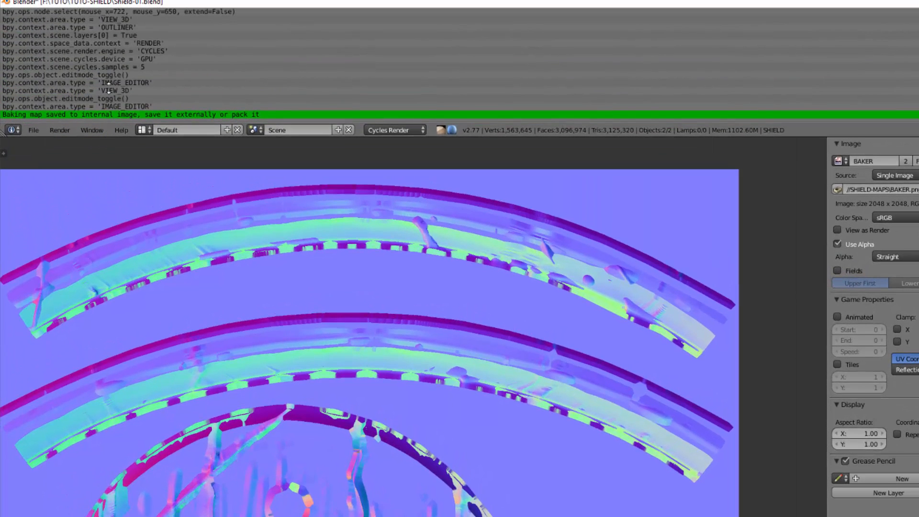
left_click_drag(110, 122, 110, 14)
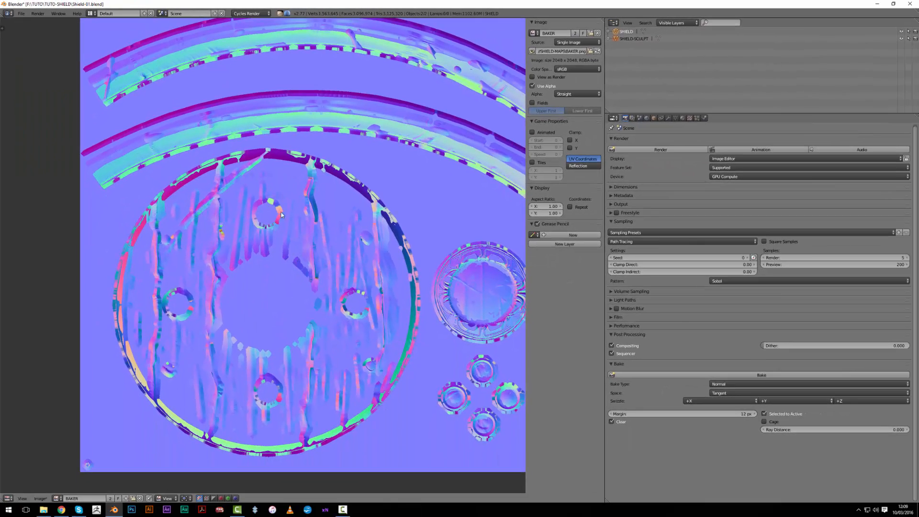
middle_click_drag(282, 212, 313, 245)
mouse_move(198, 295)
middle_mouse_down()
mouse_move(343, 315)
mouse_move(238, 281)
middle_mouse_up()
scroll(414, 349, "up", 3)
scroll(302, 243, "down", 2)
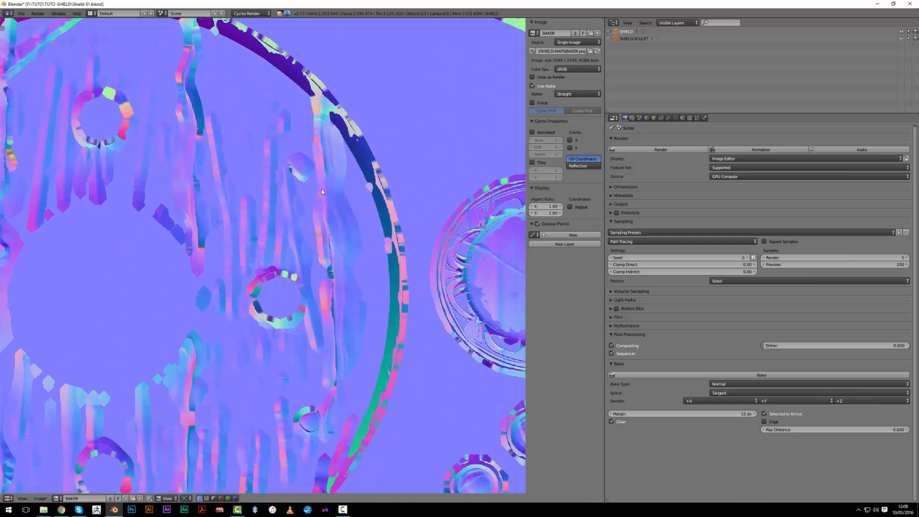
scroll(302, 243, "down", 2)
middle_click_drag(301, 243, 332, 258)
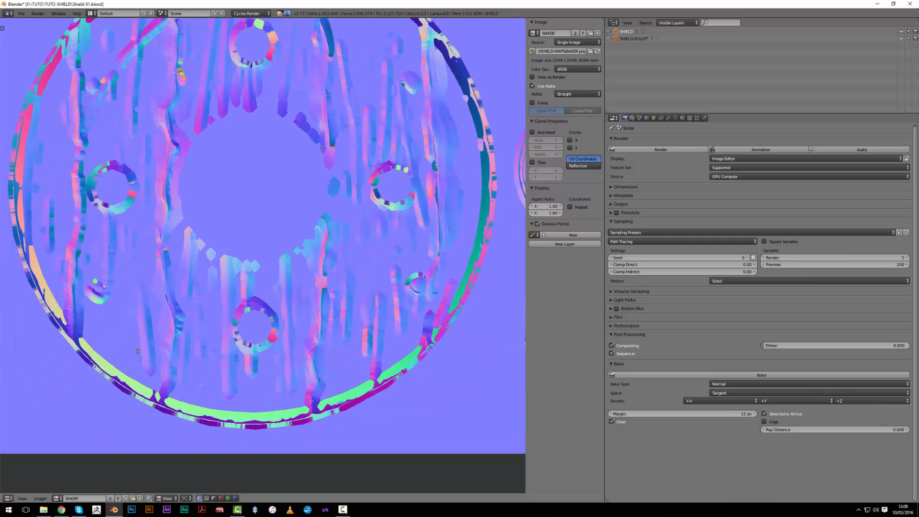
scroll(202, 332, "down", 3, "ctrl")
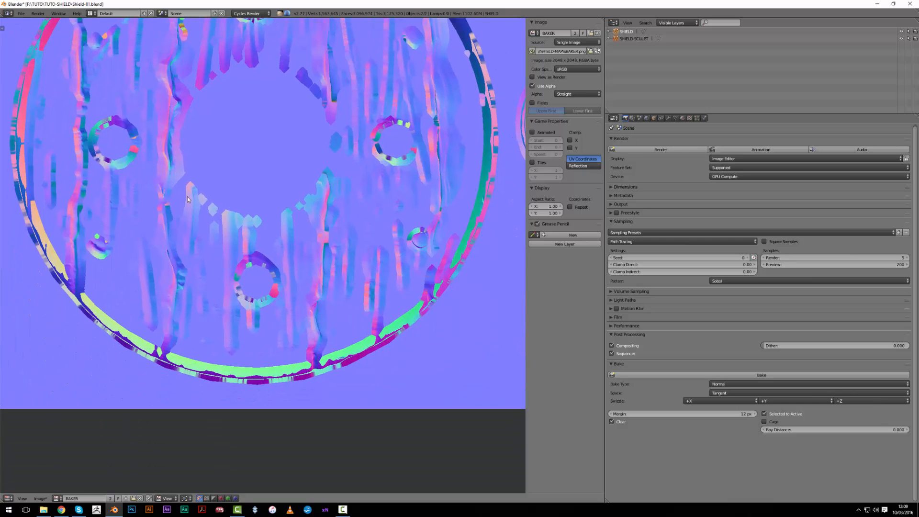
scroll(261, 357, "down", 4, "ctrl")
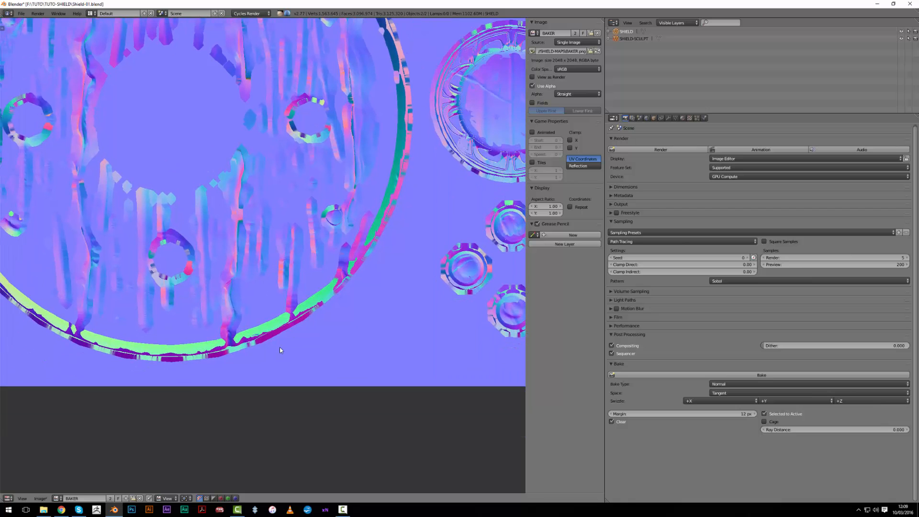
scroll(233, 357, "down", 2)
scroll(233, 357, "down", 2, "ctrl")
scroll(307, 411, "down", 2, "ctrl")
scroll(307, 409, "up", 2)
scroll(289, 344, "down", 2, "ctrl")
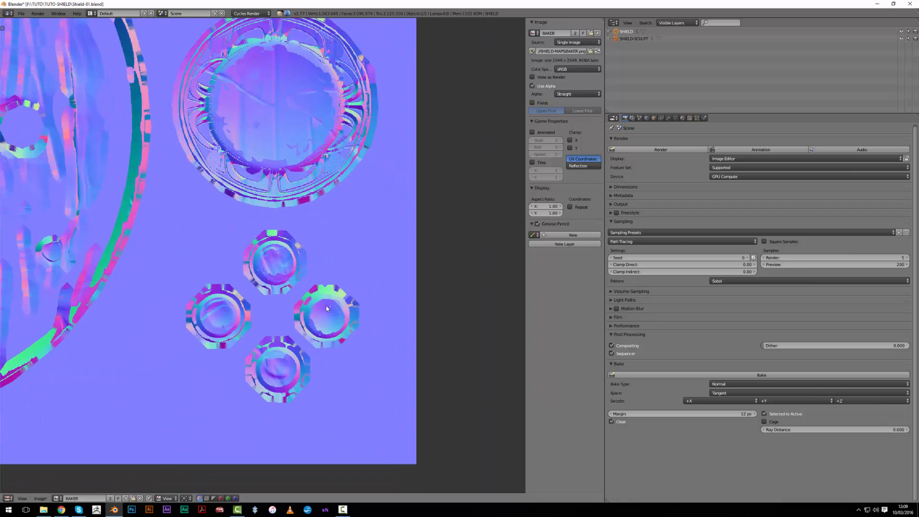
scroll(328, 317, "up", 3)
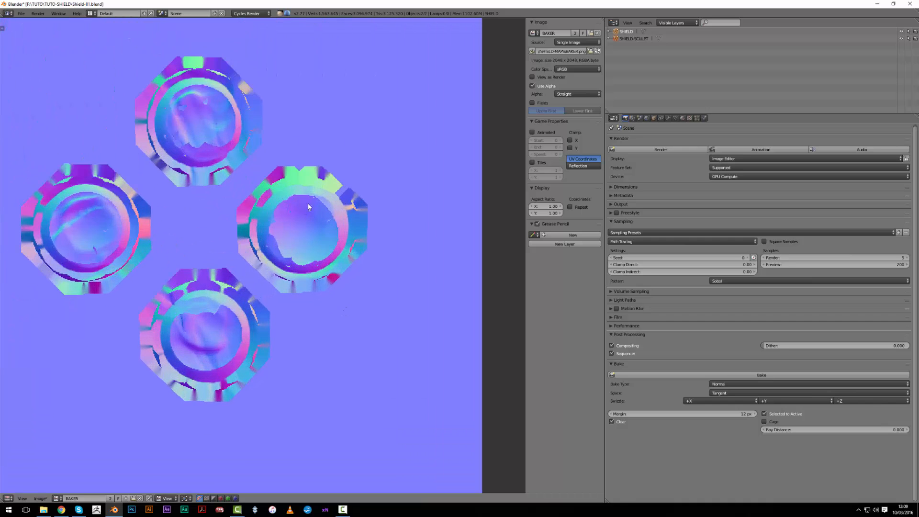
scroll(261, 285, "down", 6)
mouse_move(272, 223)
middle_mouse_down()
mouse_move(438, 357)
mouse_move(369, 335)
middle_mouse_up()
scroll(360, 312, "up", 1)
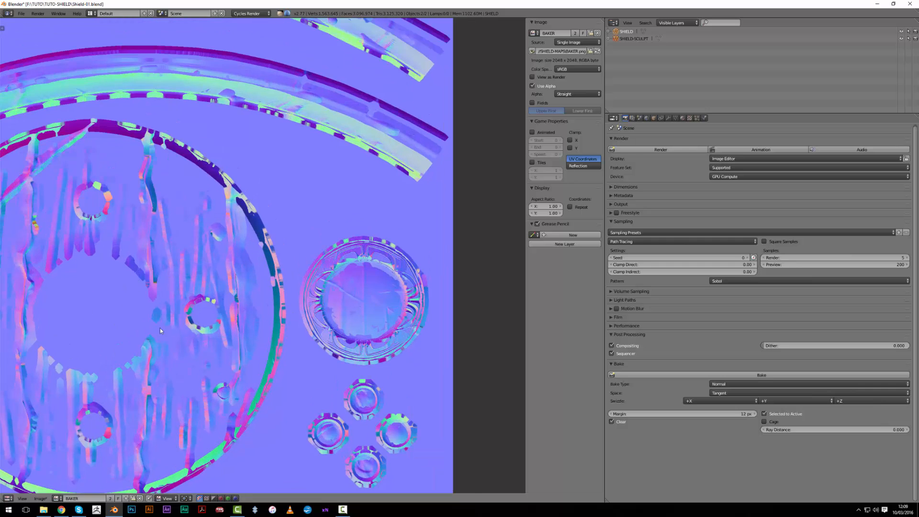
middle_click_drag(262, 268, 311, 331)
middle_click_drag(336, 271, 312, 390)
scroll(302, 384, "up", 2)
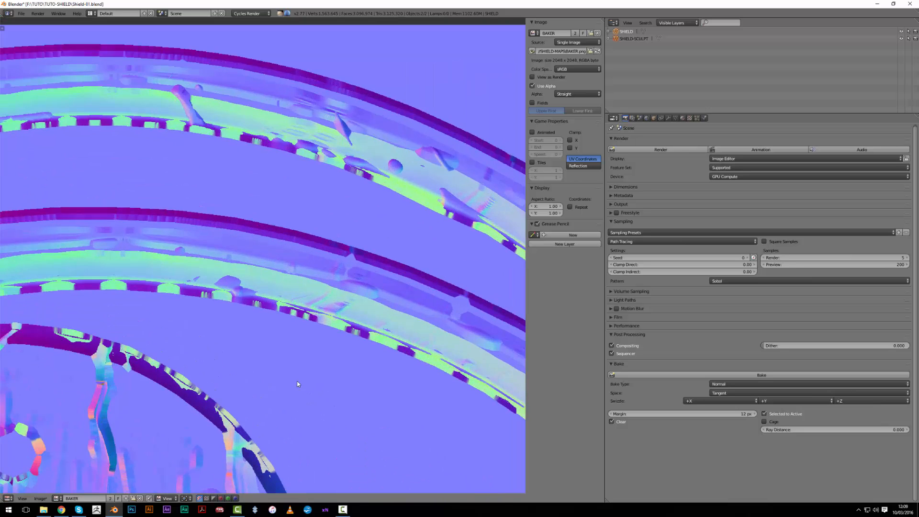
scroll(493, 365, "down", 2)
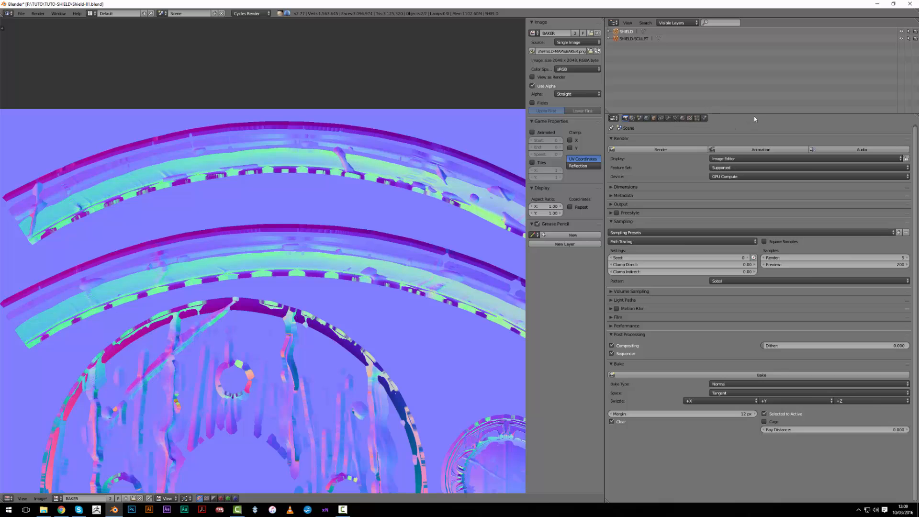
Enlarge the right-hand areas and turn the outliner into a 3D view of the shield
left_click_drag(755, 113, 718, 347)
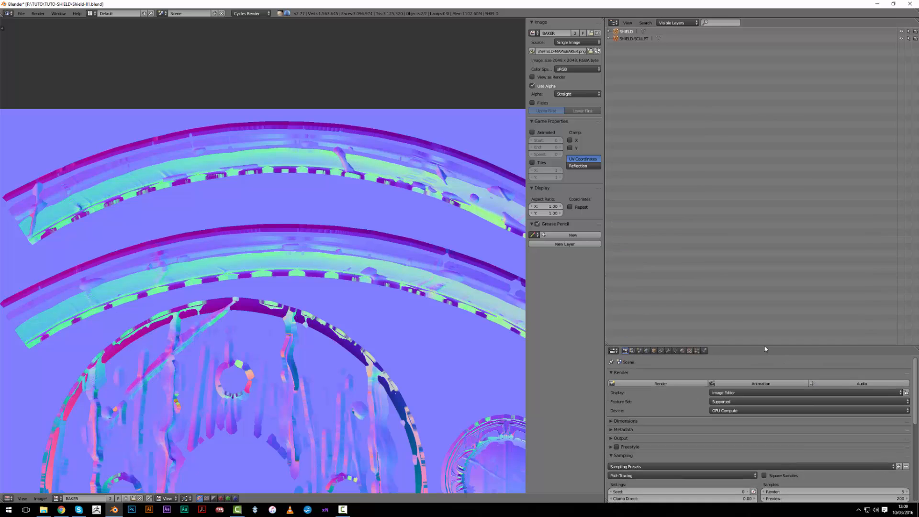
left_click_drag(605, 216, 496, 79)
left_click(505, 24)
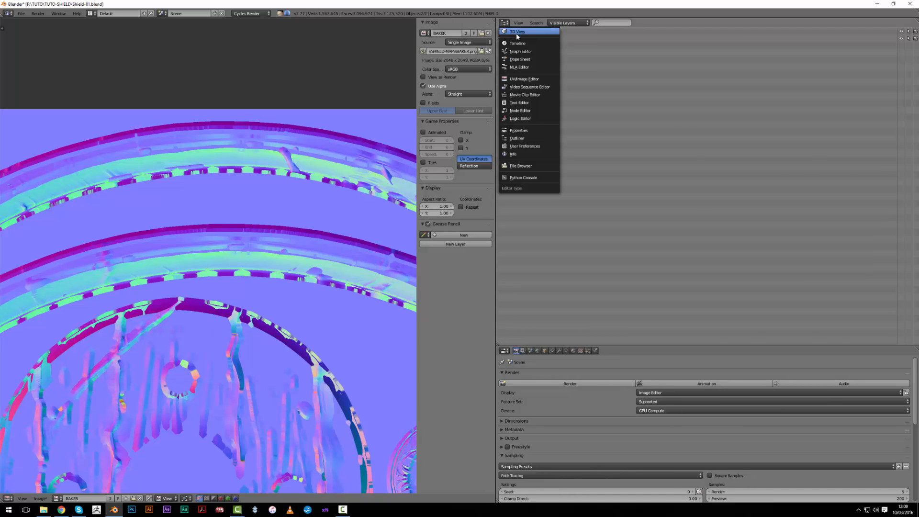
left_click(516, 33)
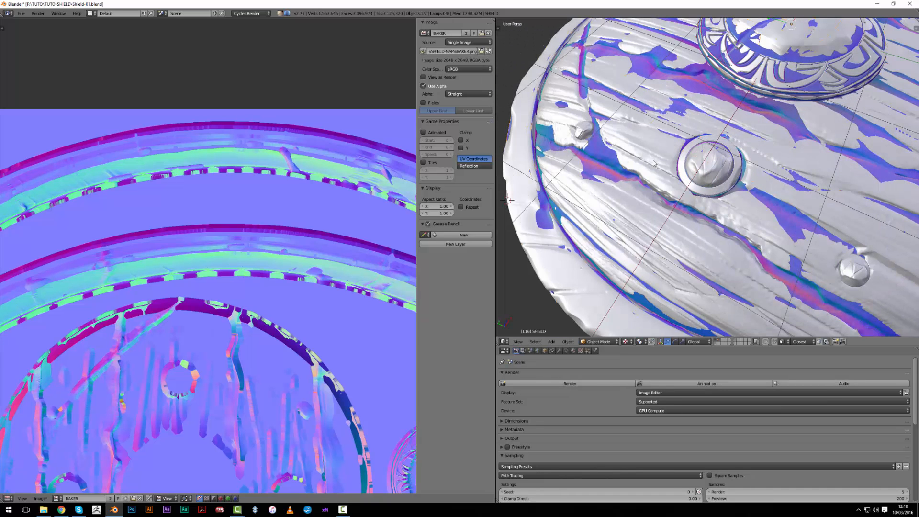
scroll(652, 167, "down", 3)
scroll(653, 175, "up", 2)
Orbit around the shield and its bosses to inspect the baked normal map, then give the render settings more room
middle_click_drag(670, 167, 708, 136)
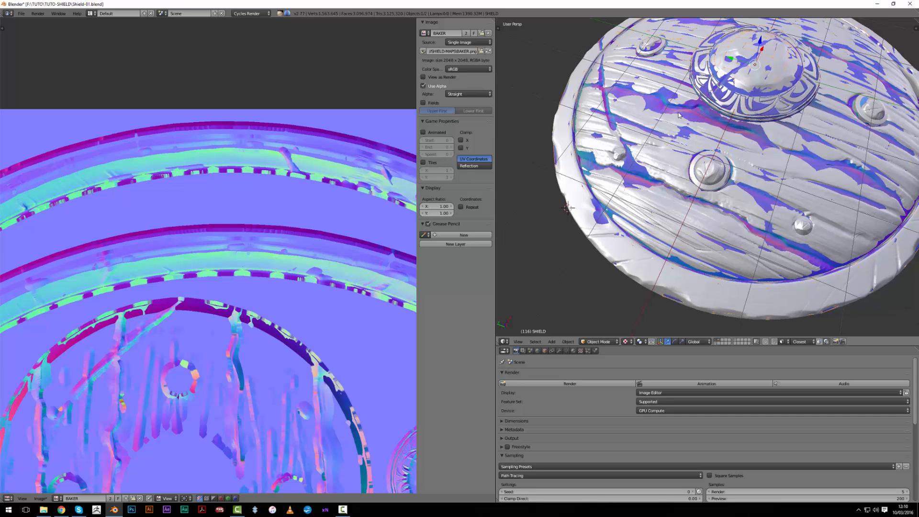
middle_click_drag(671, 112, 661, 106)
key("Tab")
key("Tab")
mouse_move(762, 207)
middle_mouse_down()
mouse_move(764, 164)
mouse_move(712, 193)
middle_mouse_up()
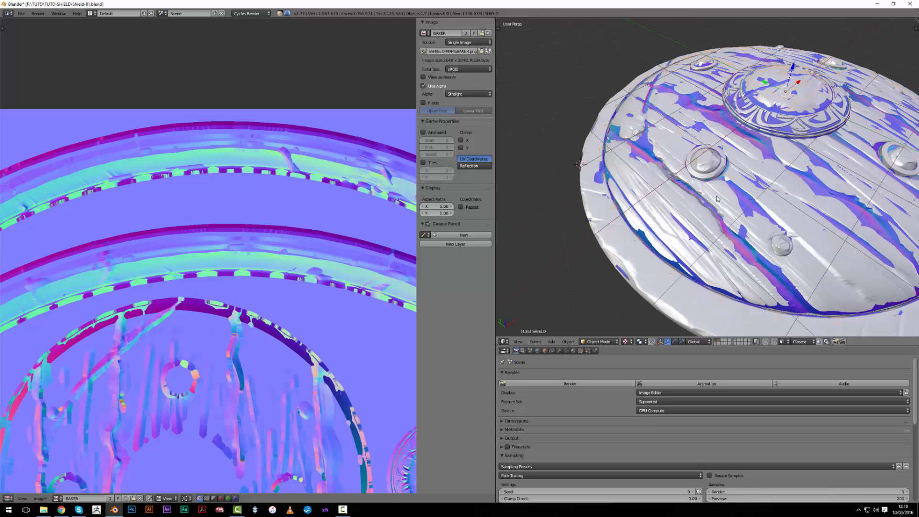
scroll(730, 253, "down", 4)
scroll(707, 115, "up", 4)
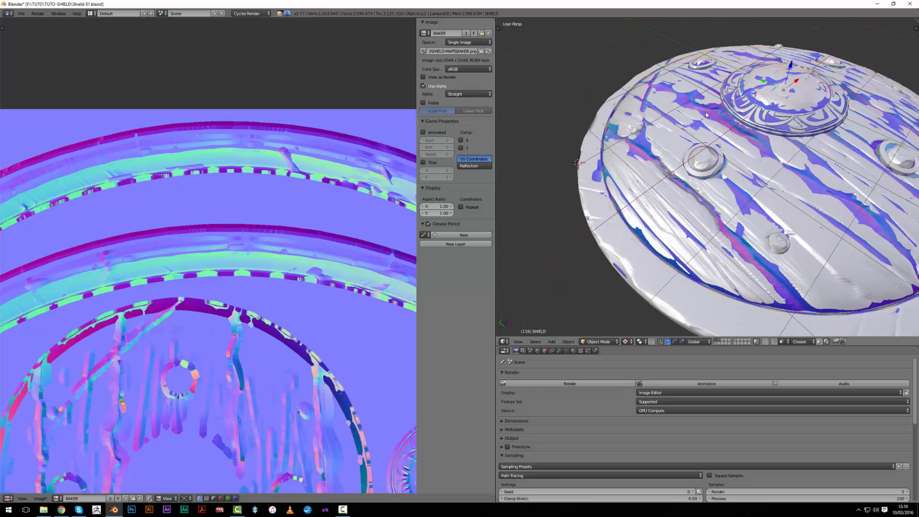
middle_click_drag(689, 119, 702, 126)
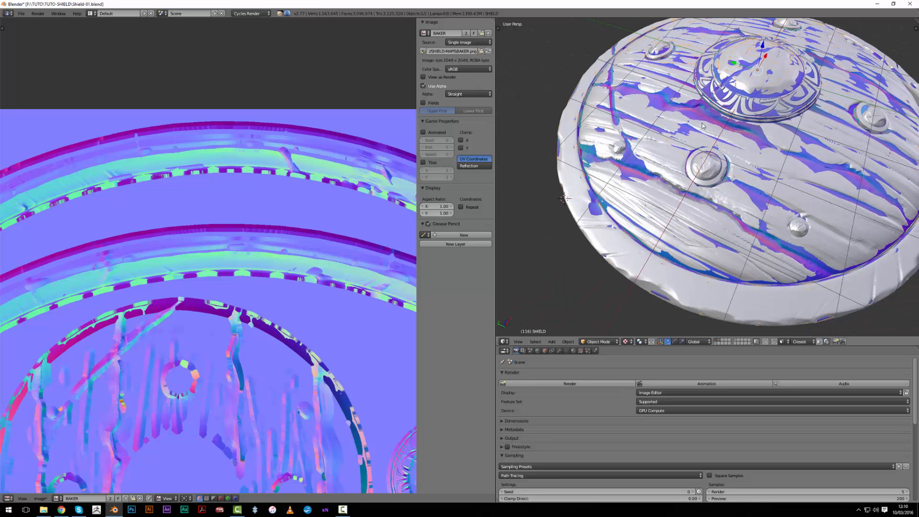
scroll(698, 128, "up", 3)
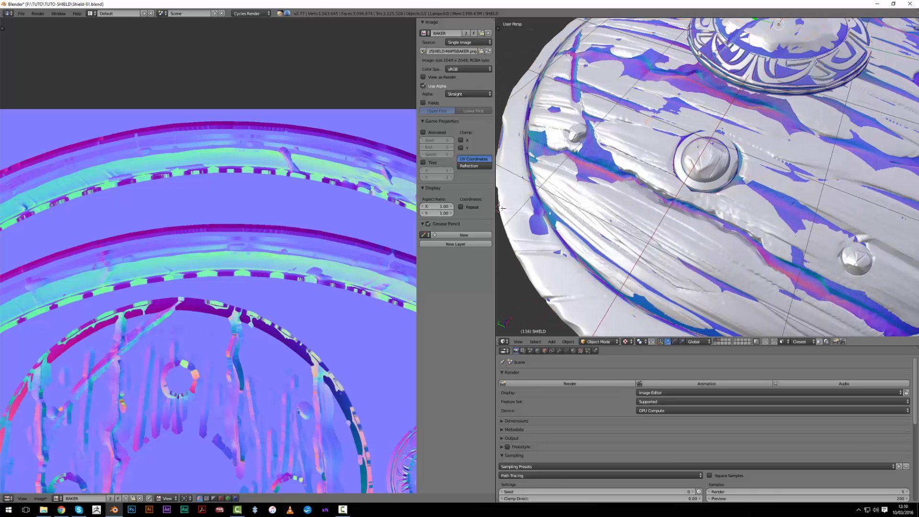
middle_click_drag(644, 134, 747, 112)
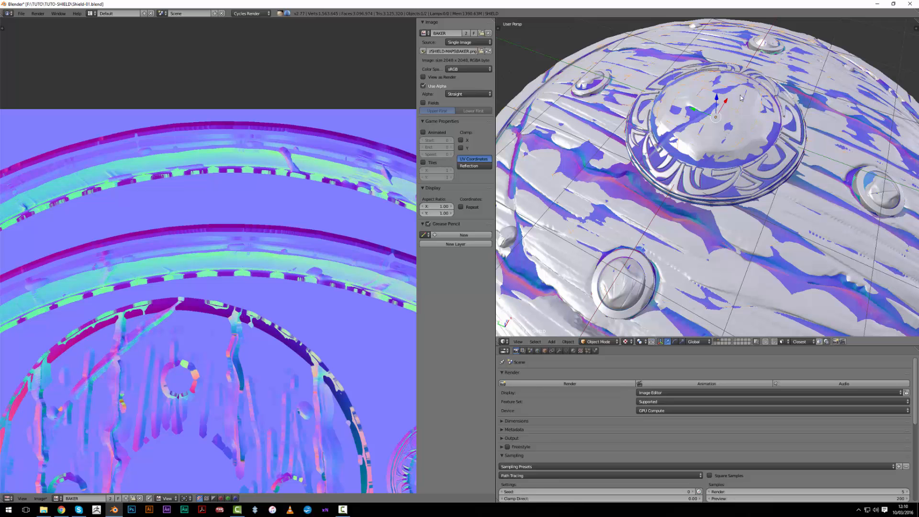
middle_click_drag(179, 373, 311, 230)
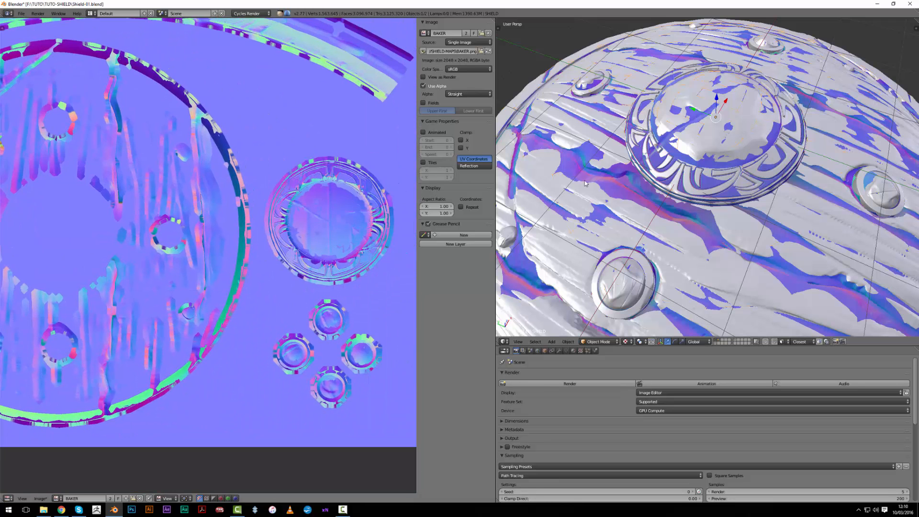
scroll(724, 200, "down", 2)
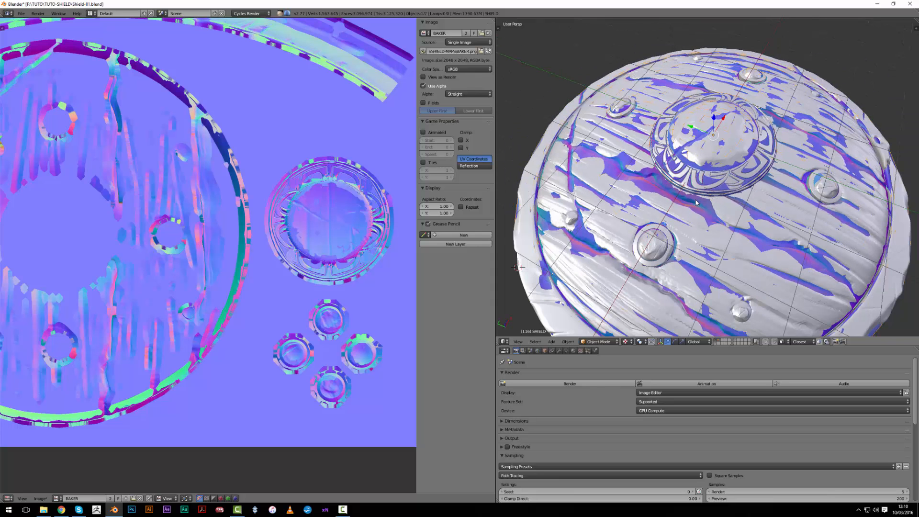
scroll(695, 203, "up", 3)
scroll(691, 211, "up", 2)
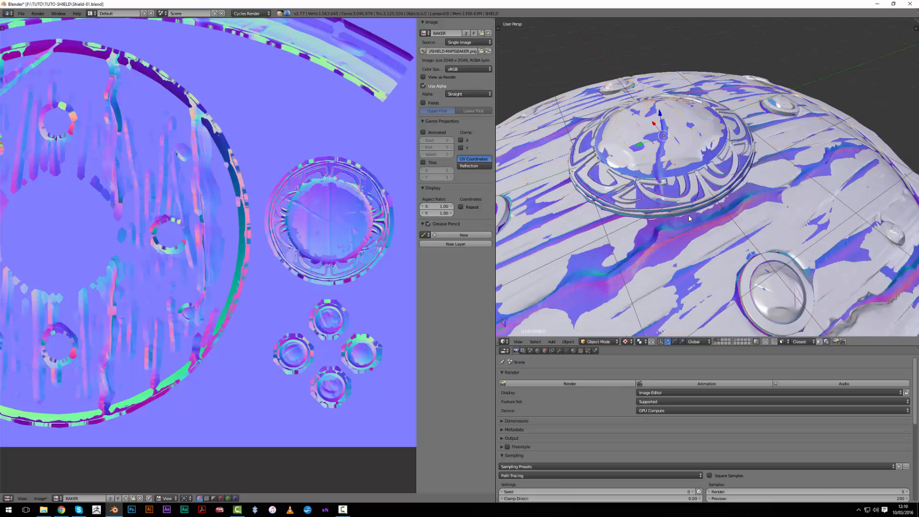
middle_click_drag(684, 220, 717, 232)
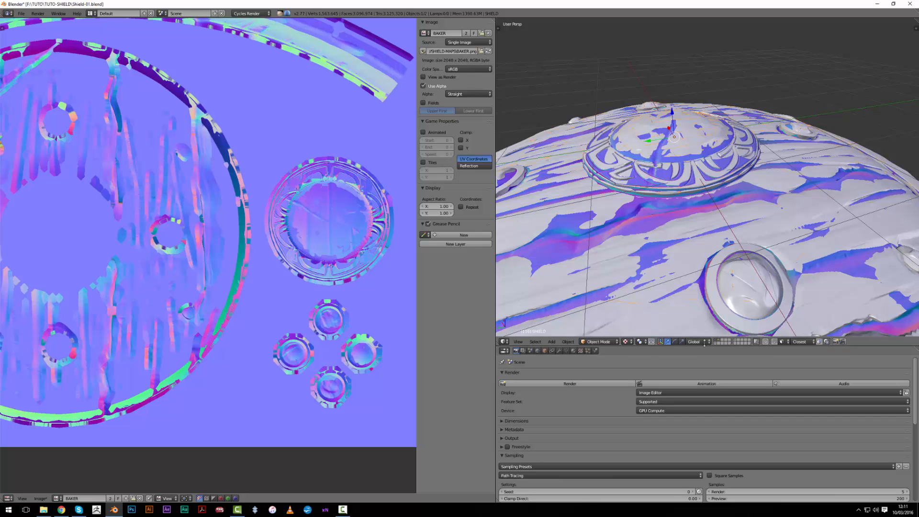
left_click_drag(701, 347, 701, 193)
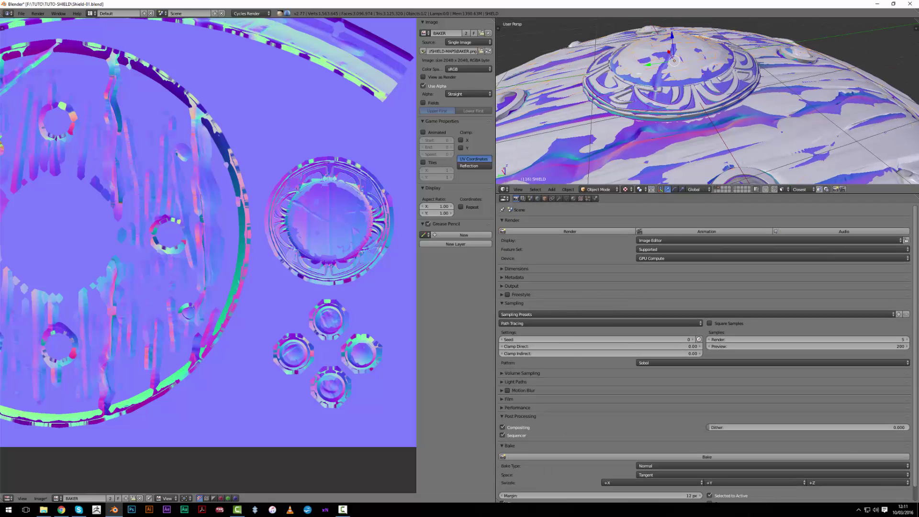
Turn the image editor into a 3D view and put the shield into edit mode
left_click(9, 498)
left_click(20, 490)
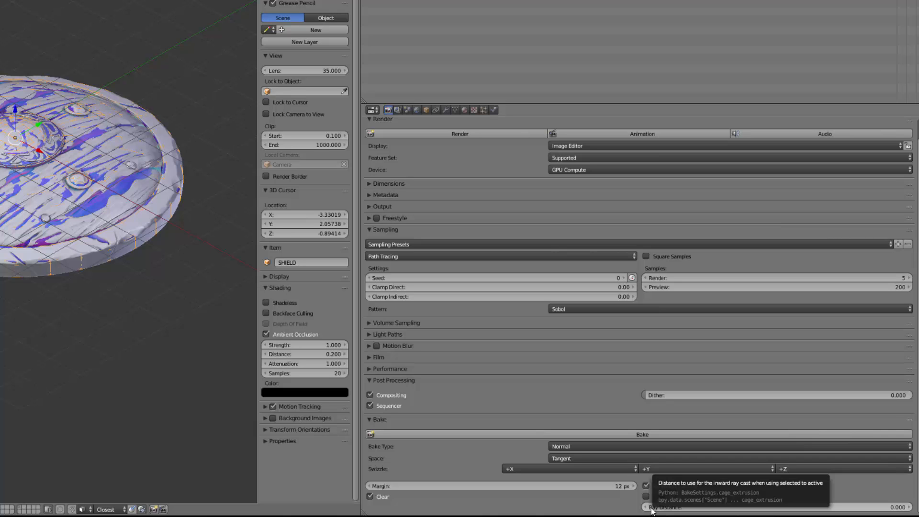
scroll(150, 379, "up", 2)
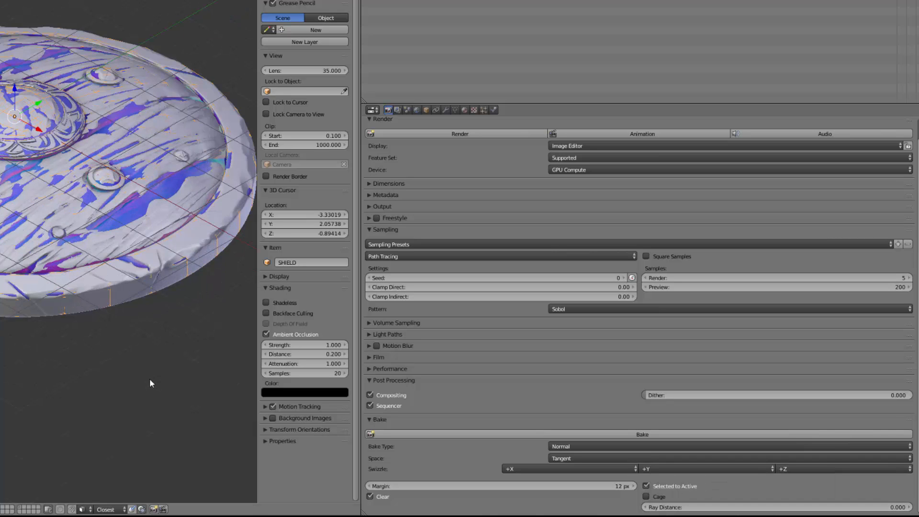
scroll(152, 379, "up", 2)
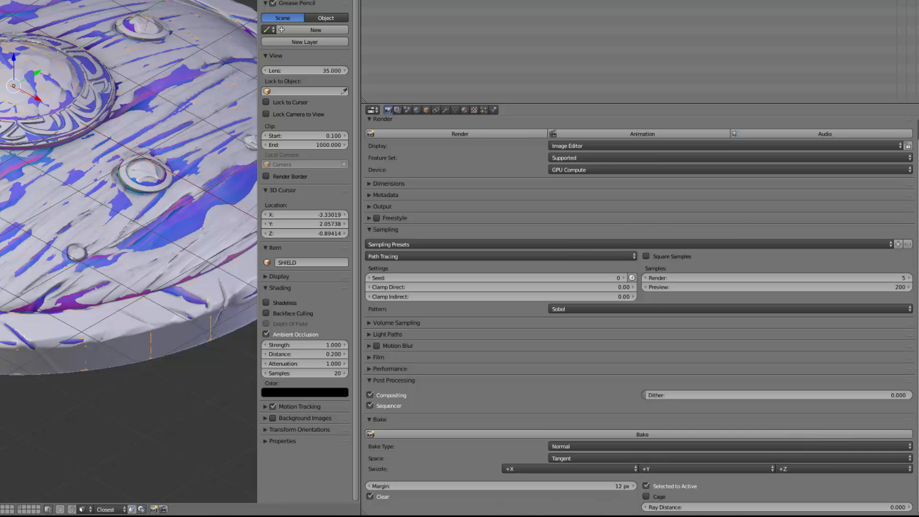
scroll(98, 329, "up", 1)
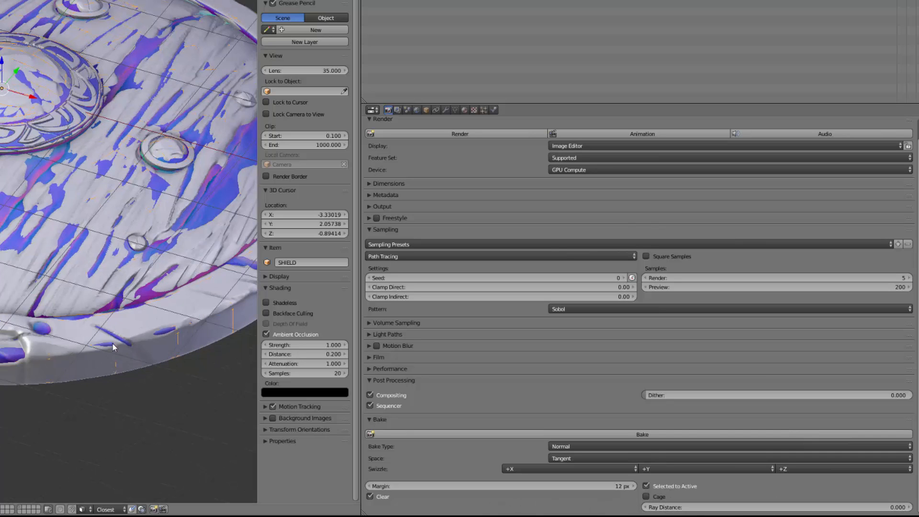
key("Tab")
Orbit to flatter and closer views of the shield's mesh and side boss, toggling edit mode
middle_click_drag(93, 349, 76, 297)
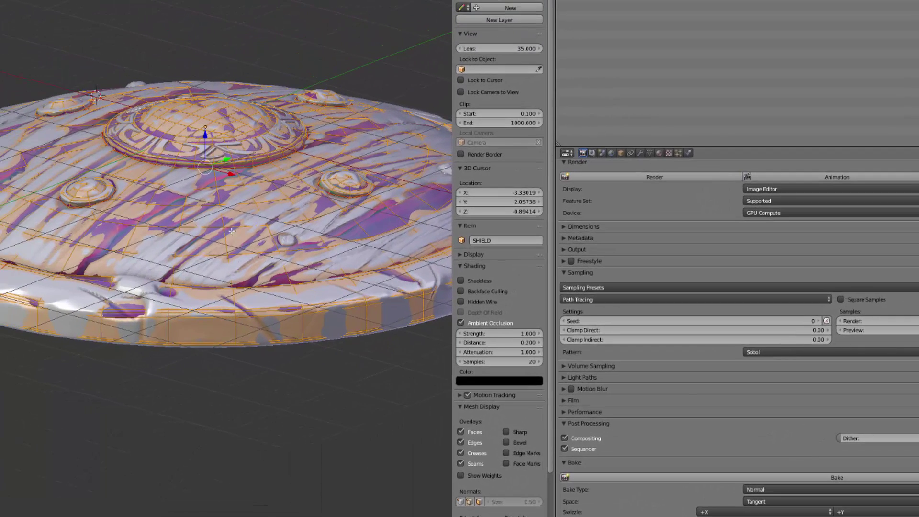
scroll(262, 269, "up", 2)
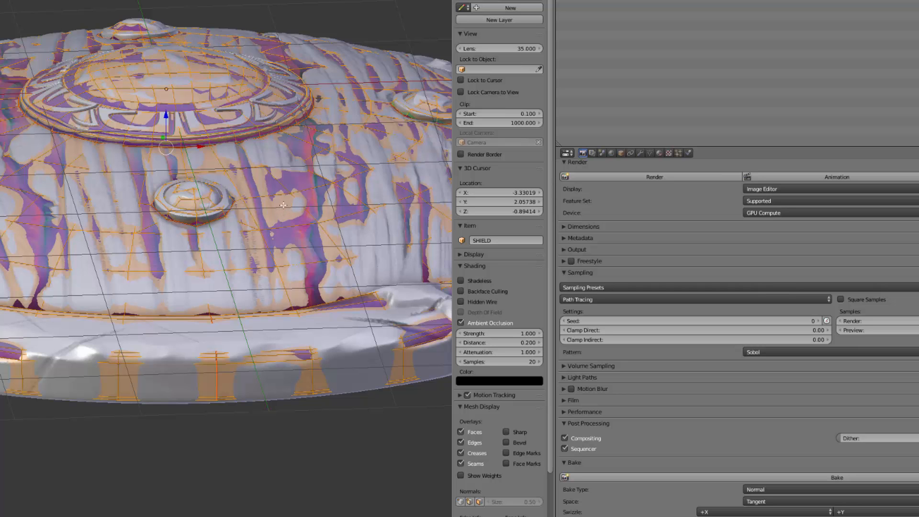
middle_click_drag(287, 203, 369, 154)
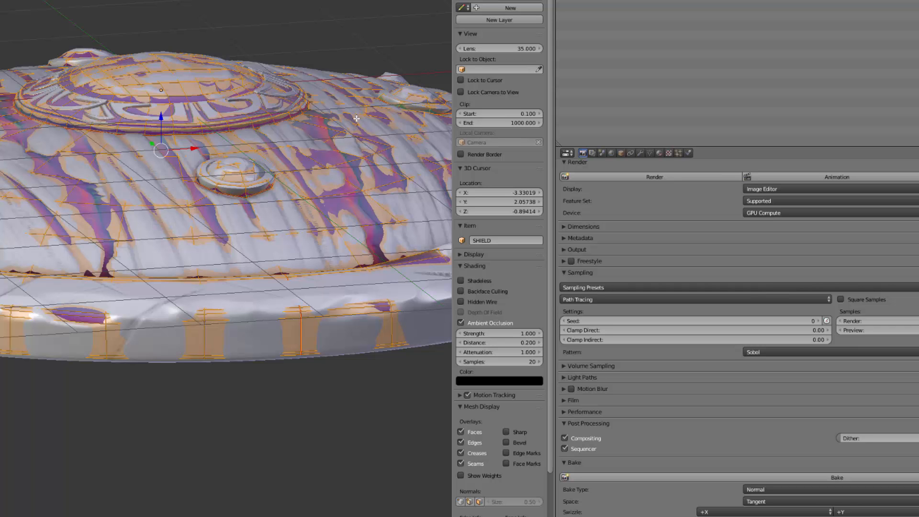
scroll(218, 297, "up", 3)
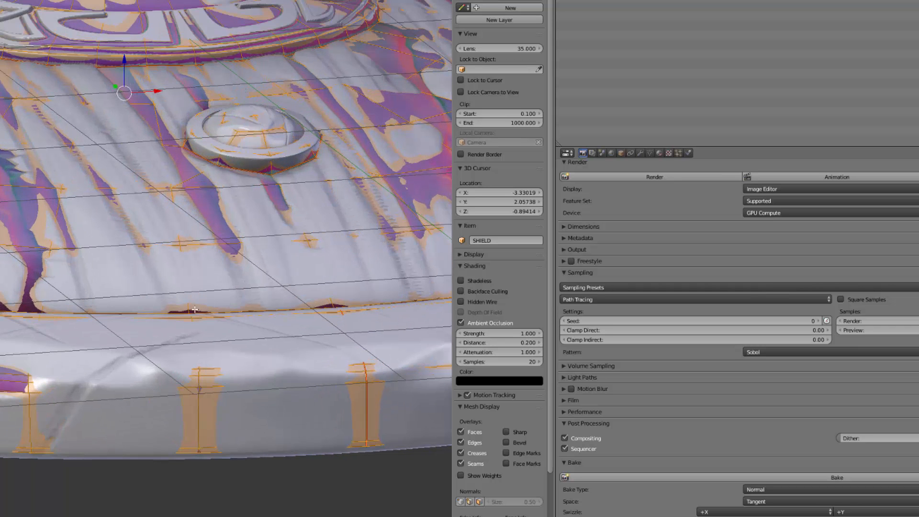
middle_click_drag(190, 310, 209, 162)
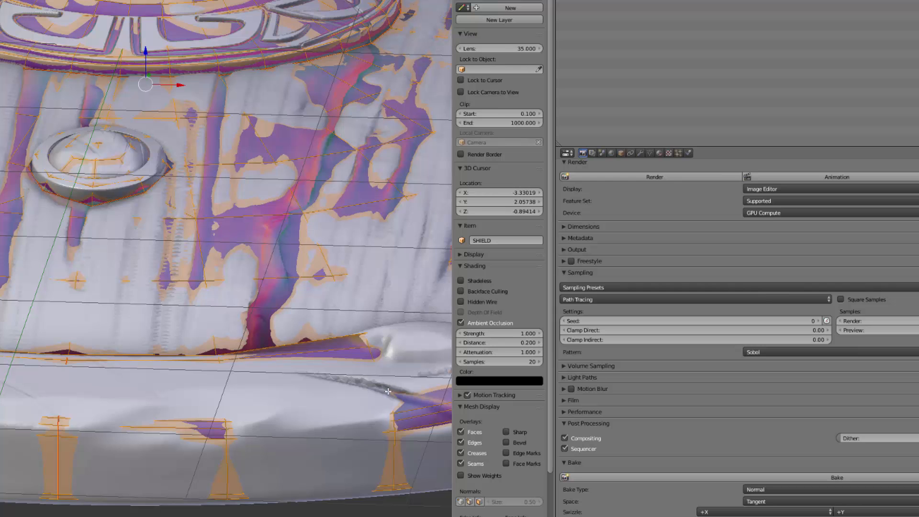
scroll(230, 129, "down", 2)
scroll(248, 169, "down", 1)
key("Tab")
key("Tab")
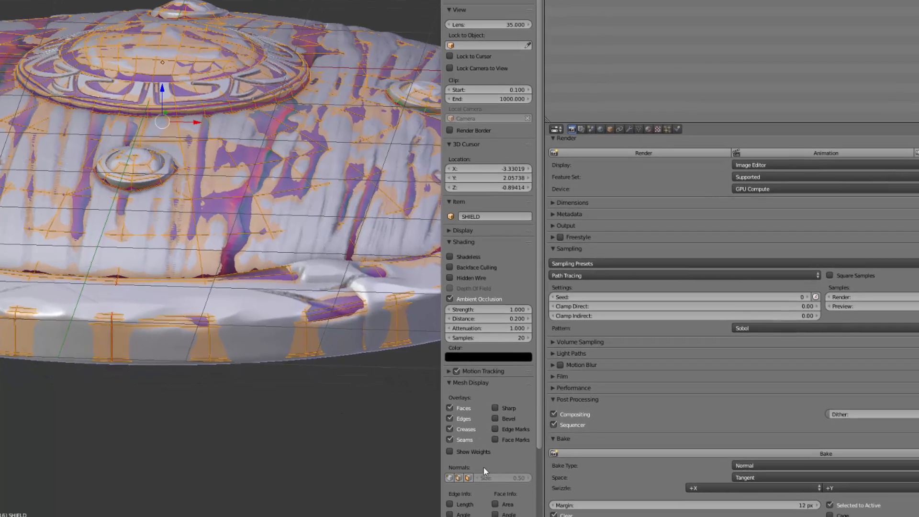
scroll(532, 432, "down", 2)
scroll(531, 460, "down", 3)
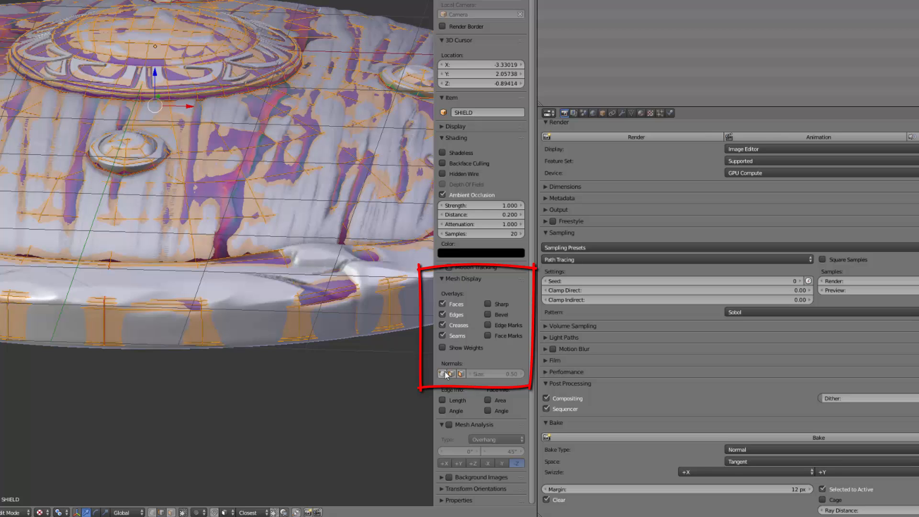
Display the mesh face normals on the shield and shorten them to 0.09
left_click(462, 374)
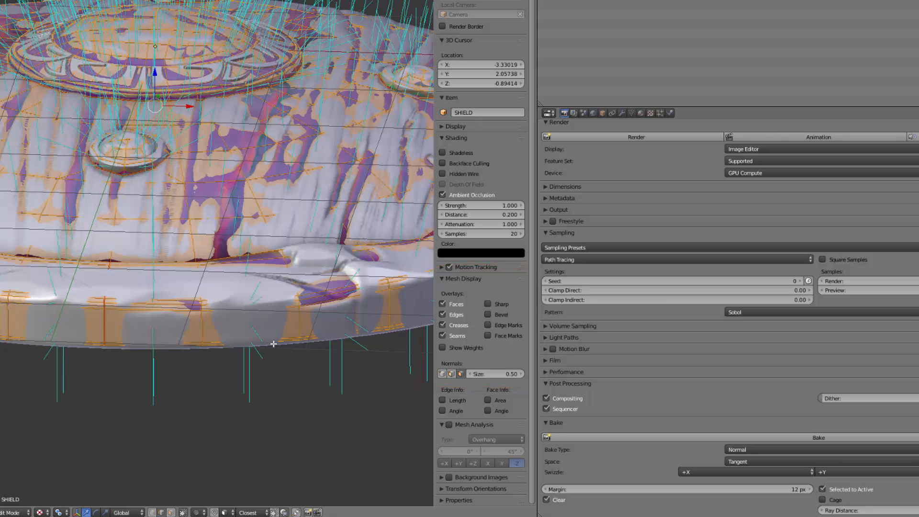
scroll(272, 347, "down", 3)
middle_click_drag(330, 337, 407, 99)
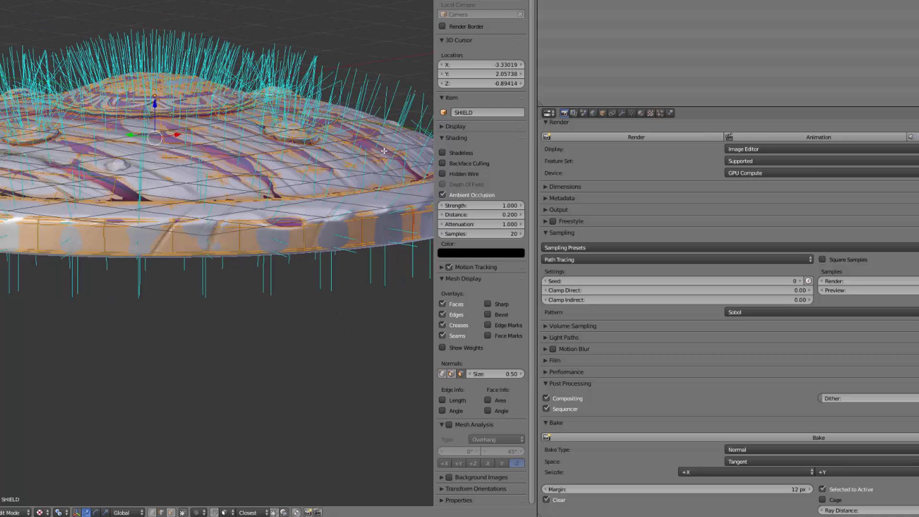
mouse_move(353, 142)
middle_mouse_down()
mouse_move(238, 229)
mouse_move(309, 231)
mouse_move(496, 414)
middle_mouse_up()
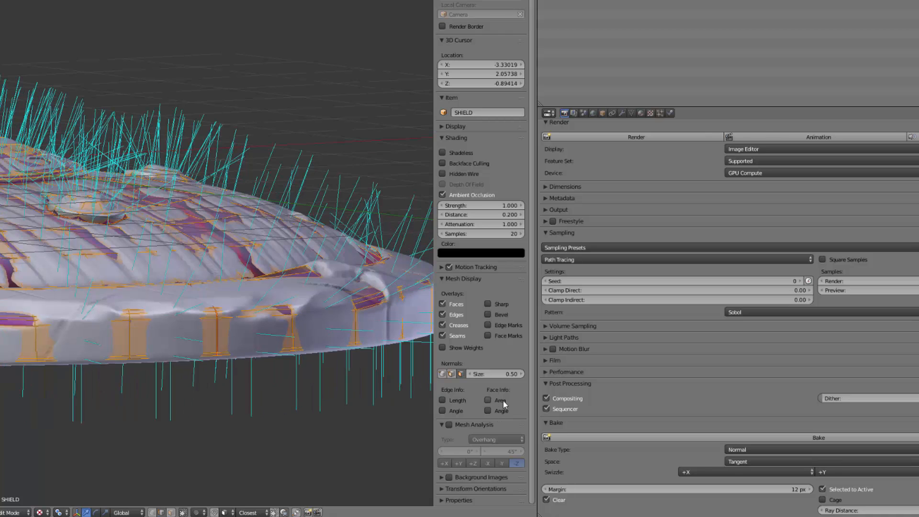
mouse_move(508, 374)
left_mouse_down()
mouse_move(474, 374)
mouse_move(496, 375)
left_mouse_up()
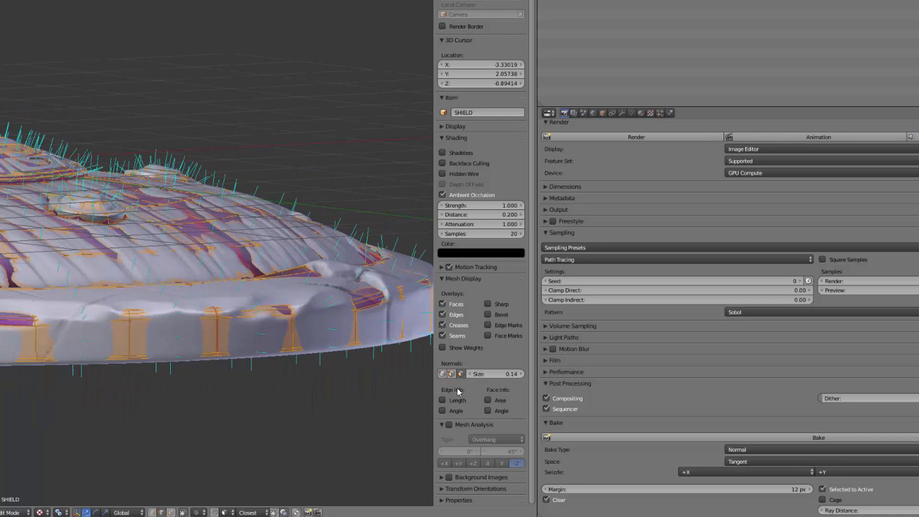
scroll(254, 250, "up", 1)
scroll(254, 249, "up", 2)
scroll(254, 250, "up", 2)
Reduce the normals size to 0.06 and orbit to inspect the surface from several angles
middle_click_drag(198, 257, 494, 370)
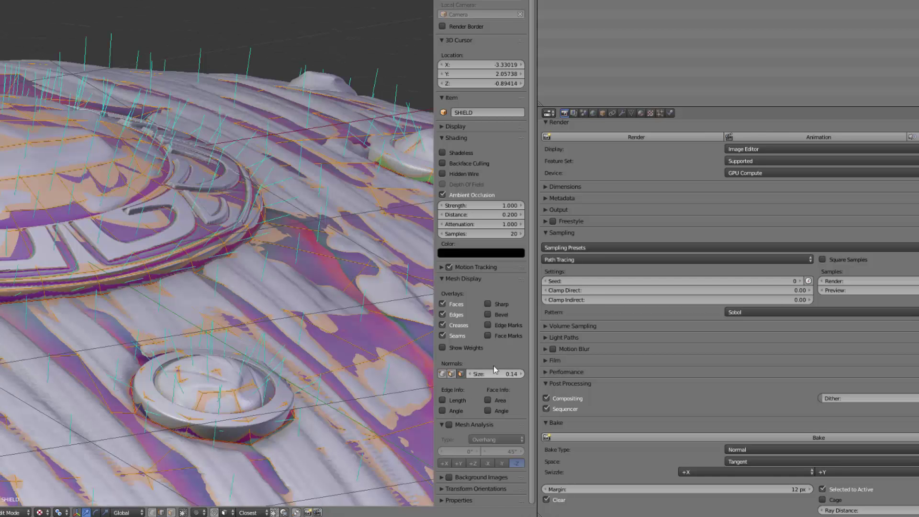
left_click(495, 369)
type("0.06")
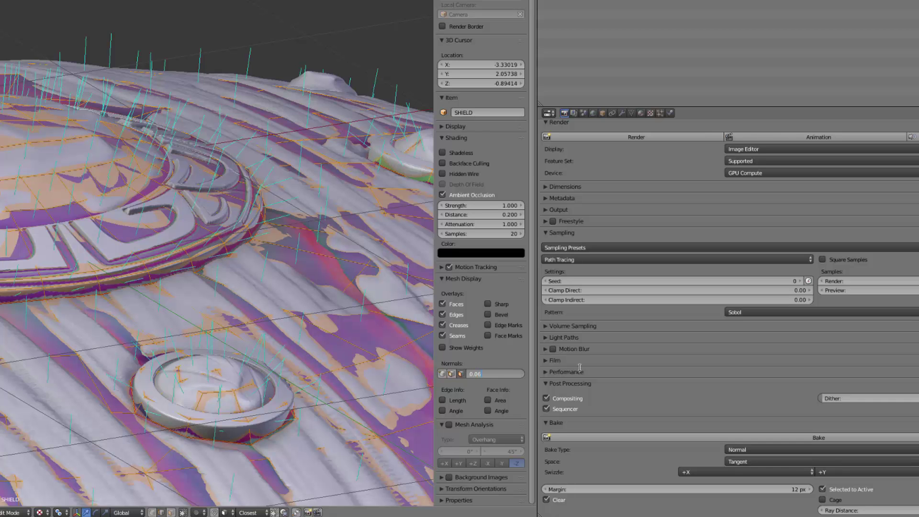
key("Return")
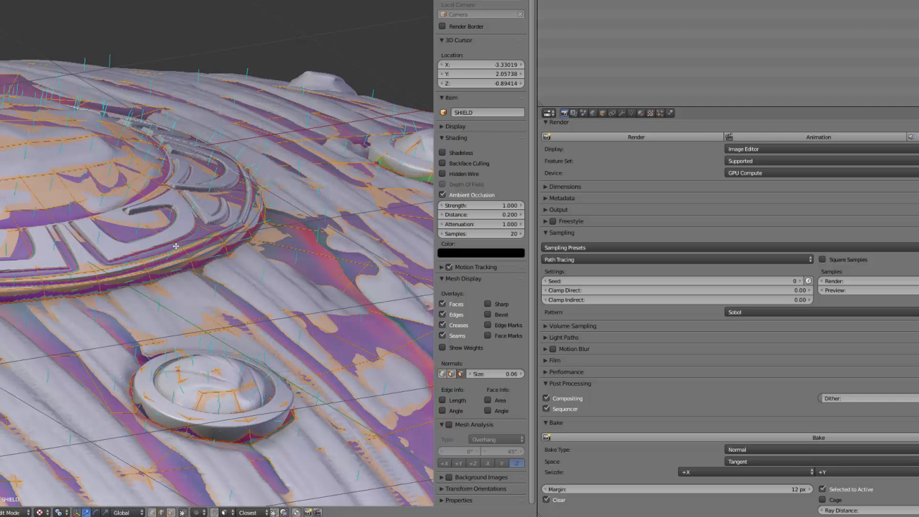
middle_click_drag(176, 254, 189, 286)
mouse_move(249, 361)
middle_mouse_down()
mouse_move(186, 403)
mouse_move(335, 378)
mouse_move(254, 380)
mouse_move(249, 372)
mouse_move(341, 202)
mouse_move(379, 204)
middle_mouse_up()
scroll(281, 316, "up", 5)
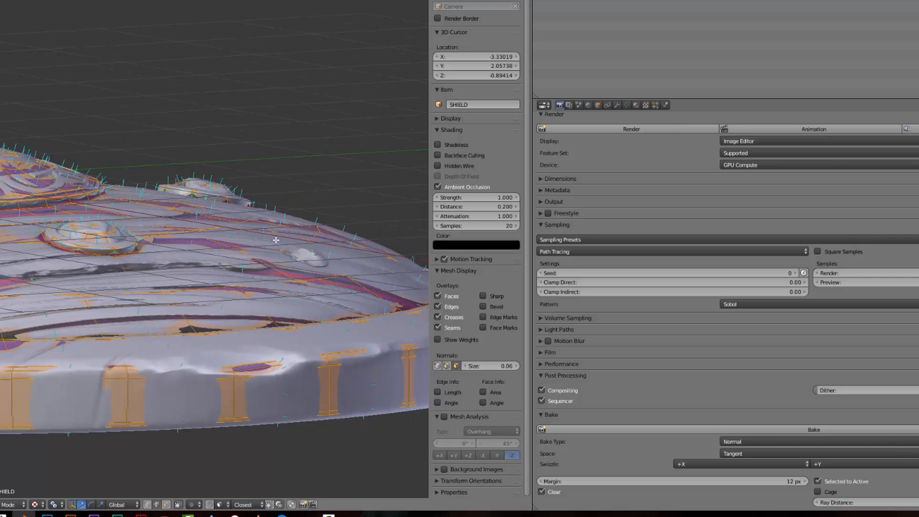
scroll(302, 266, "up", 2)
scroll(296, 281, "up", 2)
scroll(289, 296, "up", 2)
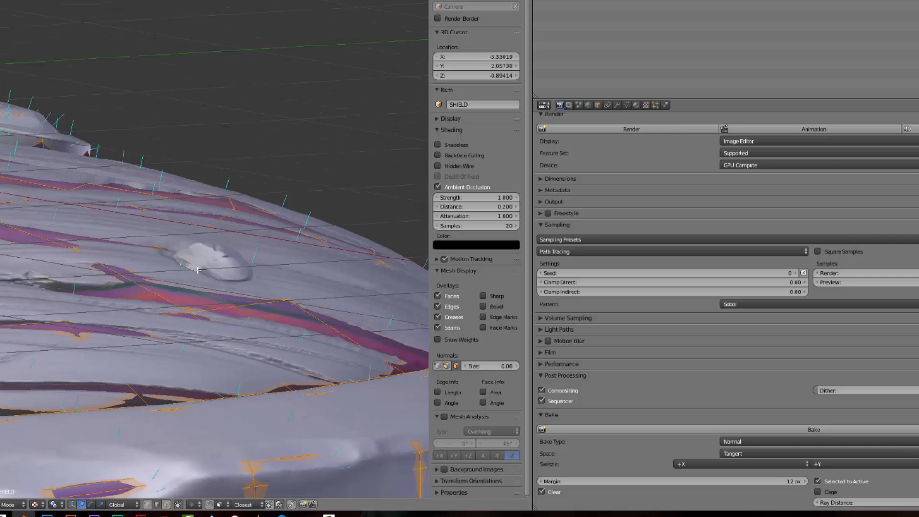
mouse_move(288, 295)
middle_mouse_down()
mouse_move(219, 292)
mouse_move(158, 223)
middle_mouse_up()
scroll(205, 279, "up", 2)
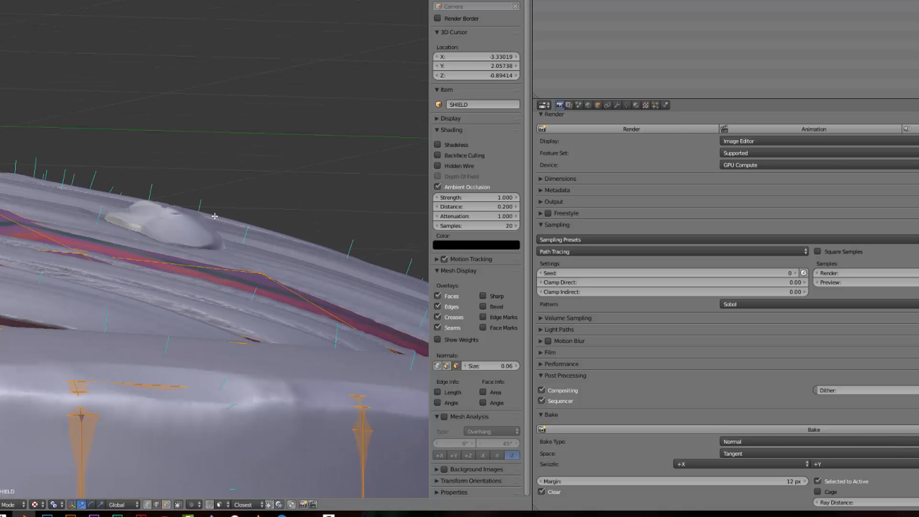
scroll(224, 259, "down", 2)
middle_click_drag(223, 259, 144, 335)
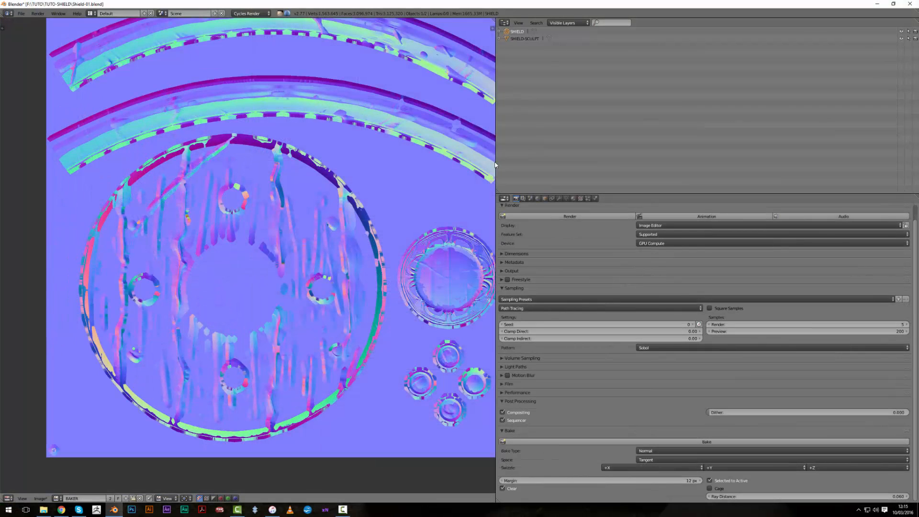
Widen the image editor and launch the normal-map bake at ray distance 0.060
left_click_drag(495, 165, 554, 167)
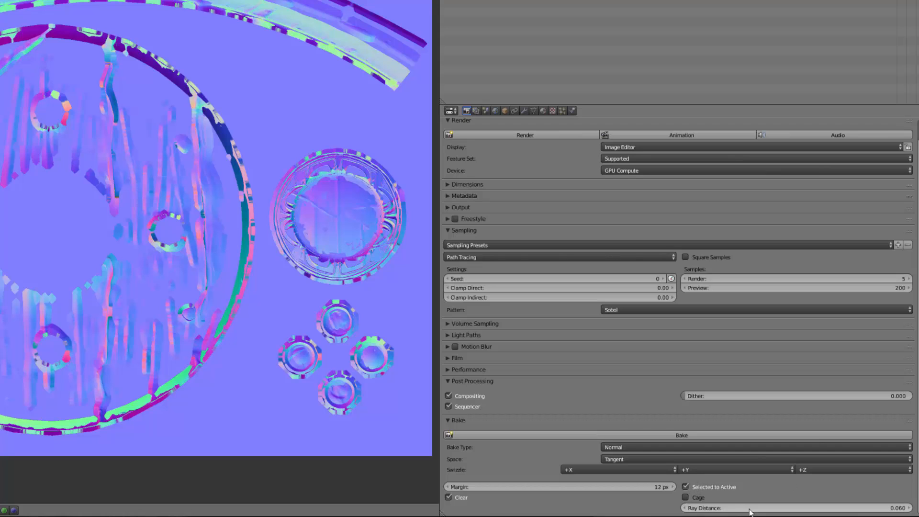
left_click(676, 436)
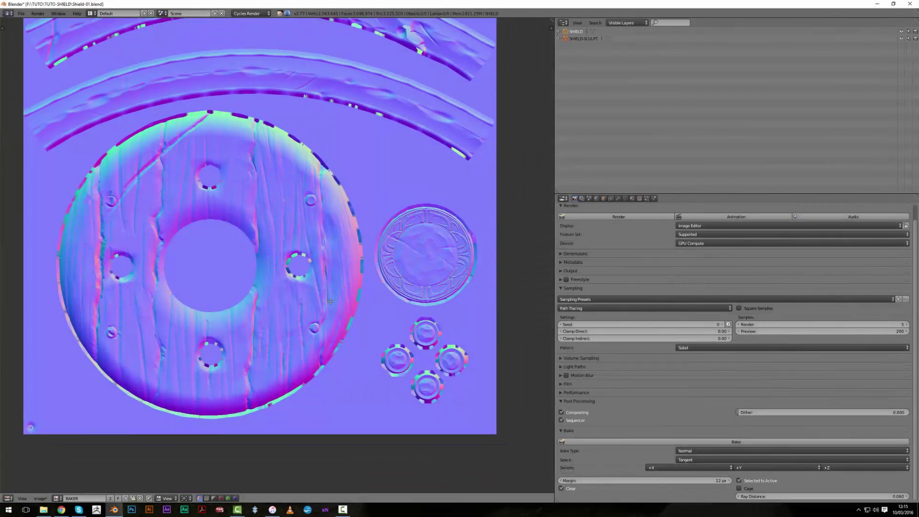
scroll(372, 345, "up", 2)
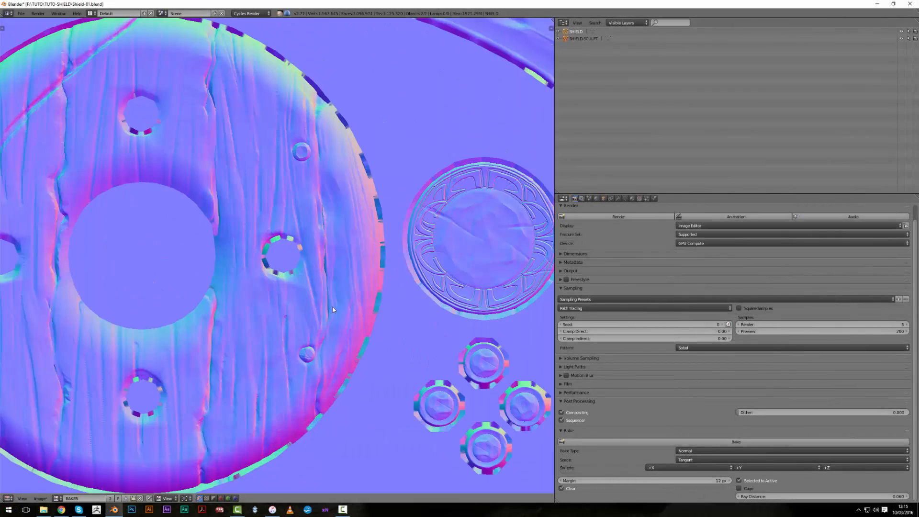
scroll(409, 351, "up", 1)
scroll(409, 350, "down", 1)
scroll(374, 356, "down", 1)
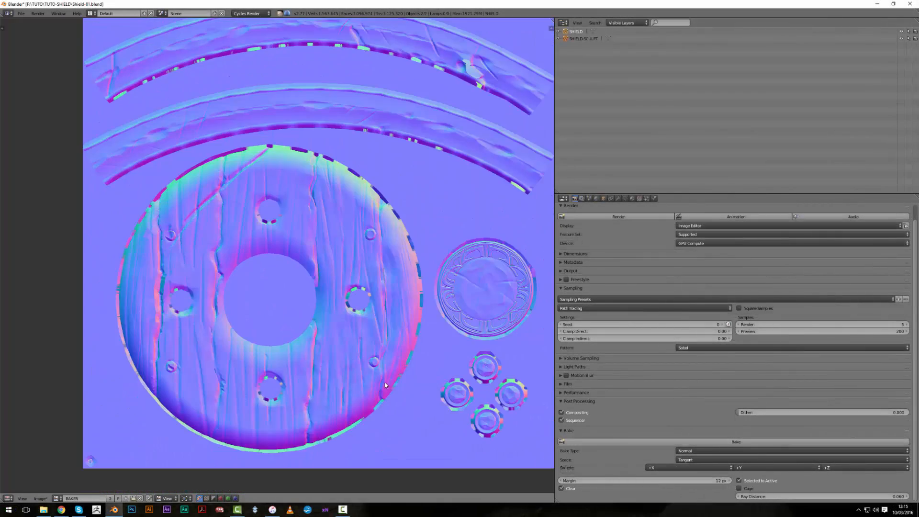
scroll(337, 361, "up", 2)
scroll(292, 136, "up", 1)
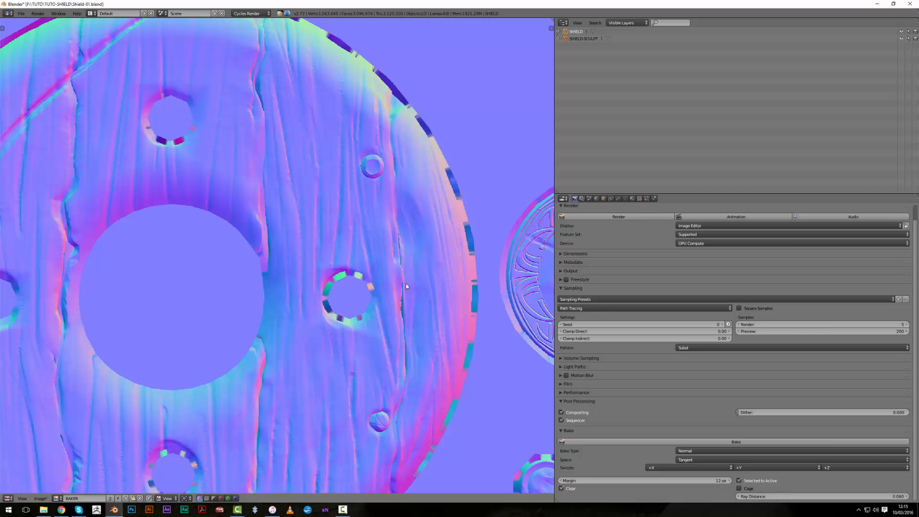
Pan and zoom across the BAKER image to check the octagonal pieces, boss medallion, rim bands and wooden disc
middle_click_drag(409, 308, 405, 140)
scroll(288, 352, "down", 3)
middle_click_drag(238, 338, 187, 328)
scroll(280, 342, "up", 3)
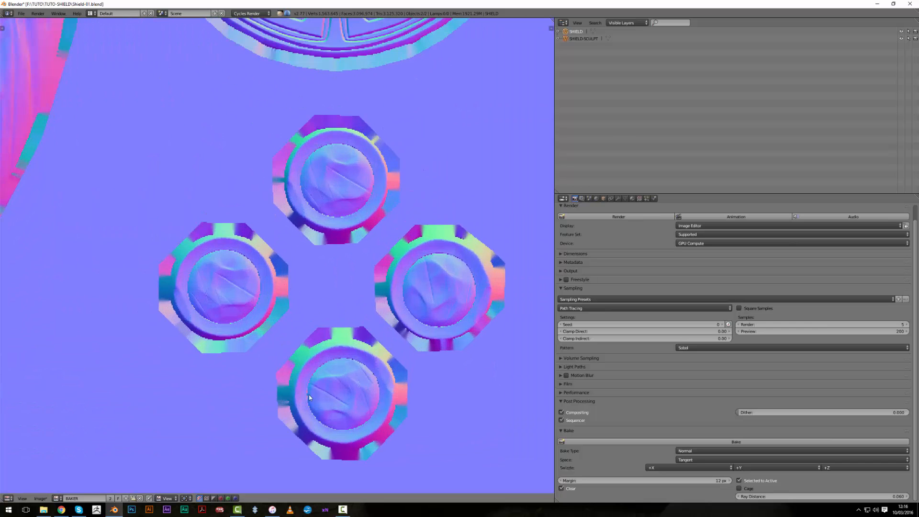
middle_click_drag(248, 271, 292, 396)
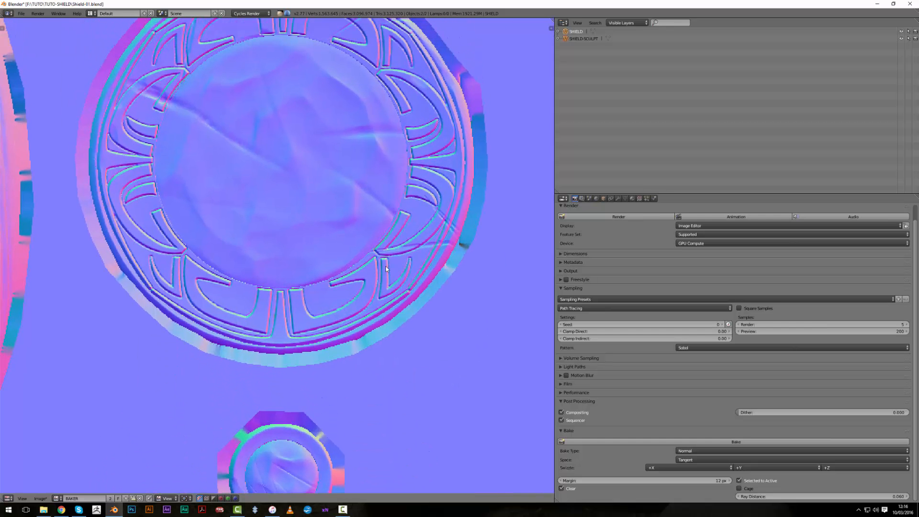
middle_click_drag(395, 125, 438, 196)
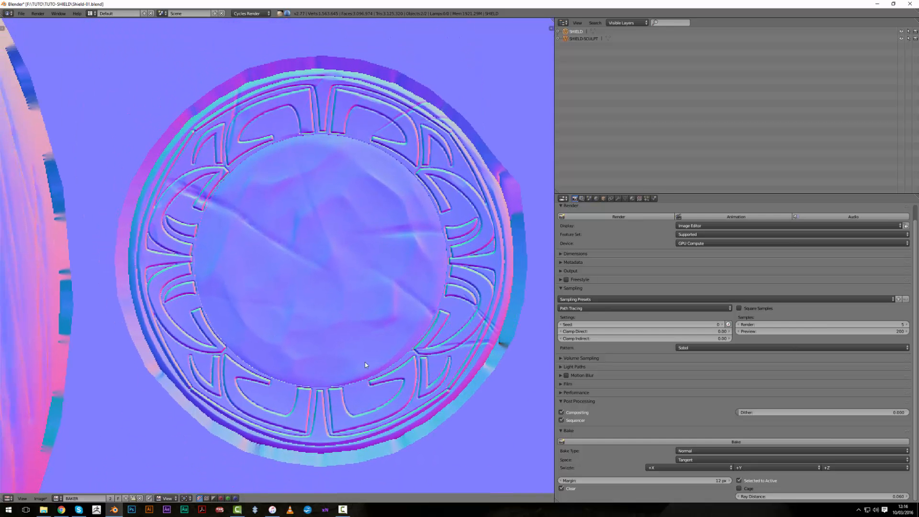
scroll(378, 373, "down", 3)
scroll(263, 279, "up", 6)
middle_click_drag(279, 268, 264, 279)
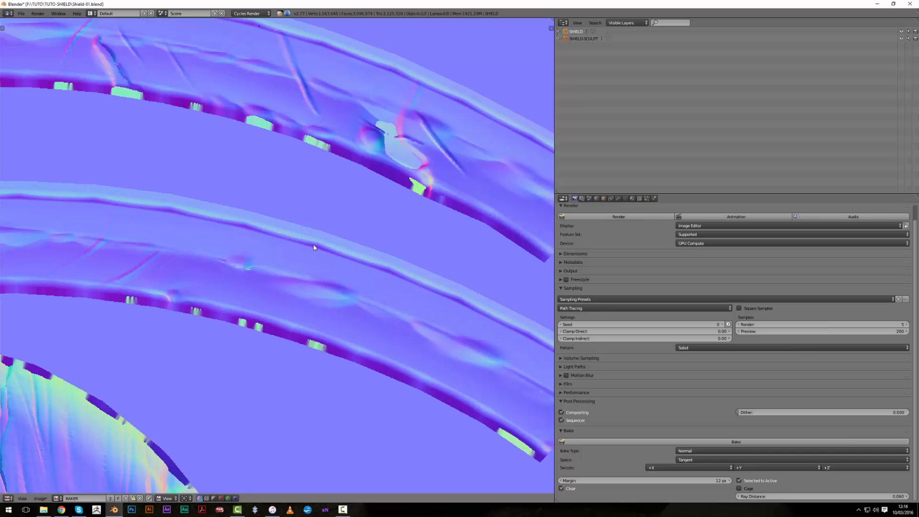
scroll(251, 267, "down", 1)
scroll(382, 184, "down", 2)
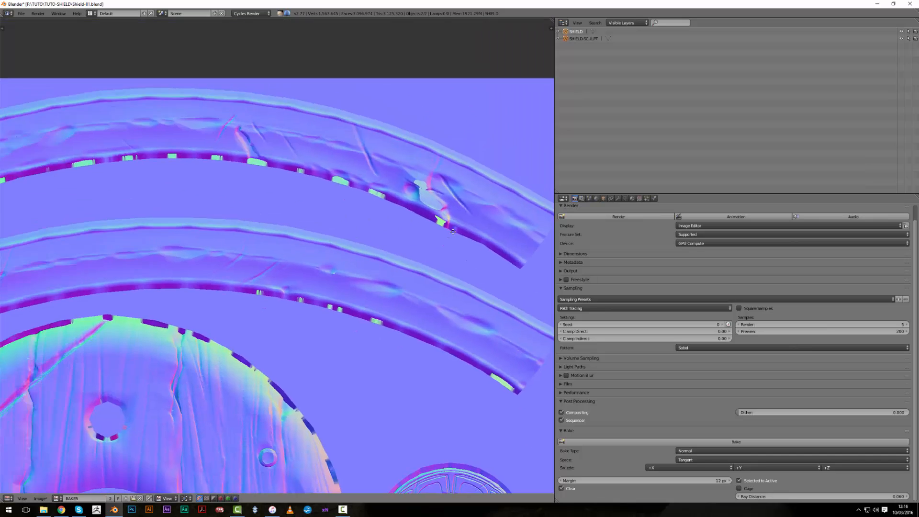
middle_click_drag(382, 185, 225, 256)
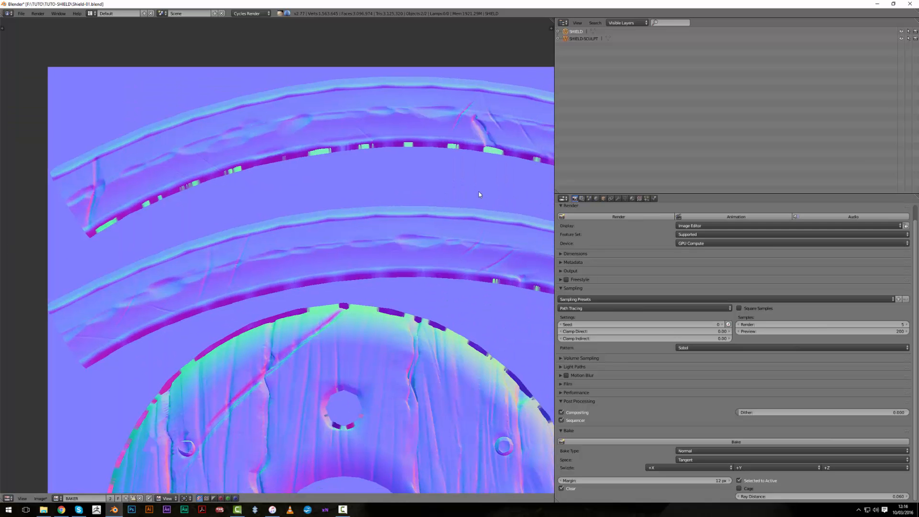
scroll(445, 187, "right", 6)
scroll(402, 185, "right", 1)
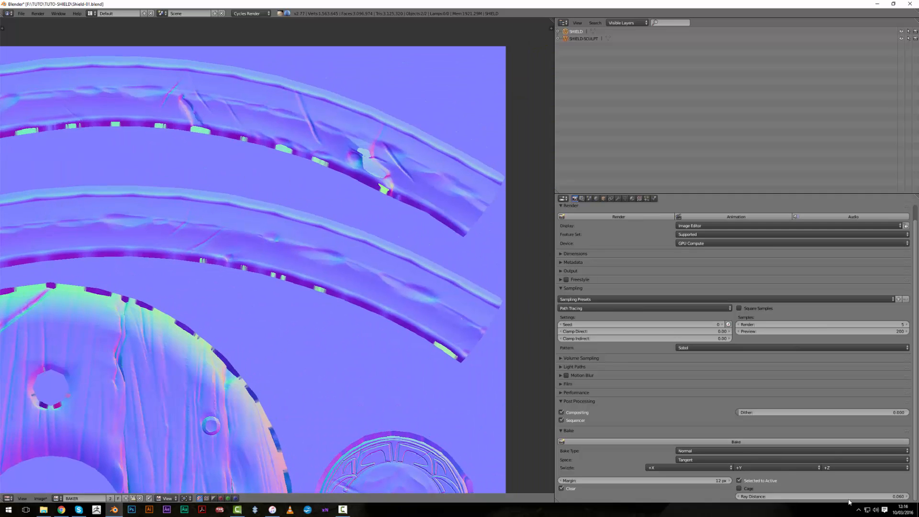
scroll(404, 310, "down", 1)
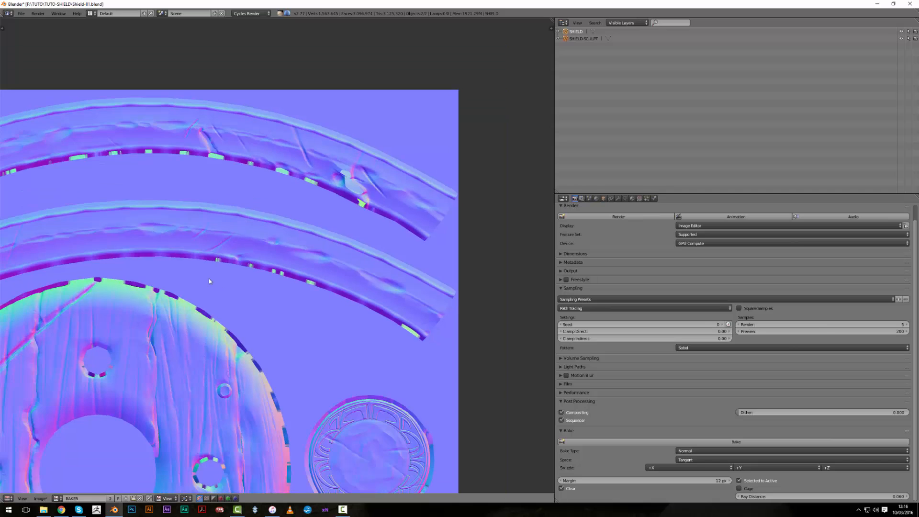
scroll(444, 268, "left", 5)
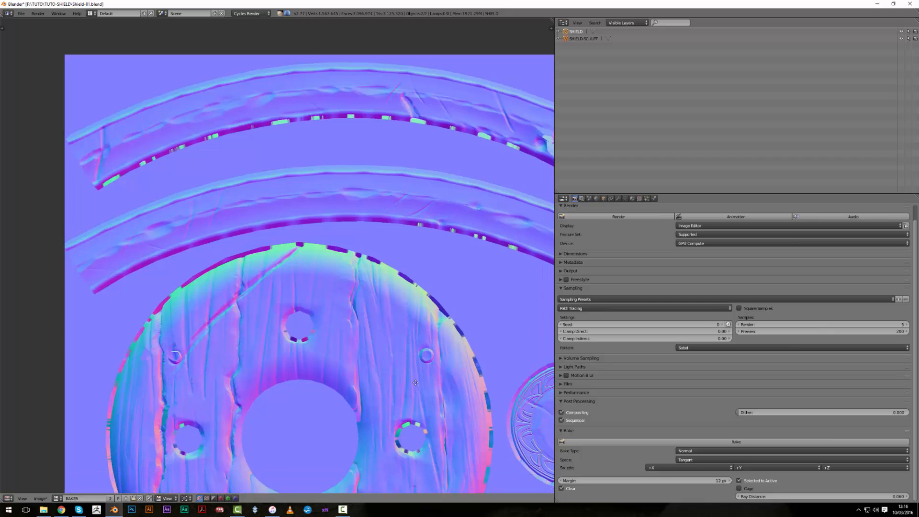
middle_click_drag(435, 413, 96, 392)
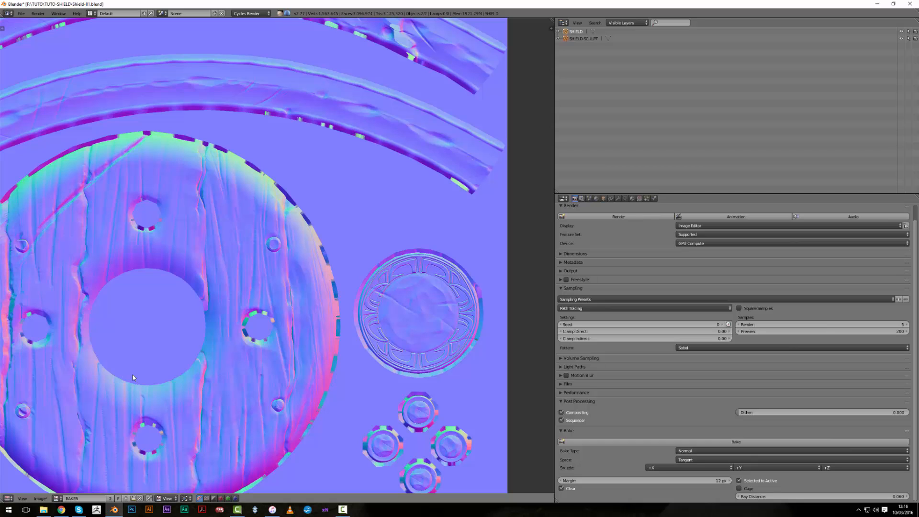
Turn the image area into a 3D View and orbit to look down on the whole shield
left_click(8, 498)
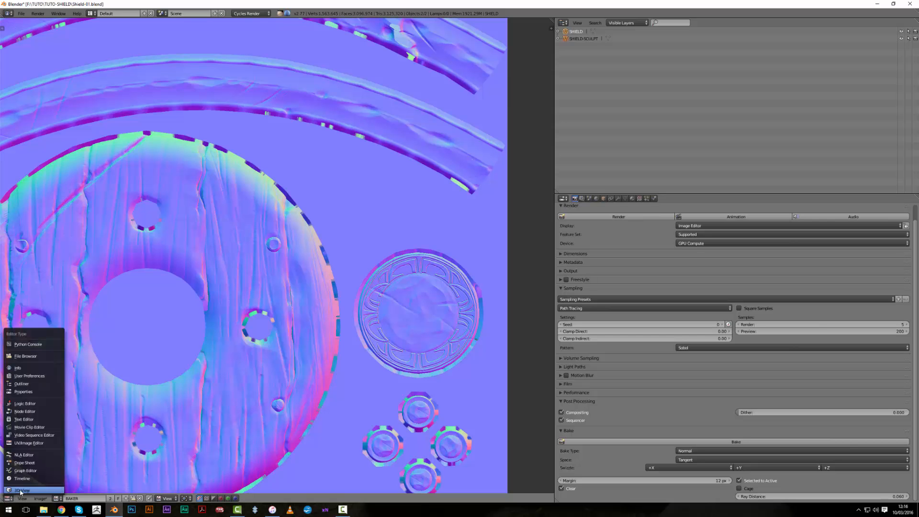
key("Return")
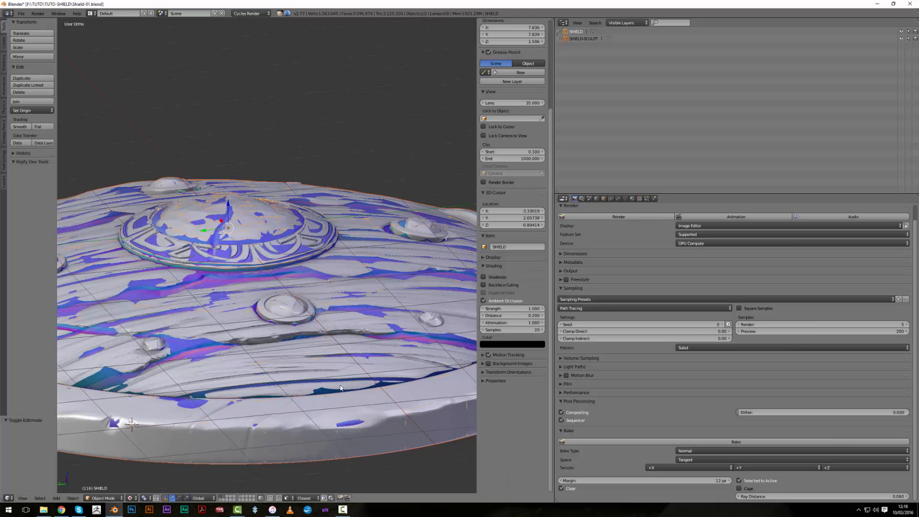
middle_click_drag(343, 390, 294, 321)
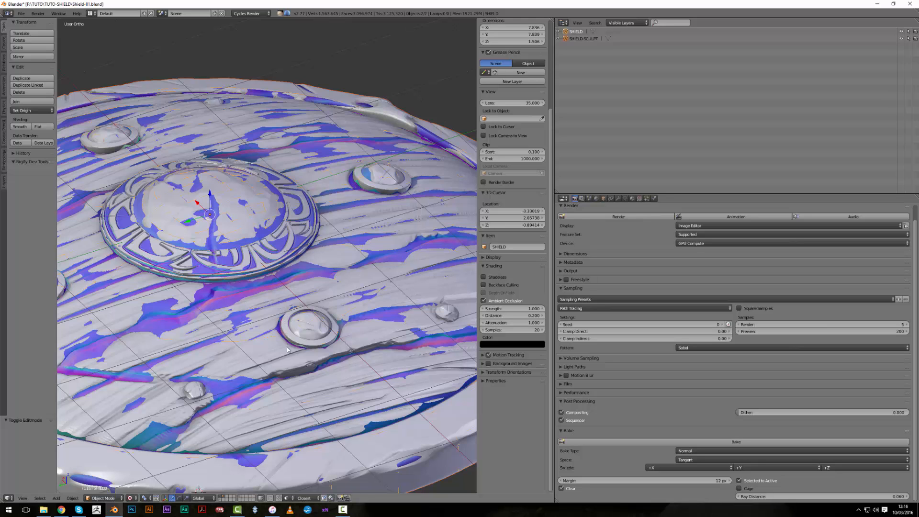
scroll(296, 349, "down", 3)
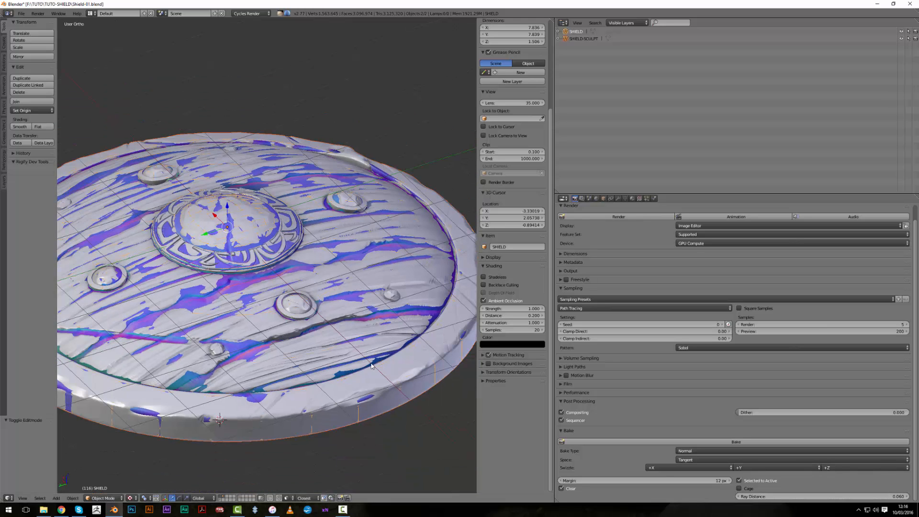
scroll(342, 350, "down", 1)
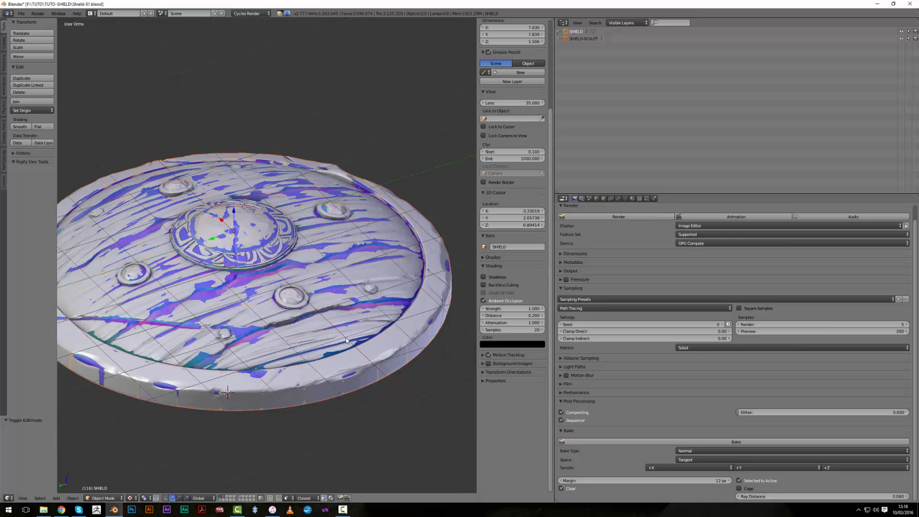
mouse_move(362, 342)
middle_mouse_down()
mouse_move(318, 310)
mouse_move(311, 342)
middle_mouse_up()
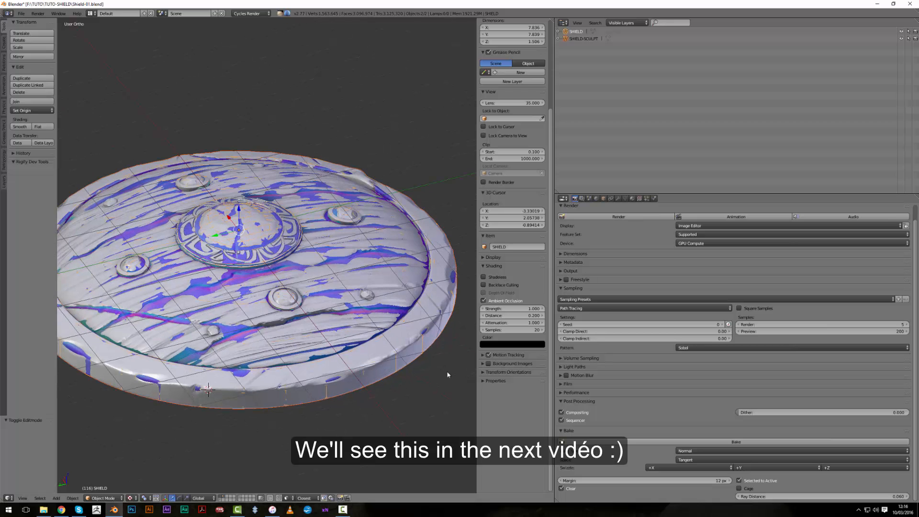